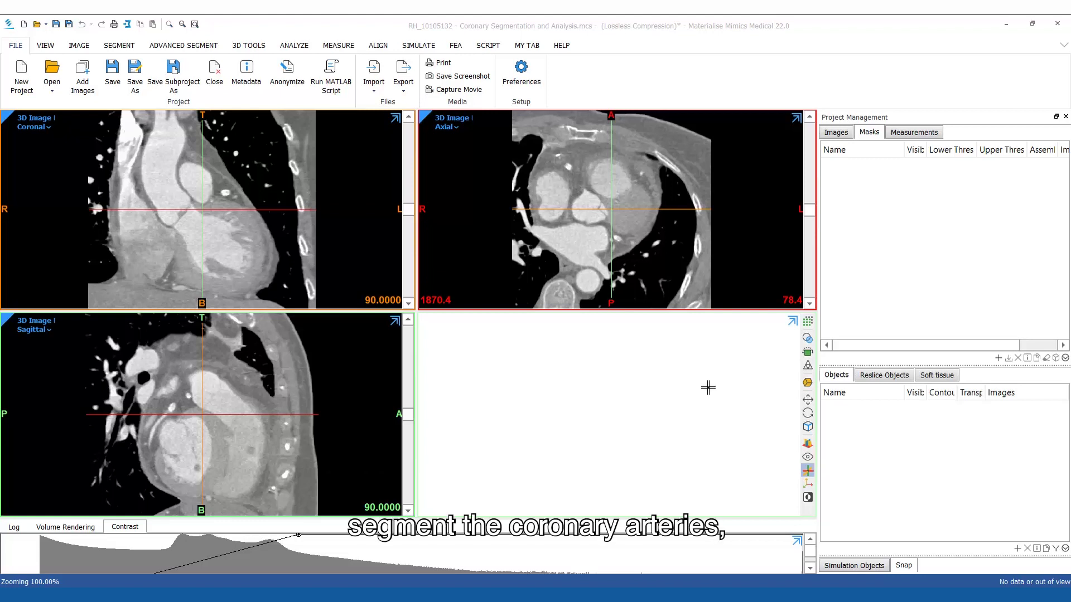
- Start a Coronary segmentation and shrink the bounding box toward the heart on its patient-left side in the axial and coronal views
click(214, 48)
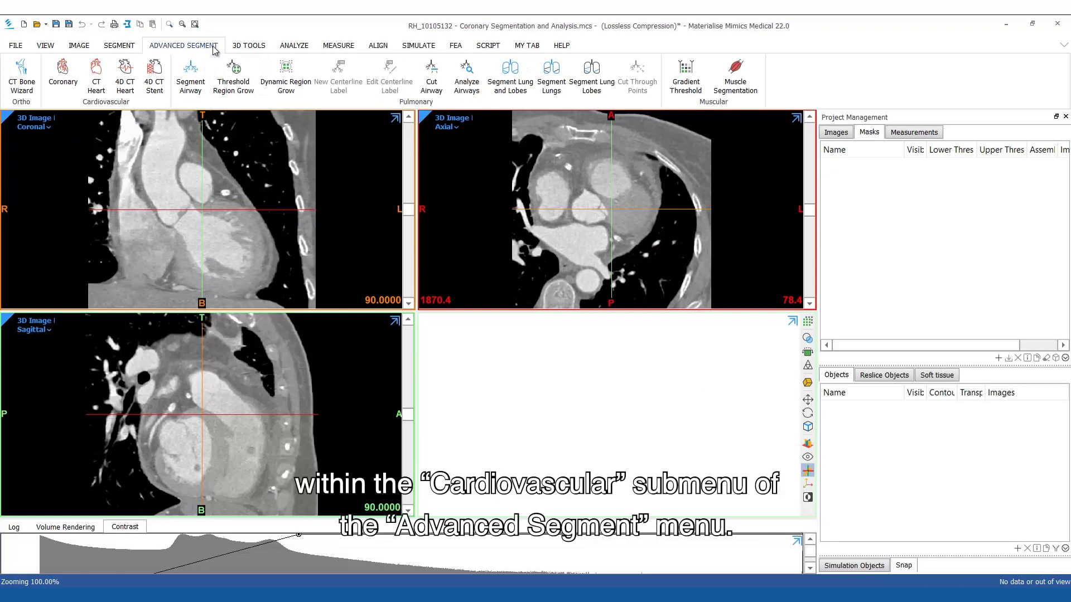
click(77, 90)
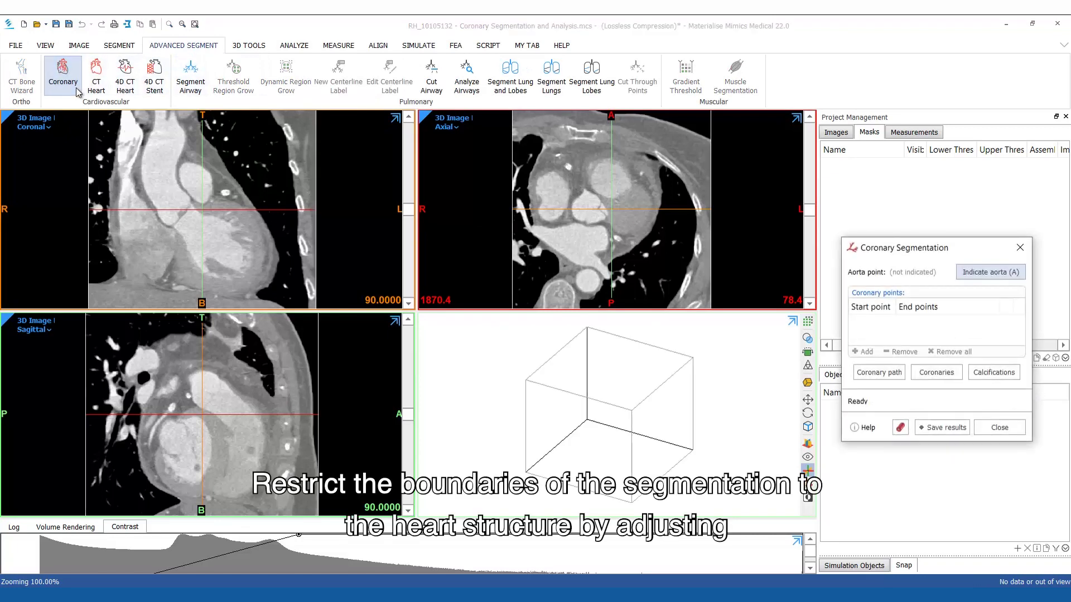
drag(813, 220, 815, 260)
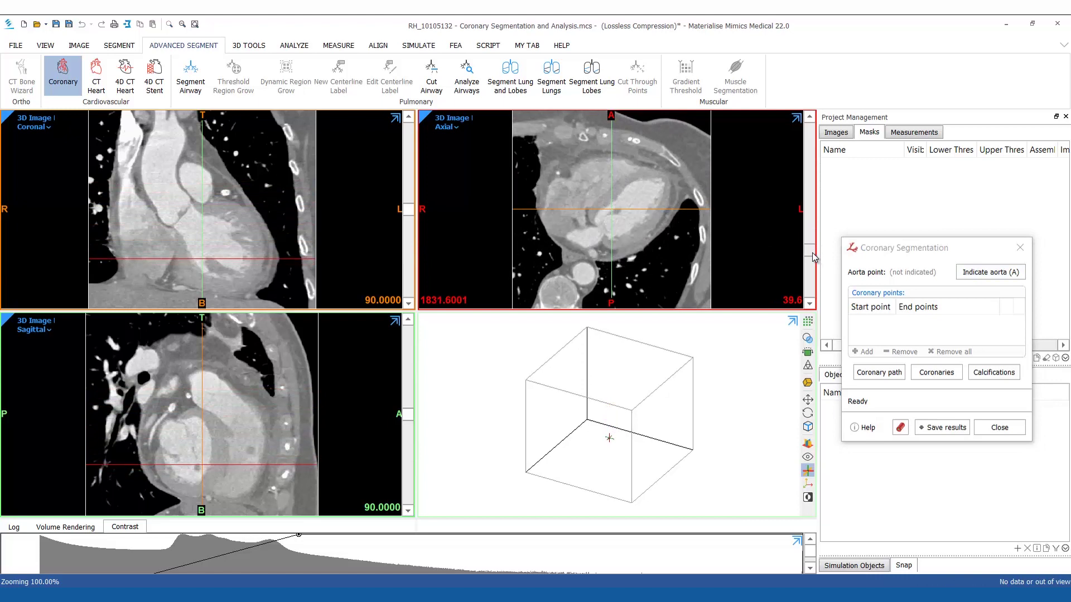
drag(711, 244, 690, 247)
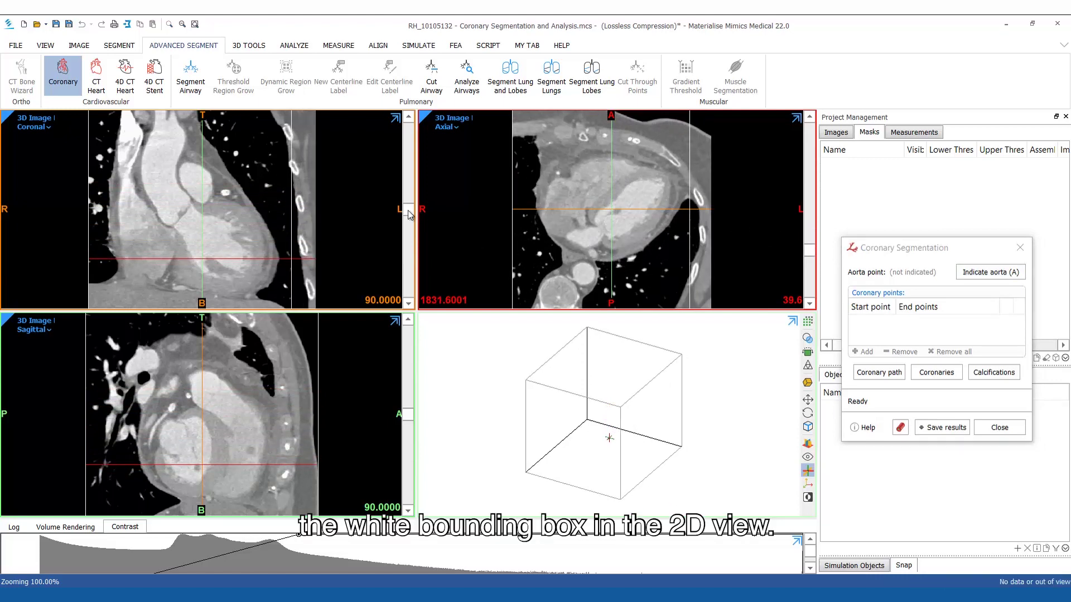
drag(407, 209, 402, 198)
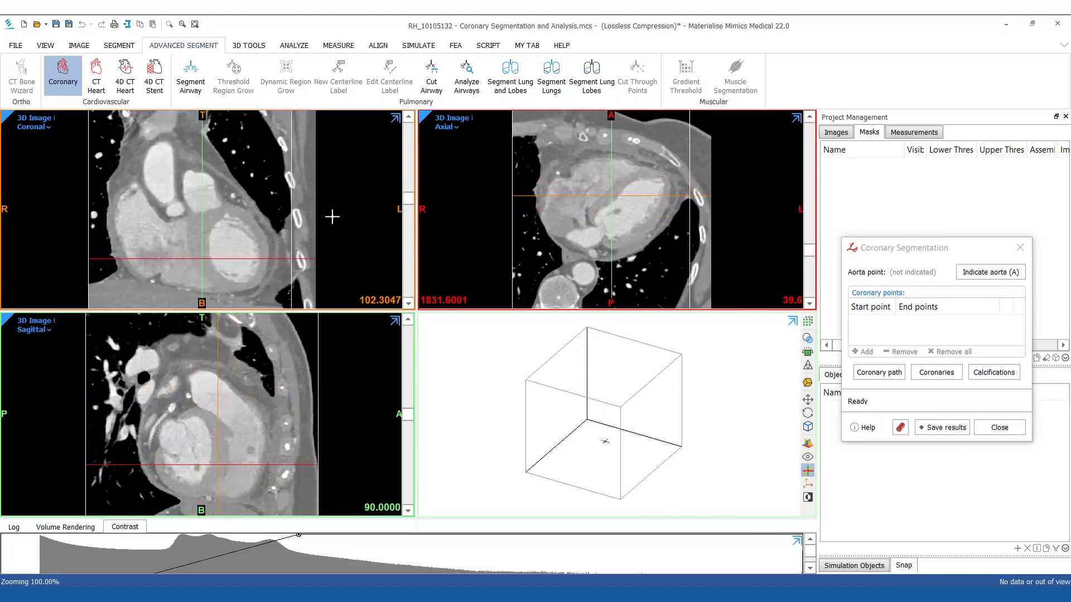
drag(291, 231, 283, 233)
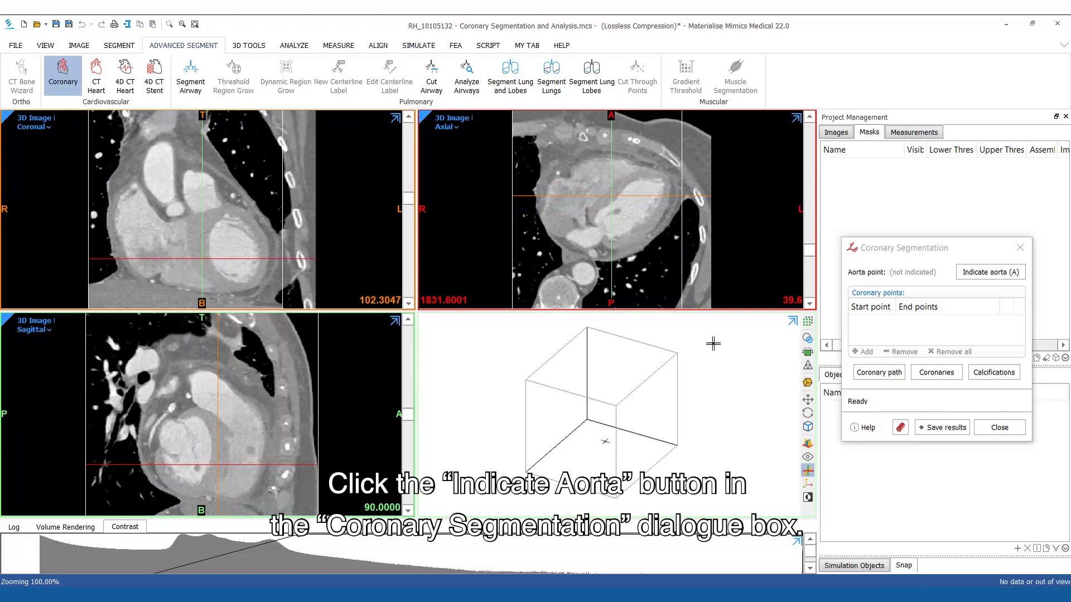
- Indicate the aorta point in the center of the ascending aorta on axial slice 1880.4, between the two coronary ostia, and inspect it in 3D
click(968, 275)
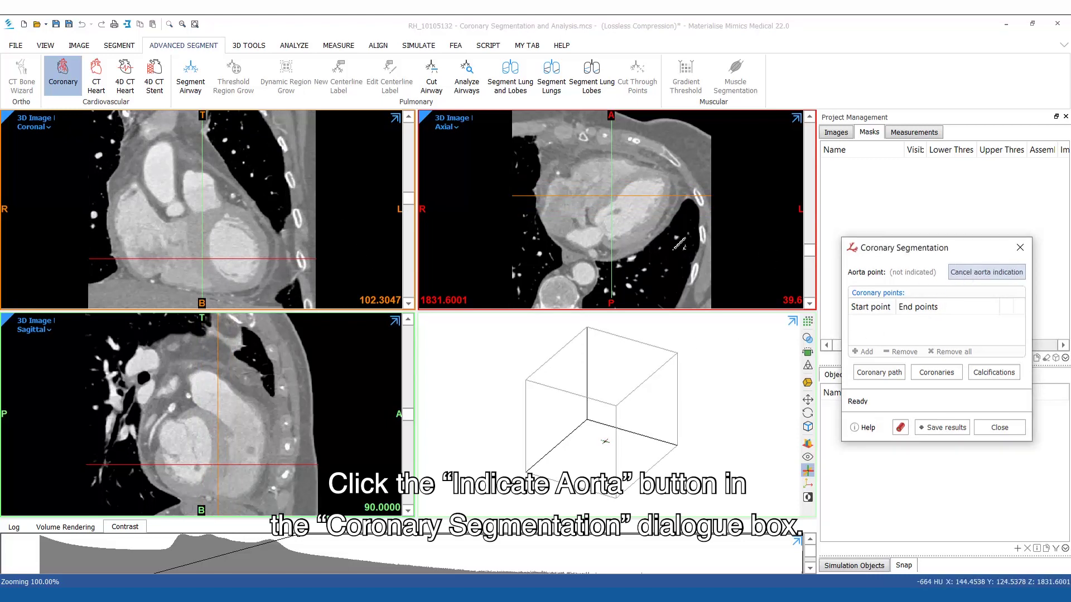
key(space)
drag(809, 457, 802, 324)
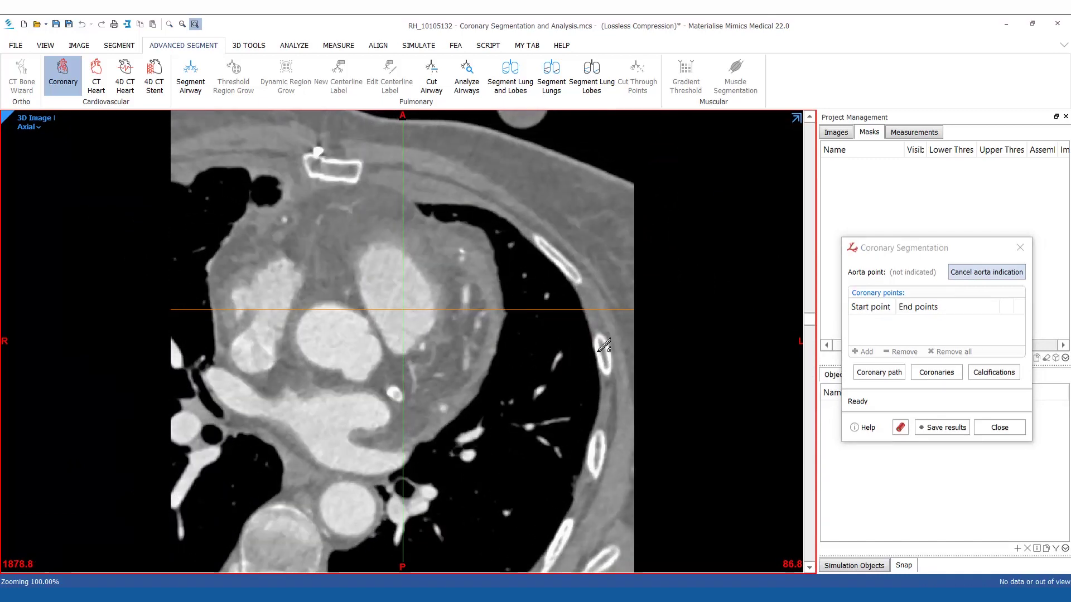
scroll(333, 358, up, 5)
click(336, 340)
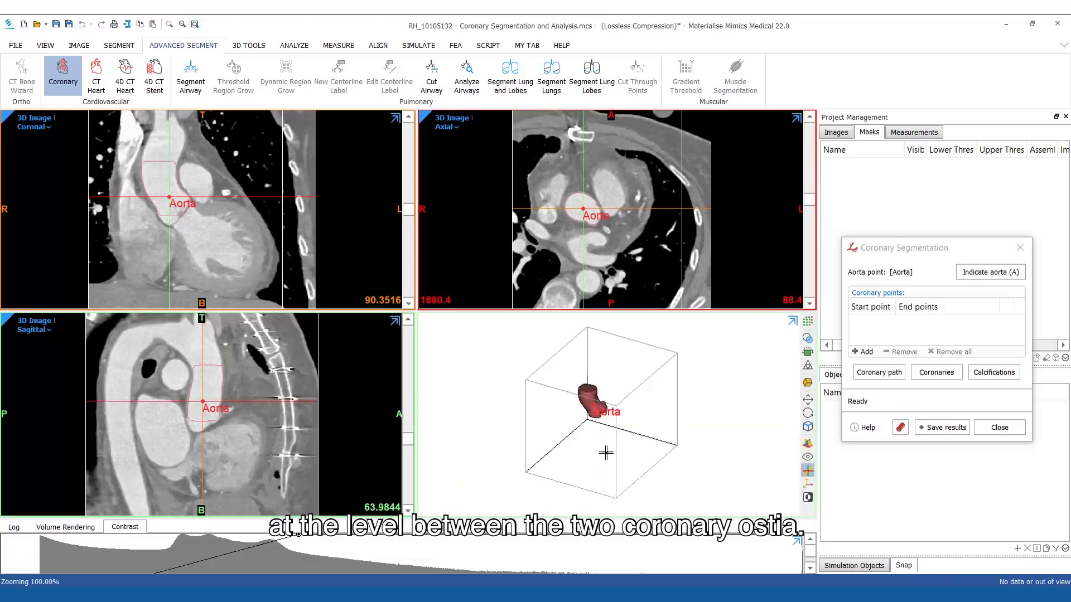
scroll(604, 440, up, 2)
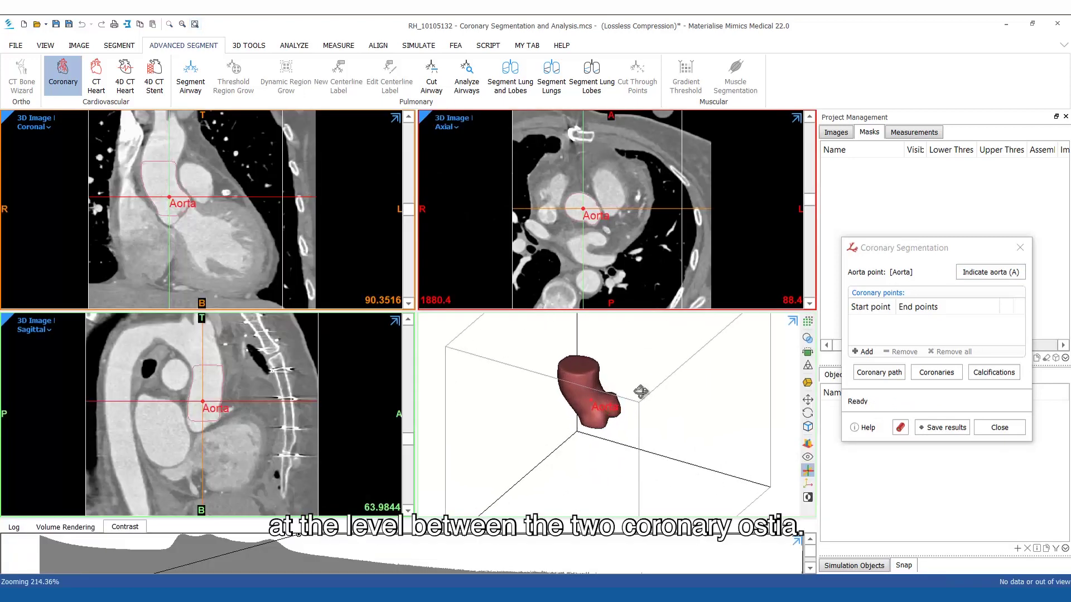
right_drag(640, 392, 619, 387)
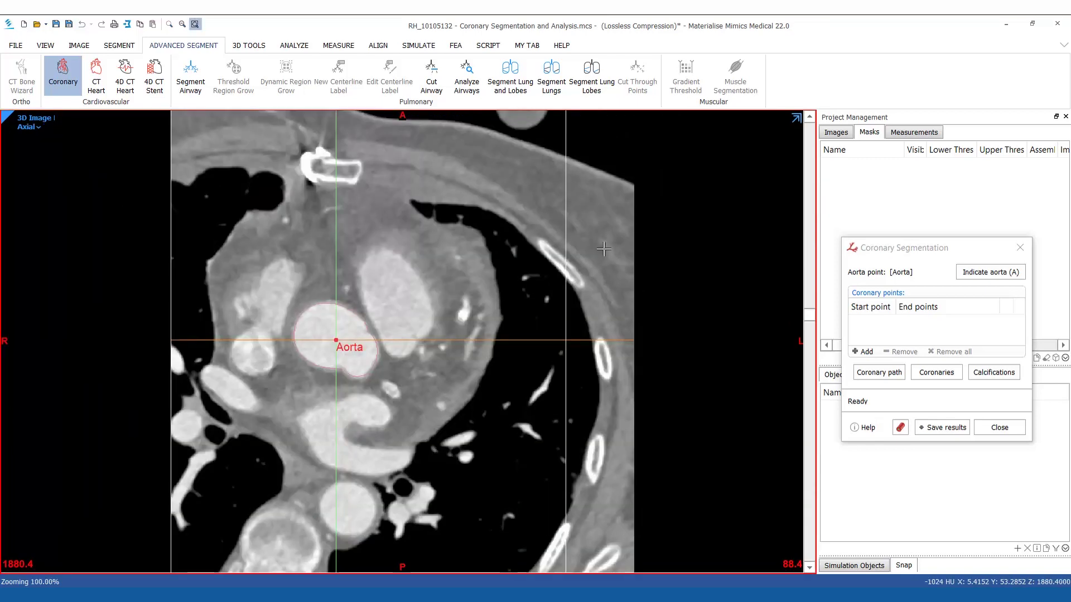
- Add the left coronary artery's start point on axial slice 1883.2, just outside the segmented aorta contour
drag(809, 320, 808, 311)
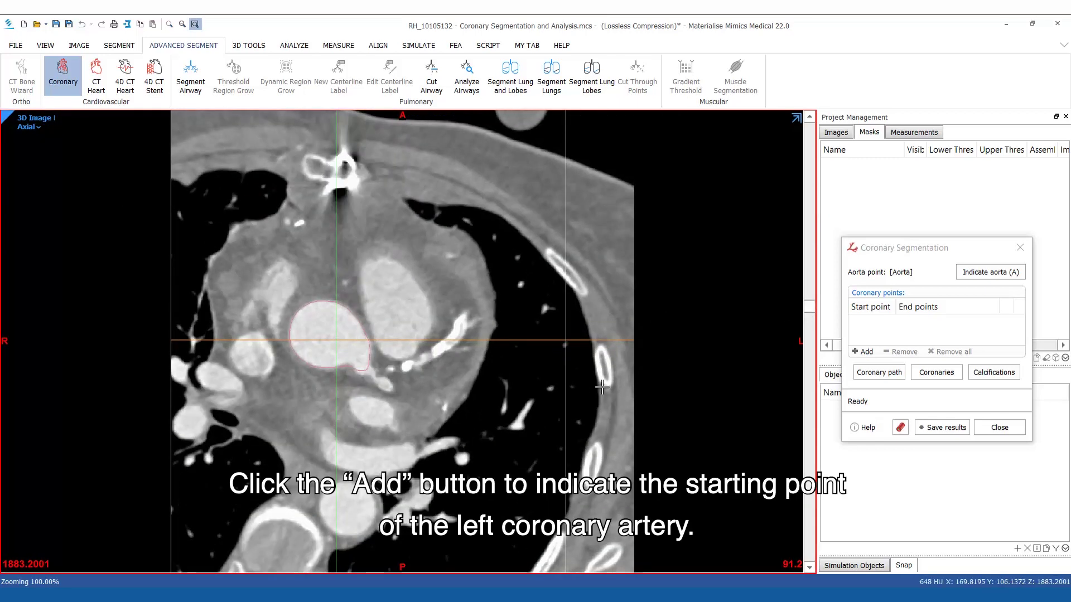
ctrl+right_drag(401, 393, 396, 363)
middle_drag(396, 363, 423, 391)
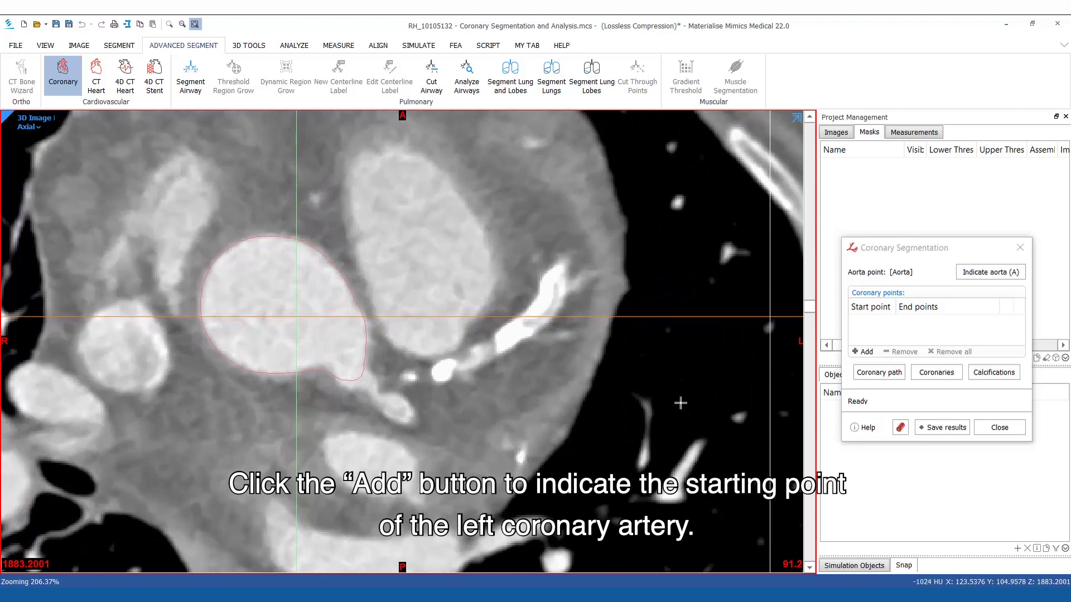
click(853, 354)
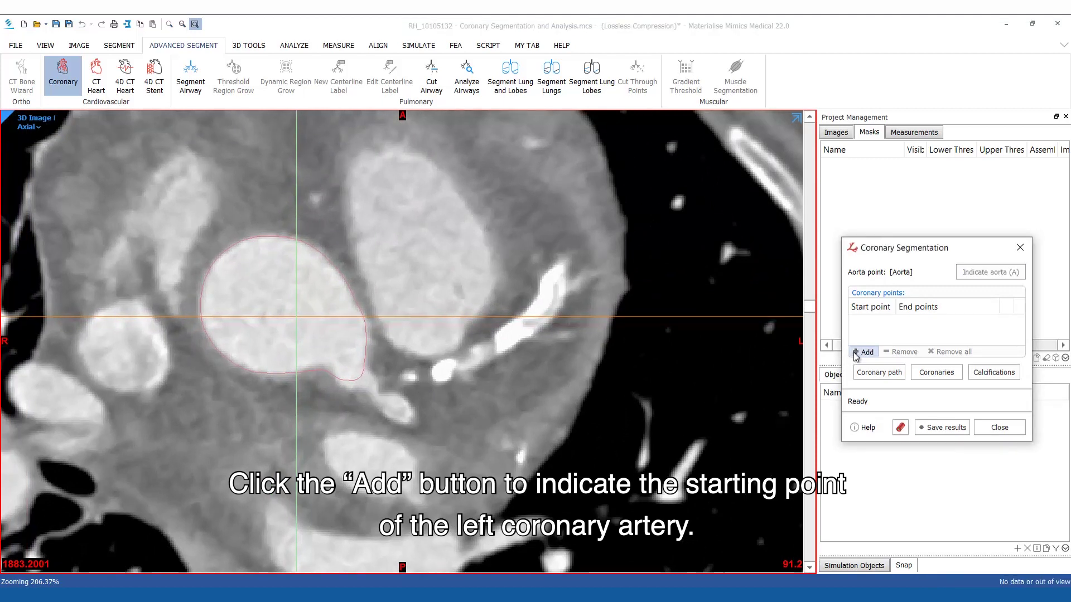
click(366, 383)
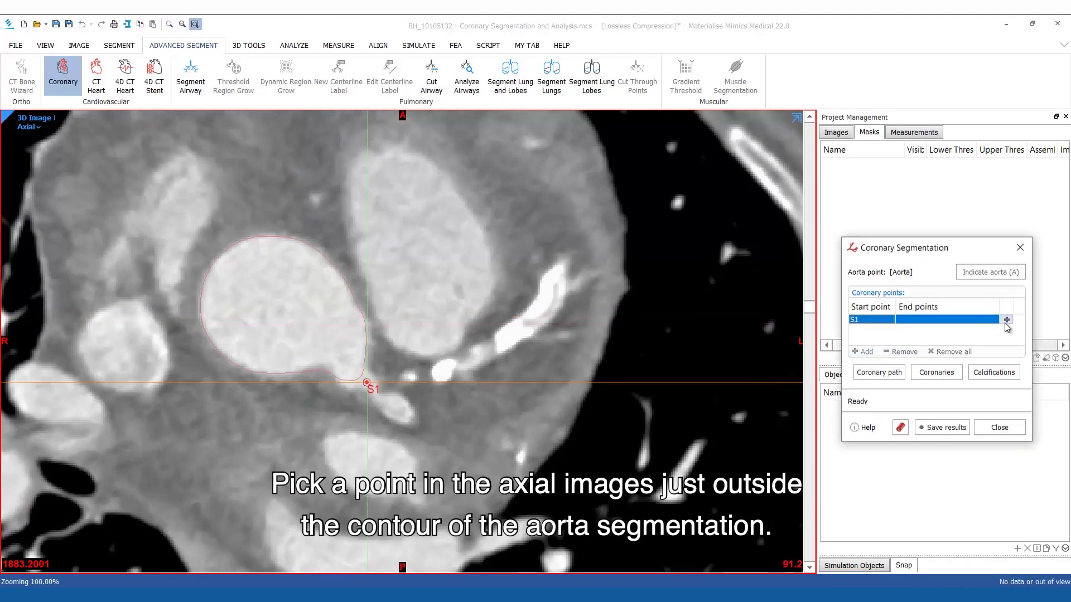
- Follow the left coronary's anterior branch through the axial slices and place its end point, linked to the first start point
scroll(488, 357, down, 10)
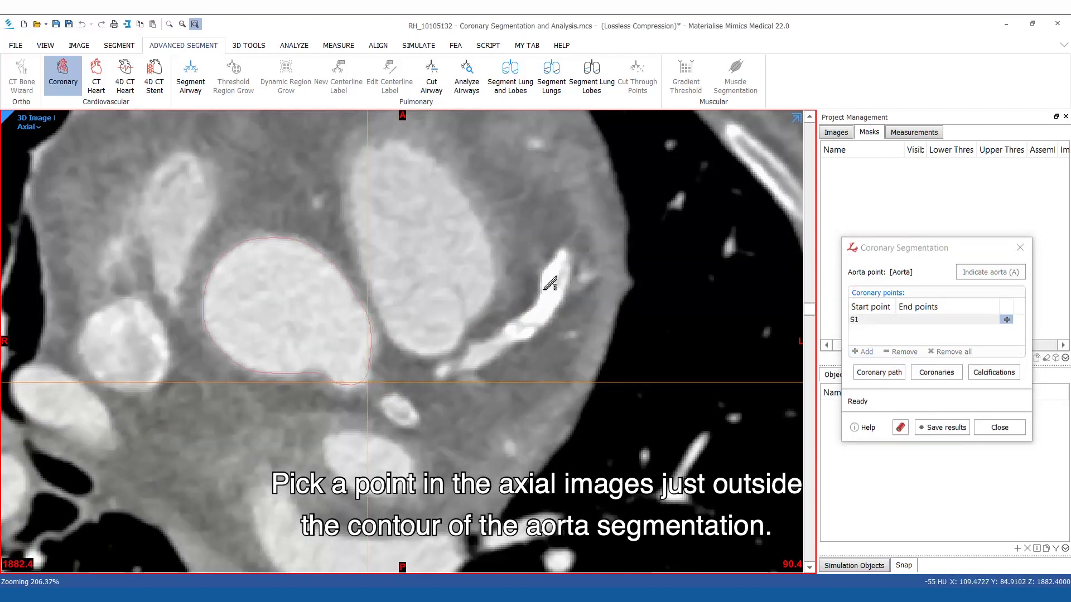
scroll(561, 257, down, 4)
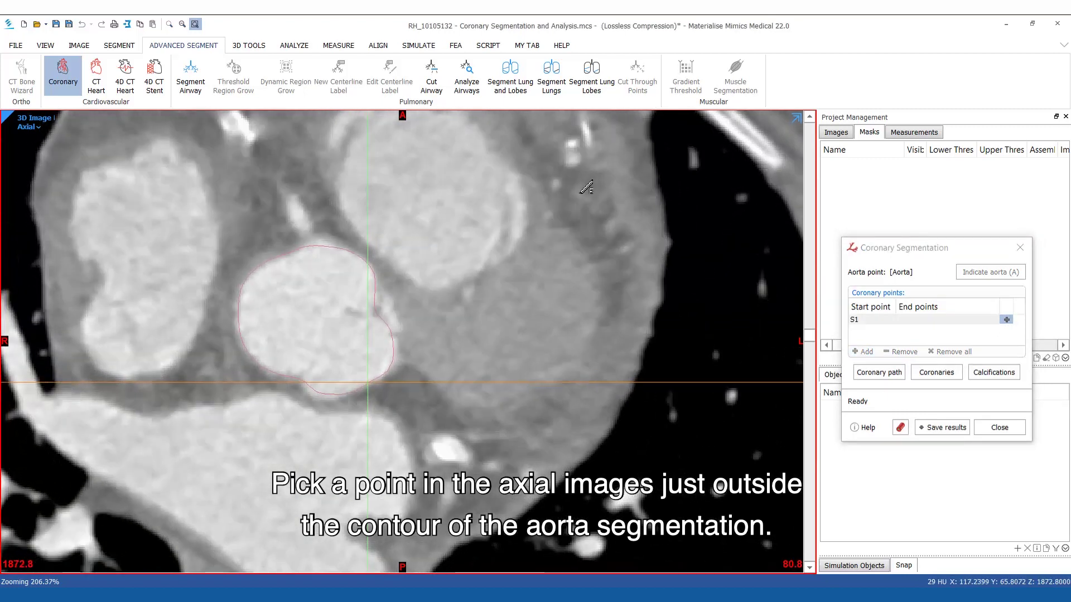
scroll(586, 188, up, 1)
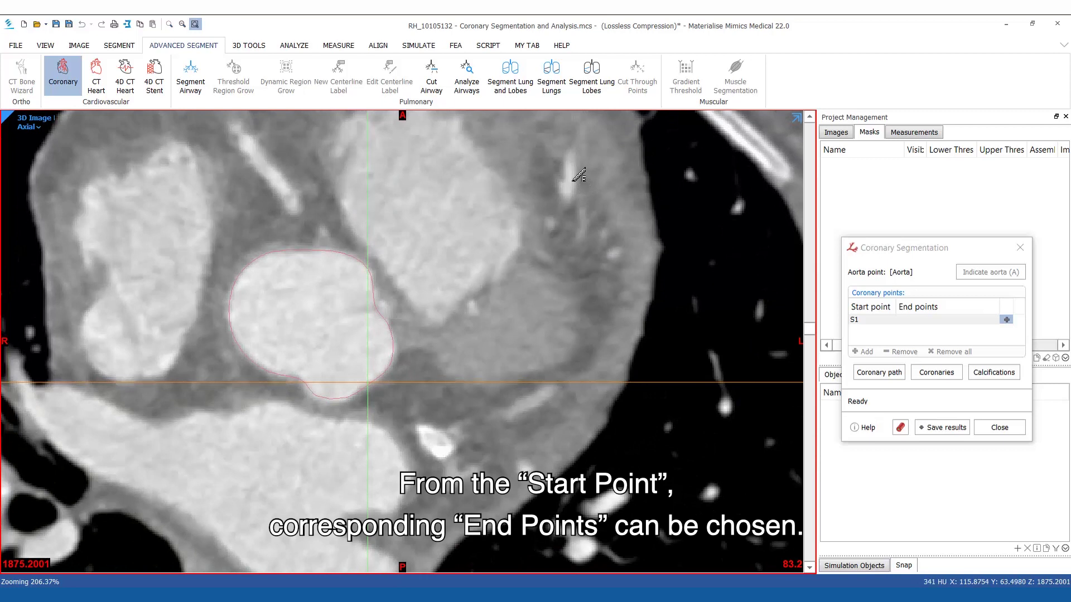
click(572, 180)
scroll(529, 290, up, 11)
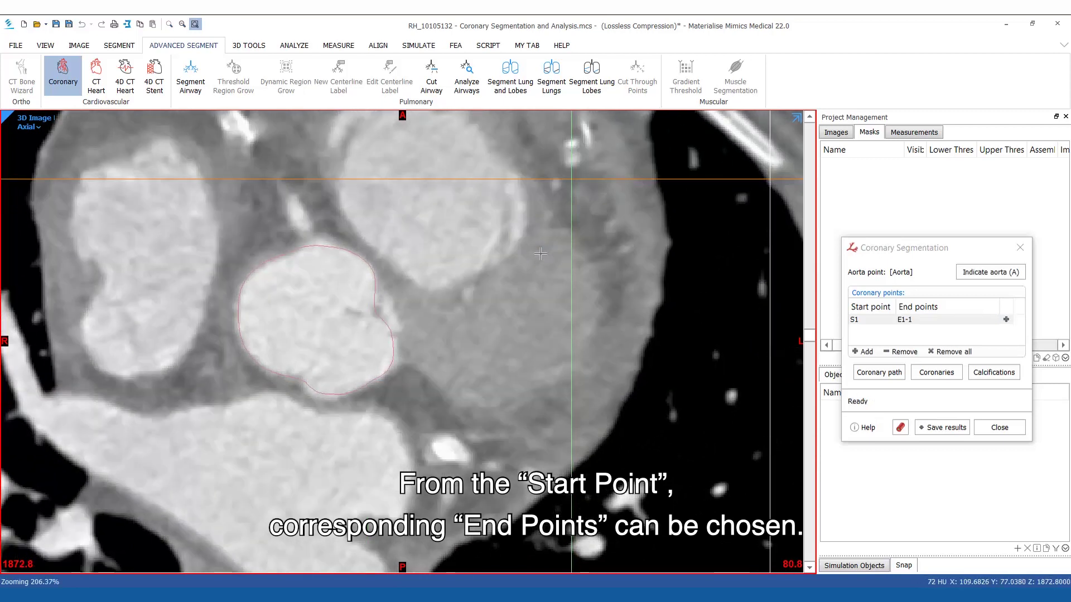
scroll(529, 289, up, 7)
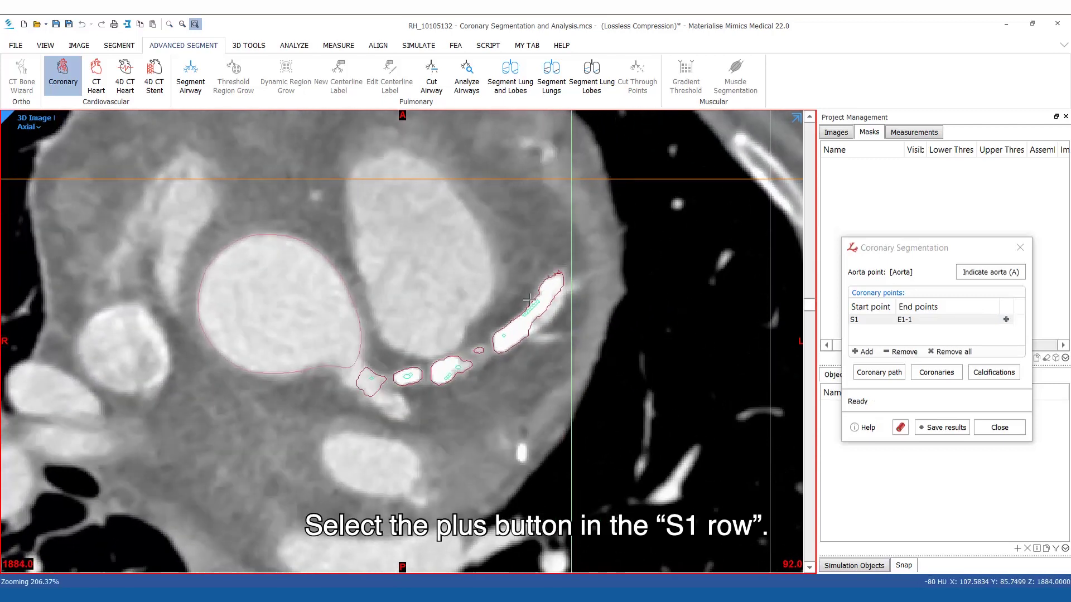
- Add a second end point for the left coronary artery on the small middle branch at axial slice 1876.4
click(1006, 319)
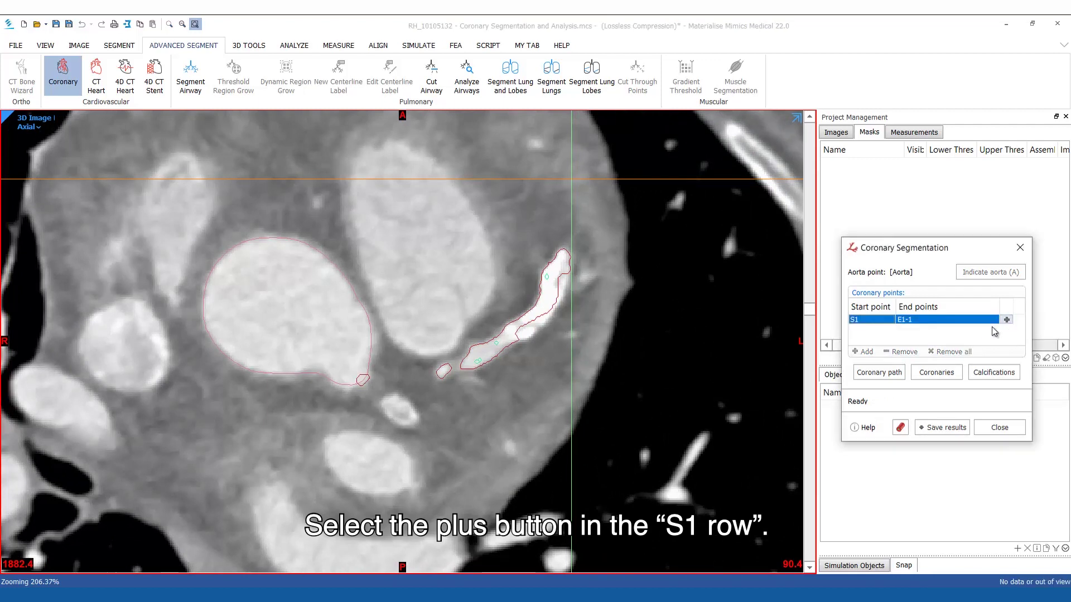
scroll(492, 381, down, 8)
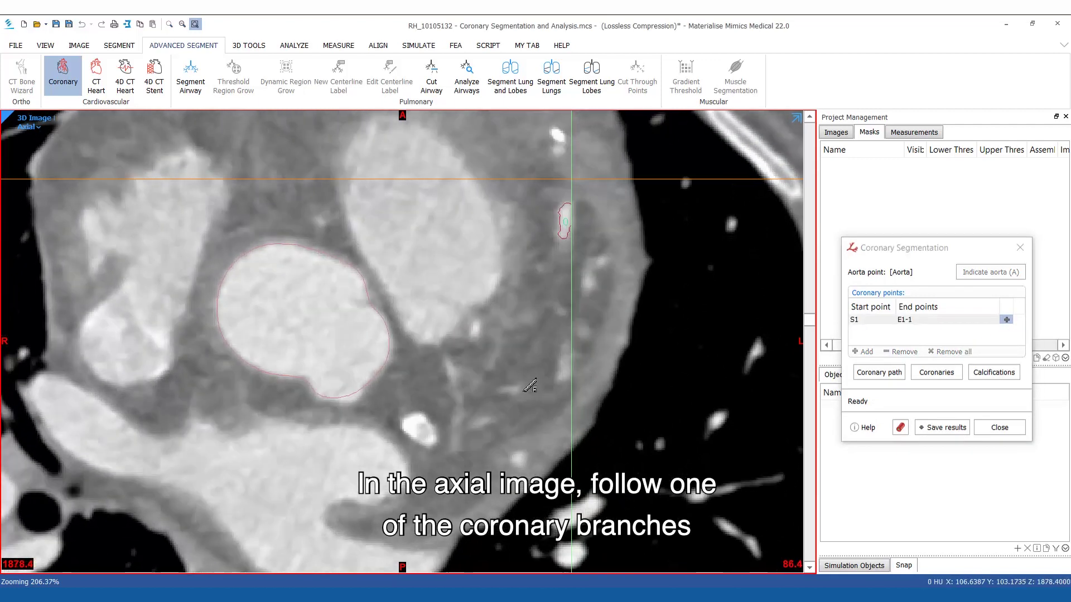
click(522, 381)
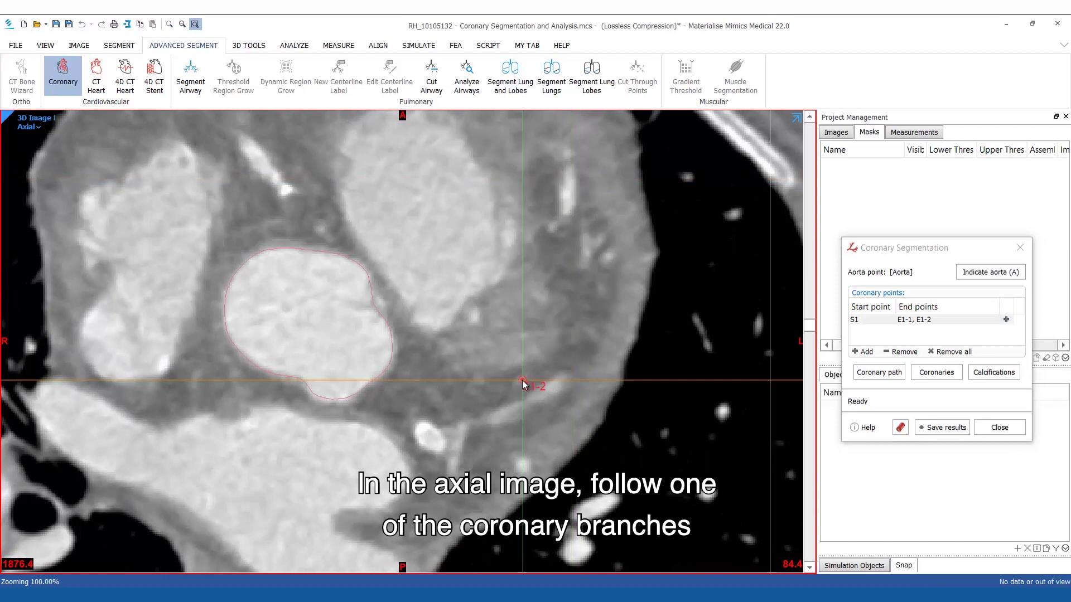
scroll(525, 385, up, 20)
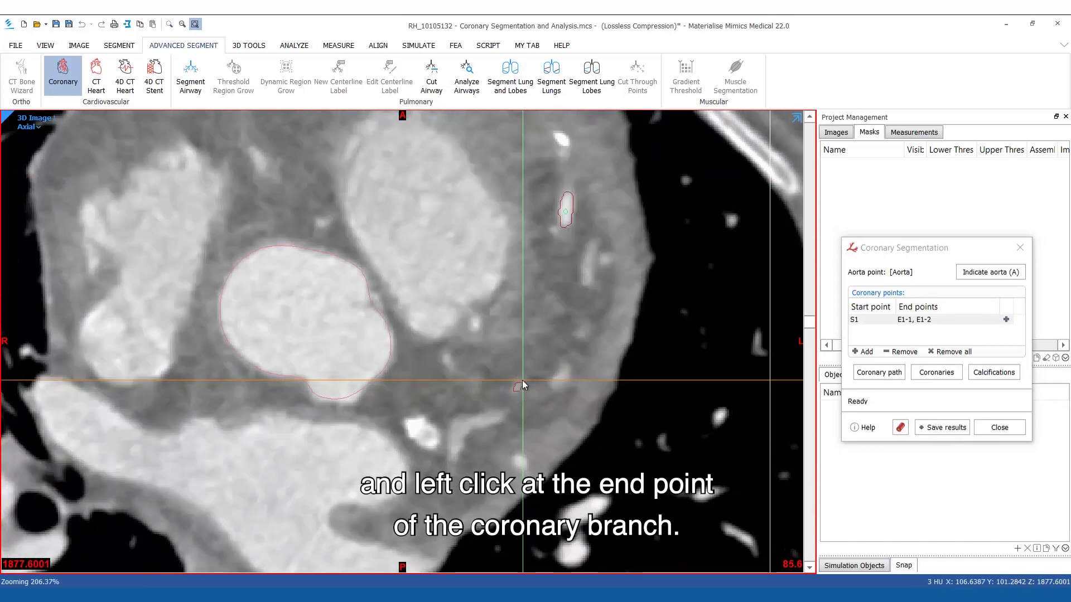
- Add a third end point for the left coronary artery on the posterior branch at axial slice 1866.4
click(1007, 320)
scroll(394, 410, down, 2)
scroll(394, 410, down, 20)
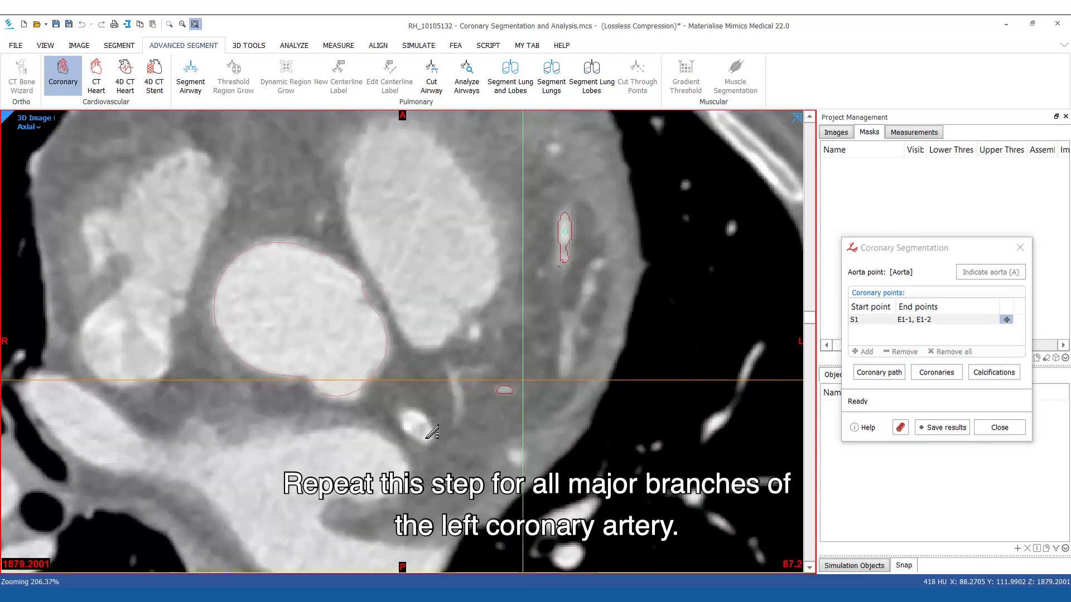
scroll(513, 467, down, 1)
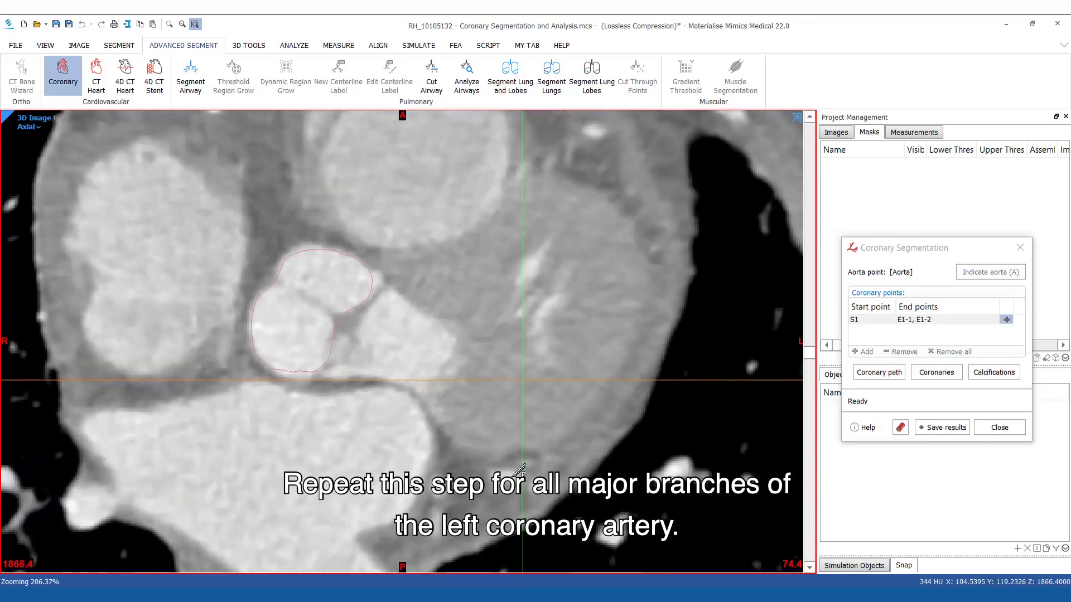
click(511, 476)
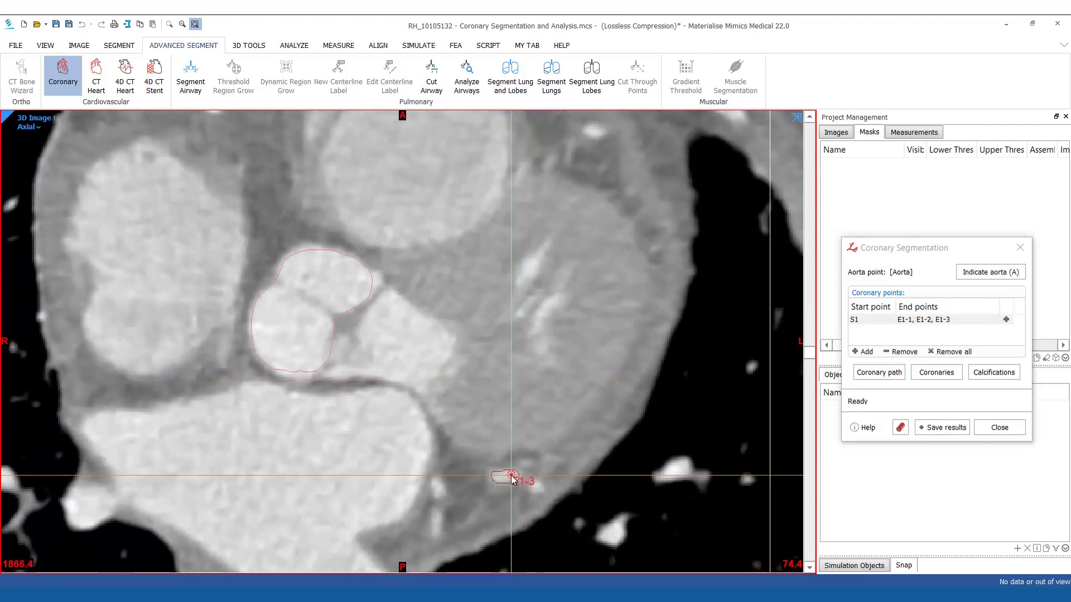
- Add the right coronary start point just outside the anterior aorta contour on slice 1871.6, and place its first end point farther down the vessel
drag(810, 357, 810, 344)
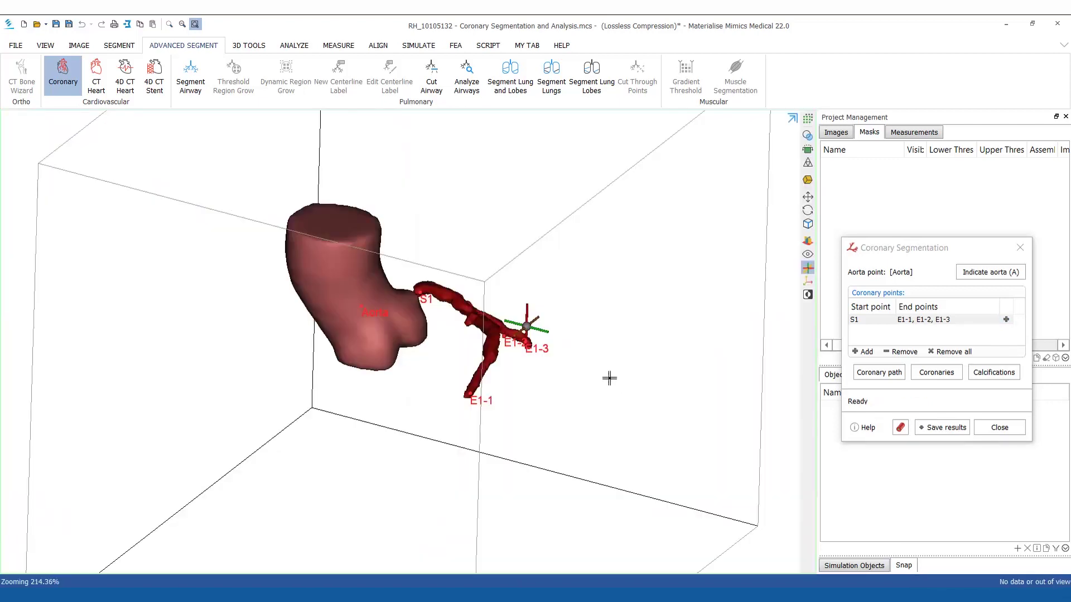
right_drag(610, 377, 613, 440)
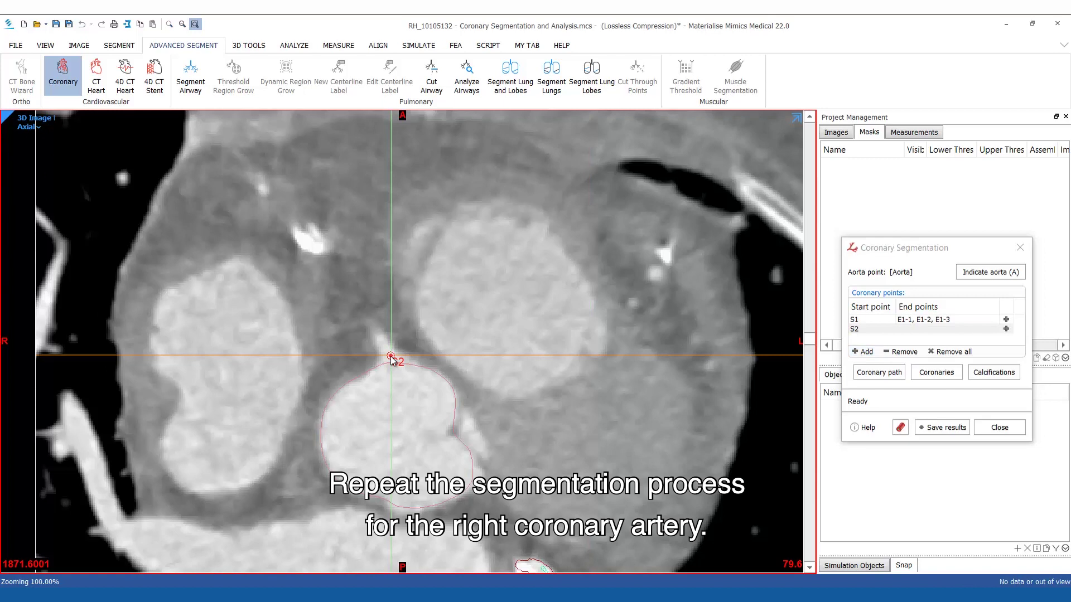
scroll(698, 343, up, 12)
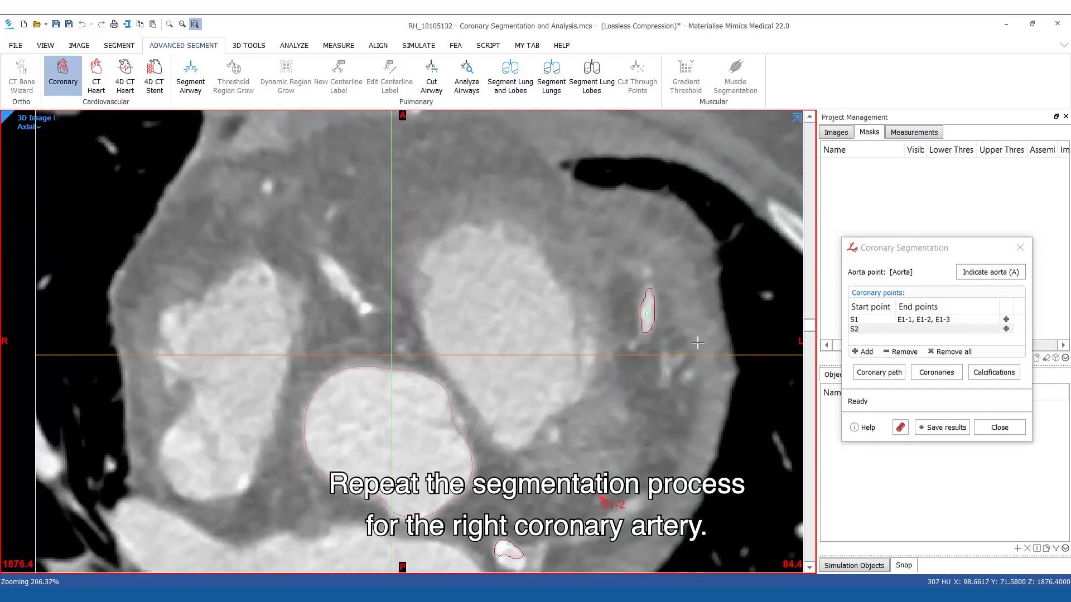
click(1006, 329)
scroll(284, 223, down, 15)
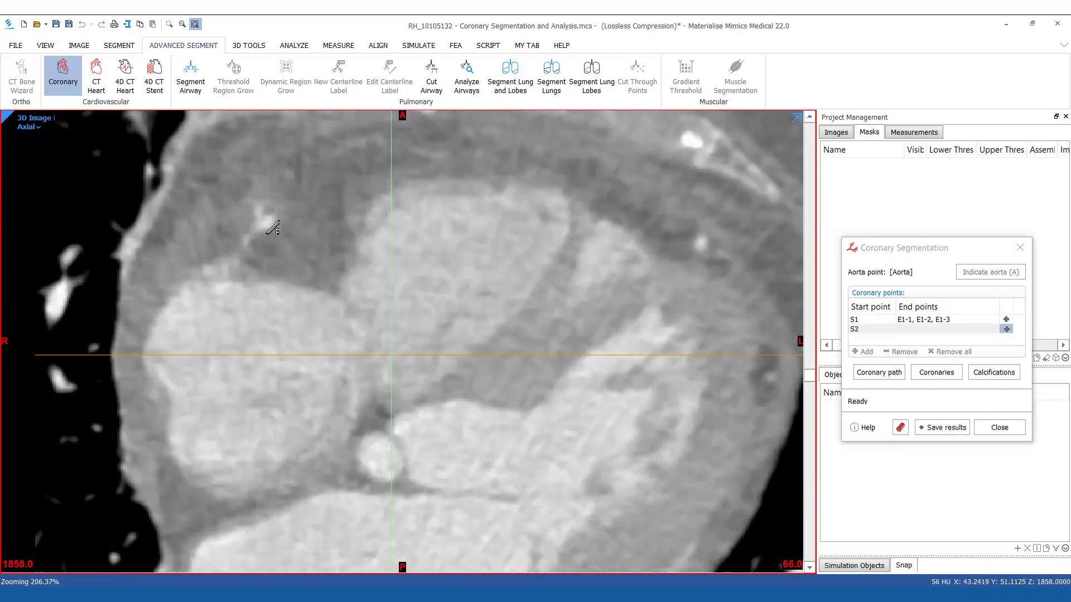
click(279, 218)
scroll(279, 218, up, 6)
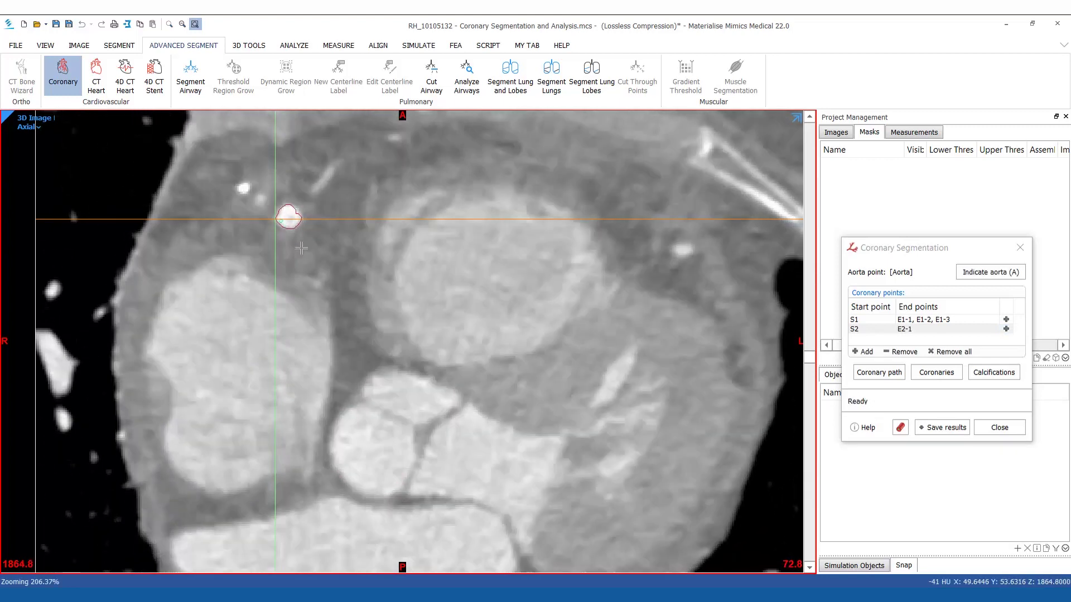
- Add a second end point for the right coronary artery on its side branch, and inspect the segmented vessels in 3D
click(1006, 329)
scroll(360, 269, up, 8)
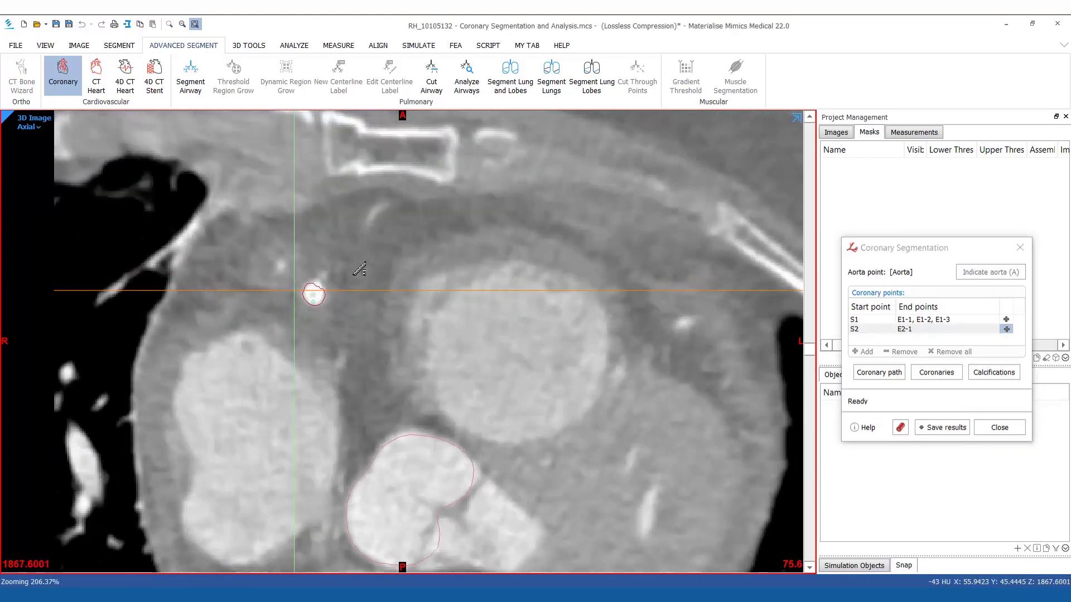
scroll(360, 270, up, 6)
click(376, 240)
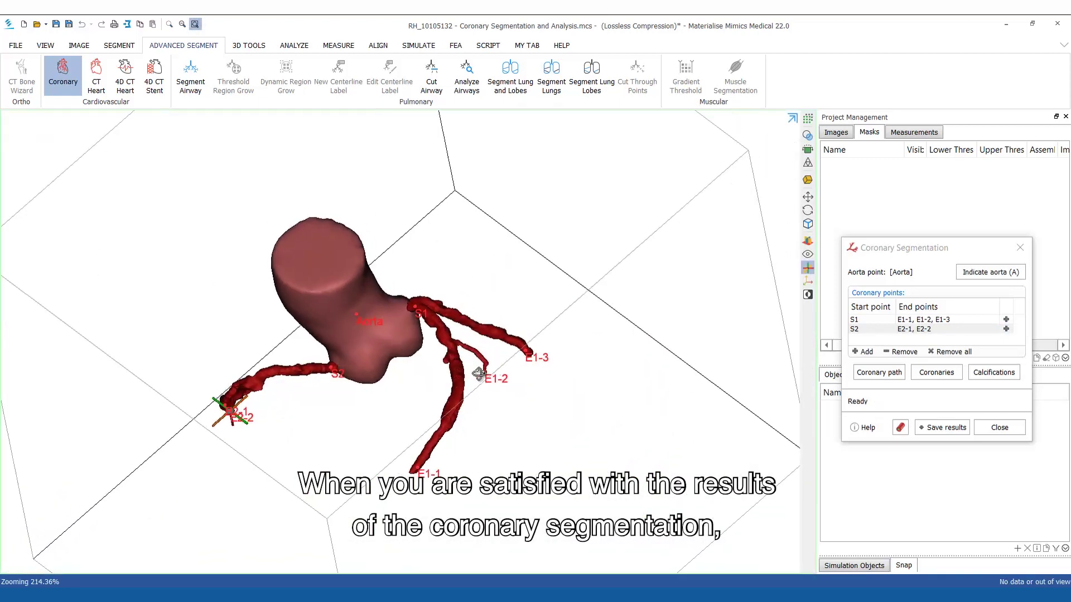
ctrl+right_drag(540, 358, 515, 355)
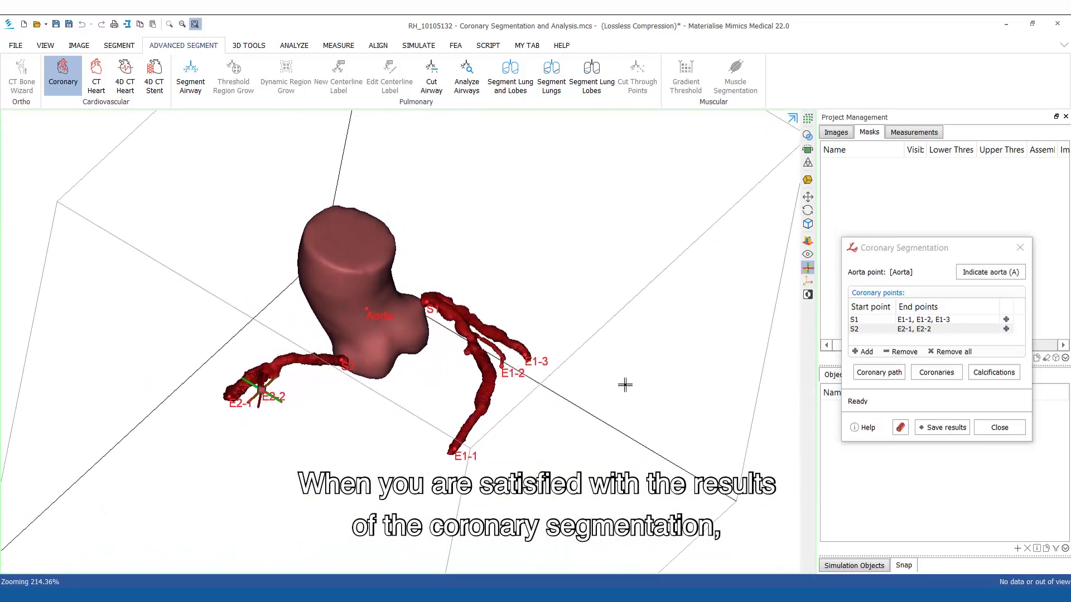
- Save all results of the coronary segmentation and close the Coronary Segmentation tool
click(943, 427)
click(949, 488)
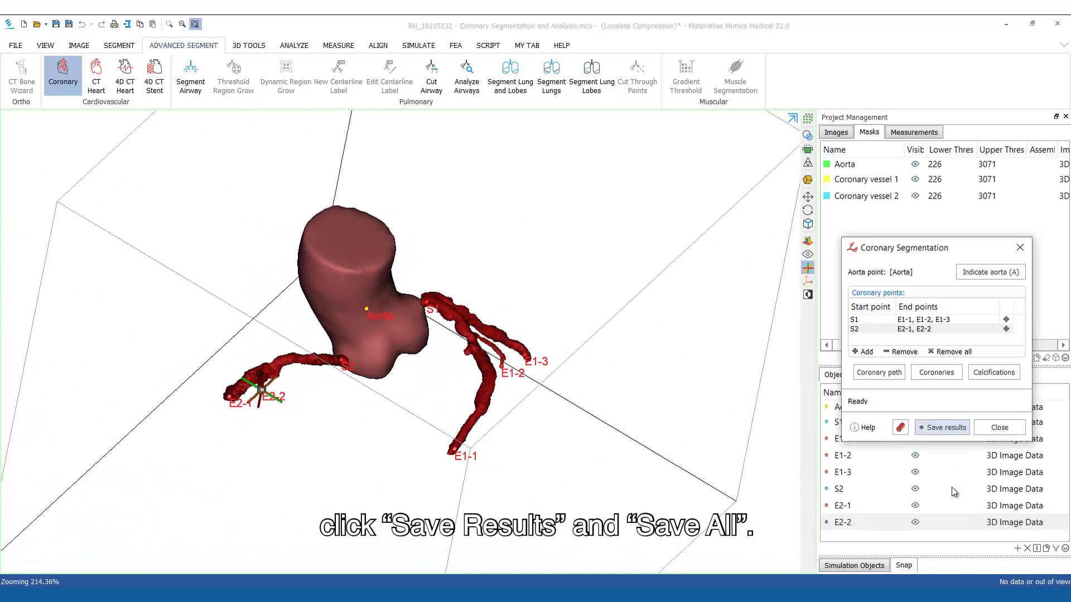
click(1000, 427)
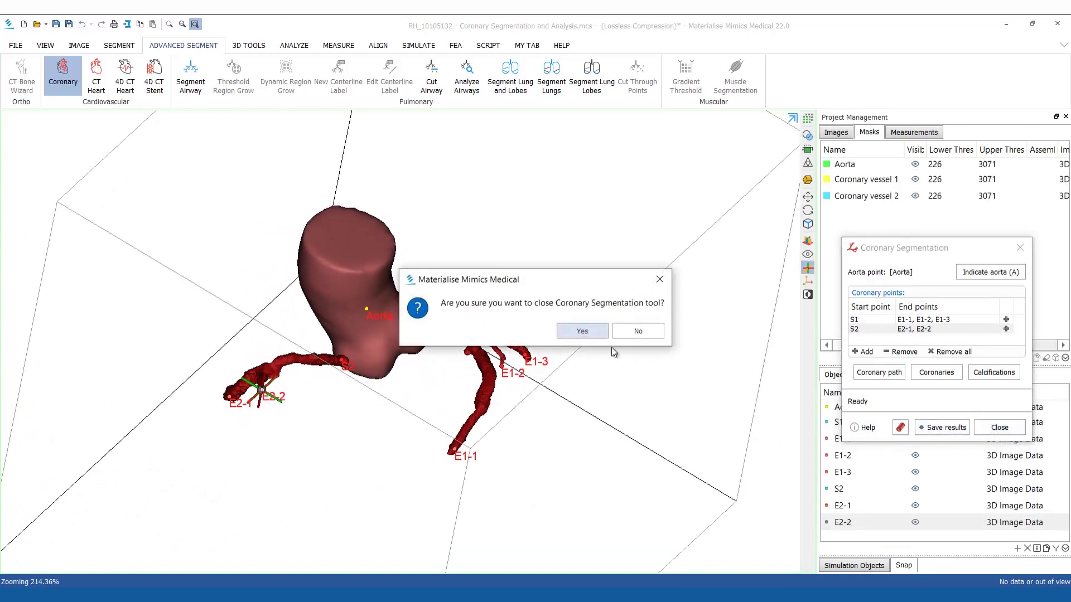
click(579, 332)
- Select the Aorta and both coronary vessel masks, turn on their 3D preview, and view them from another angle
click(848, 166)
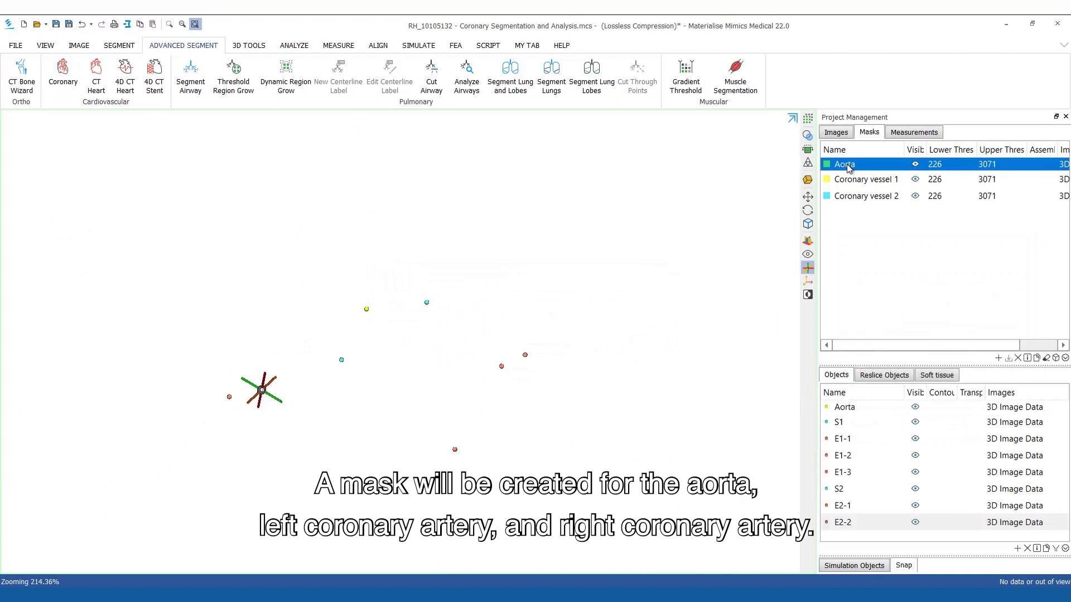
shift+click(849, 197)
click(806, 120)
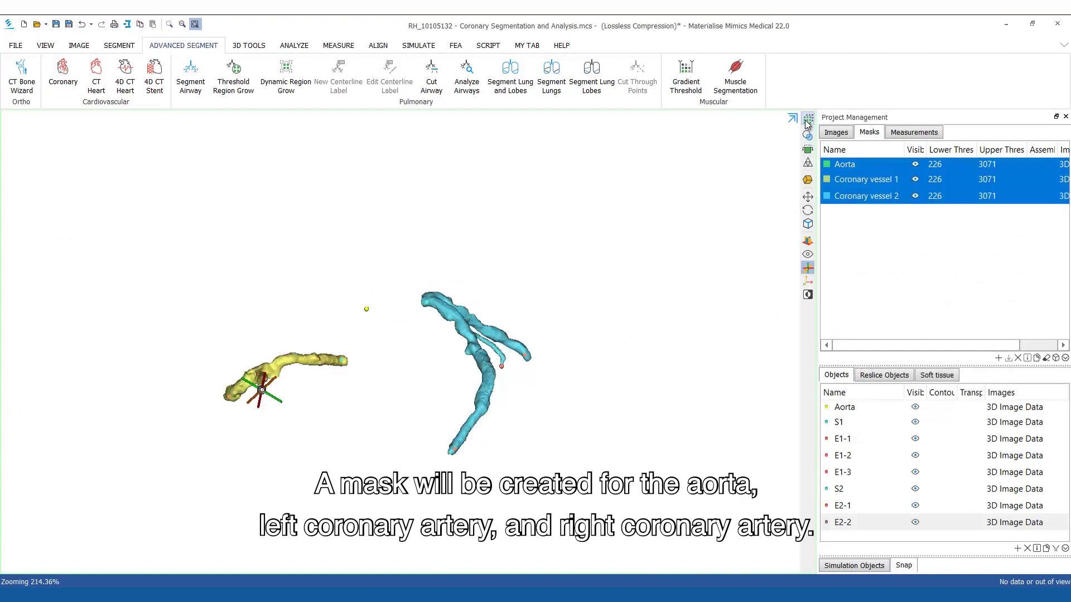
right_drag(369, 333, 413, 280)
- Show only the Aorta mask in the 3D preview, keeping both coronary vessel masks hidden
click(918, 183)
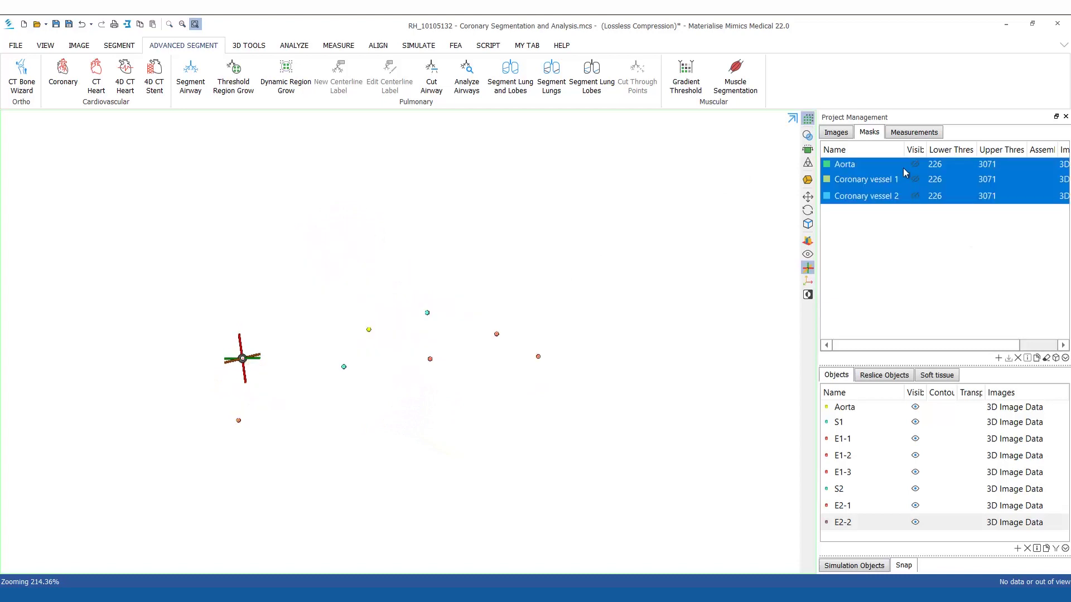
click(885, 167)
click(916, 166)
right_drag(460, 374, 437, 356)
- In the enlarged sagittal view, use Multiple Slice Edit to add elliptical strokes along the Aorta mask's lower edge, up to slice 68.9063
key(space)
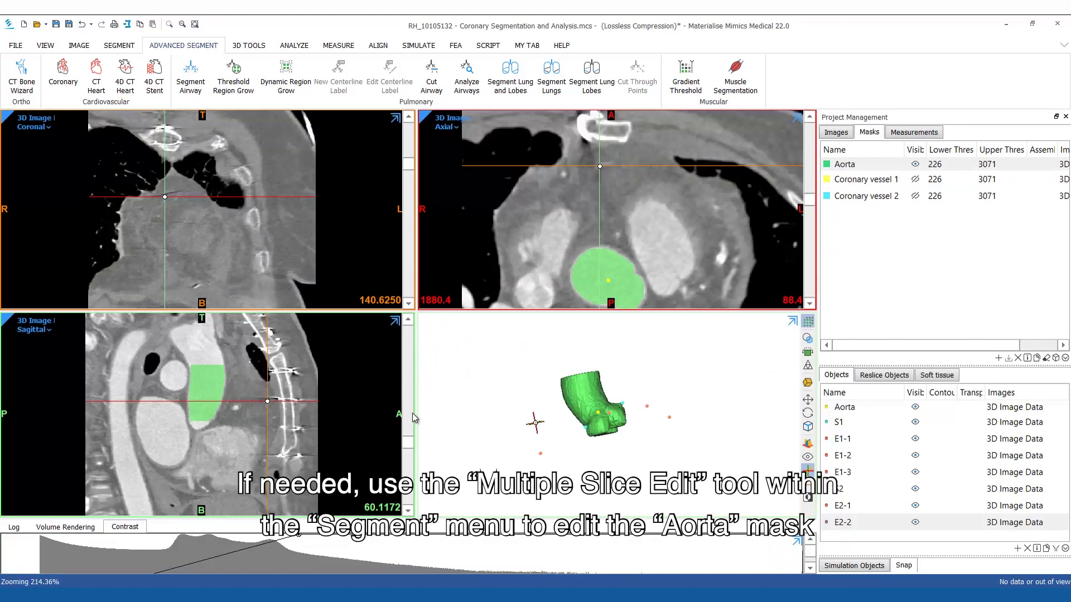
key(F11)
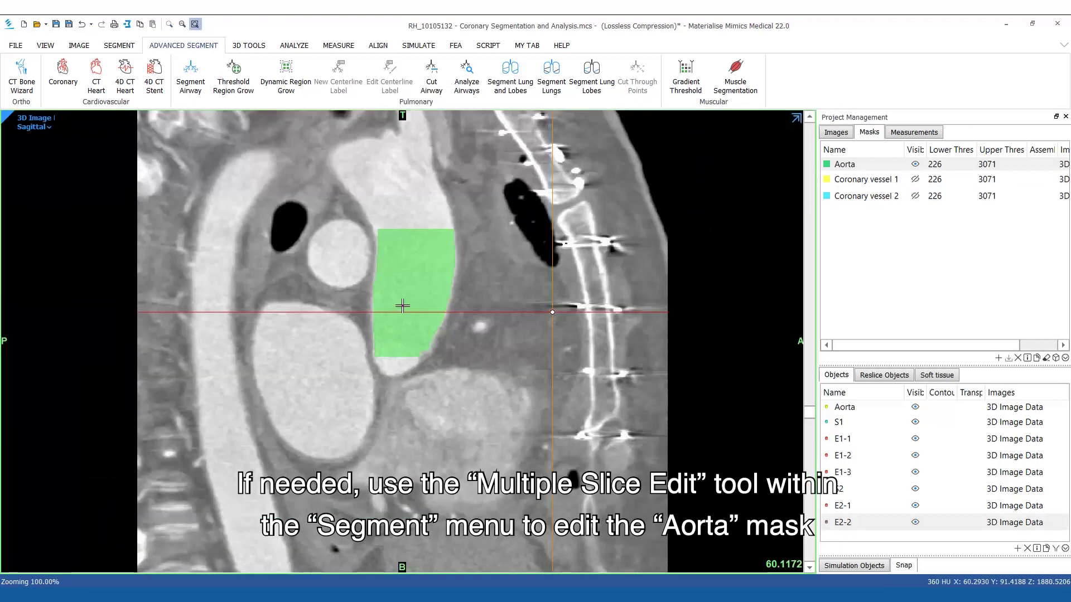
click(119, 45)
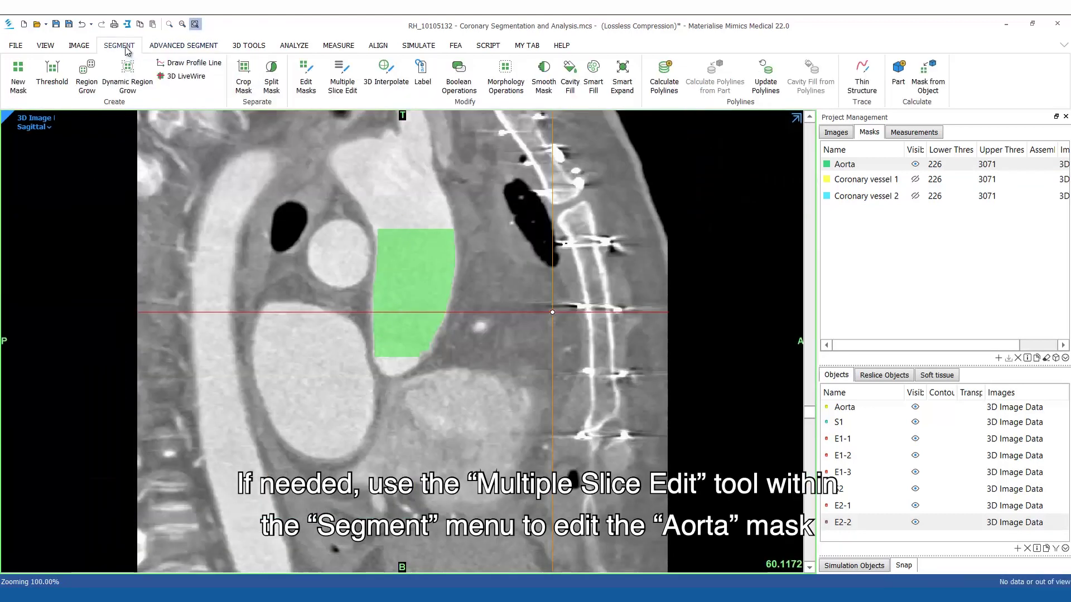
click(352, 93)
scroll(408, 364, down, 5)
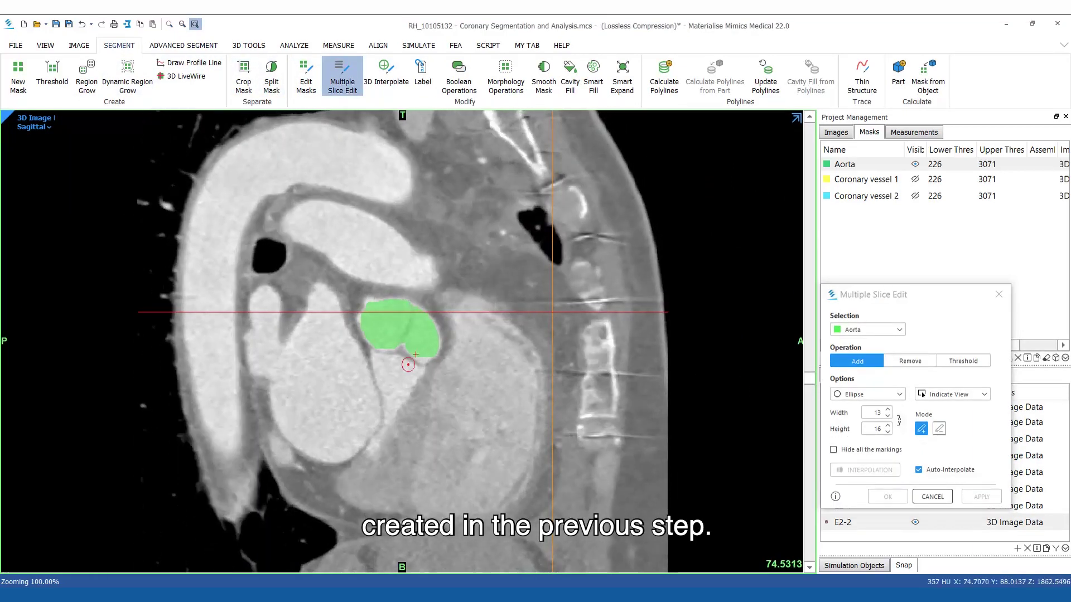
ctrl+scroll(408, 364, up, 5)
scroll(452, 359, down, 6)
click(451, 361)
scroll(452, 364, up, 7)
scroll(452, 363, down, 11)
click(440, 370)
scroll(448, 369, down, 6)
drag(447, 368, 474, 370)
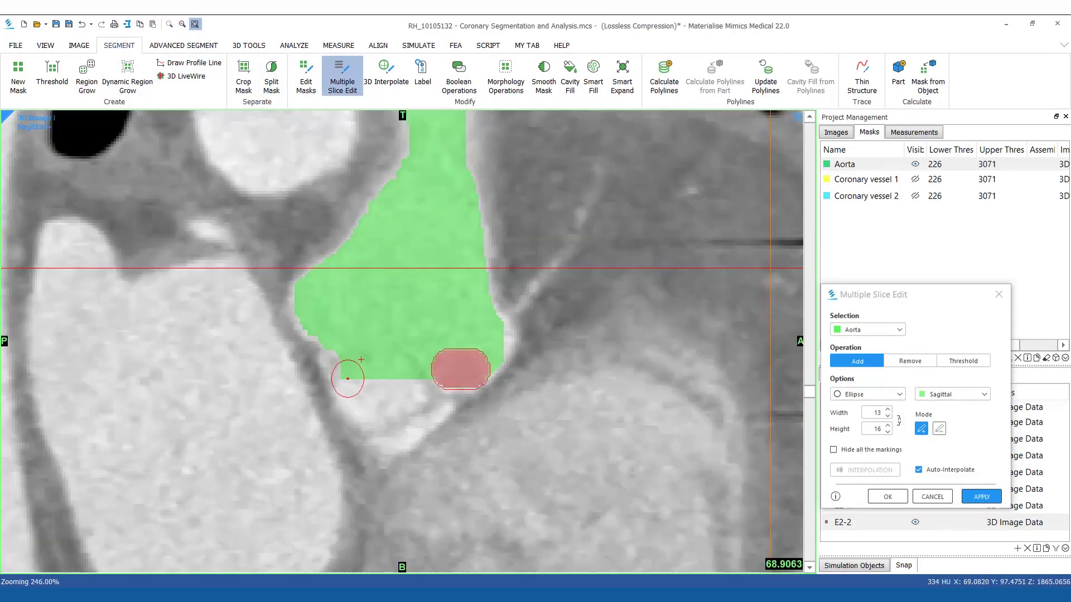
- Paint the missing bottom of the aortic root on further sagittal slices, including 63.2813, and apply the interpolated additions to the Aorta mask
scroll(394, 375, down, 3)
mouse_move(347, 379)
mouse_down()
mouse_move(416, 377)
mouse_move(366, 390)
mouse_move(416, 385)
mouse_up()
scroll(411, 347, down, 4)
scroll(379, 377, down, 9)
drag(343, 377, 424, 379)
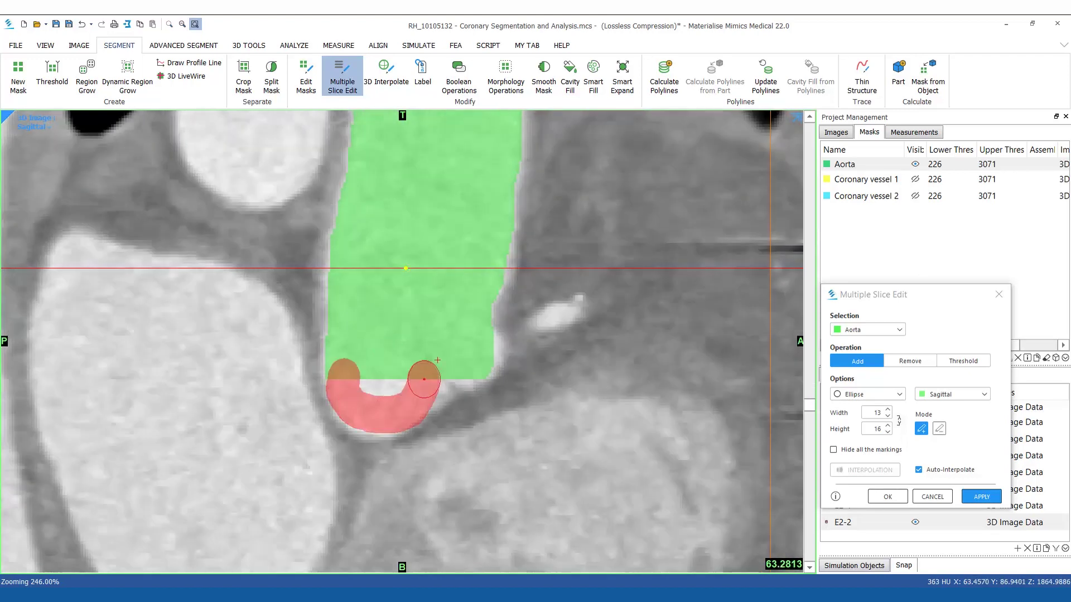
scroll(424, 380, down, 5)
drag(477, 353, 362, 385)
scroll(378, 375, down, 12)
scroll(377, 376, down, 4)
click(982, 497)
- Fill the gap below the aortic root around sagittal slice 69.9609 using a 10 by 9 ellipse, and apply the addition
scroll(390, 416, up, 20)
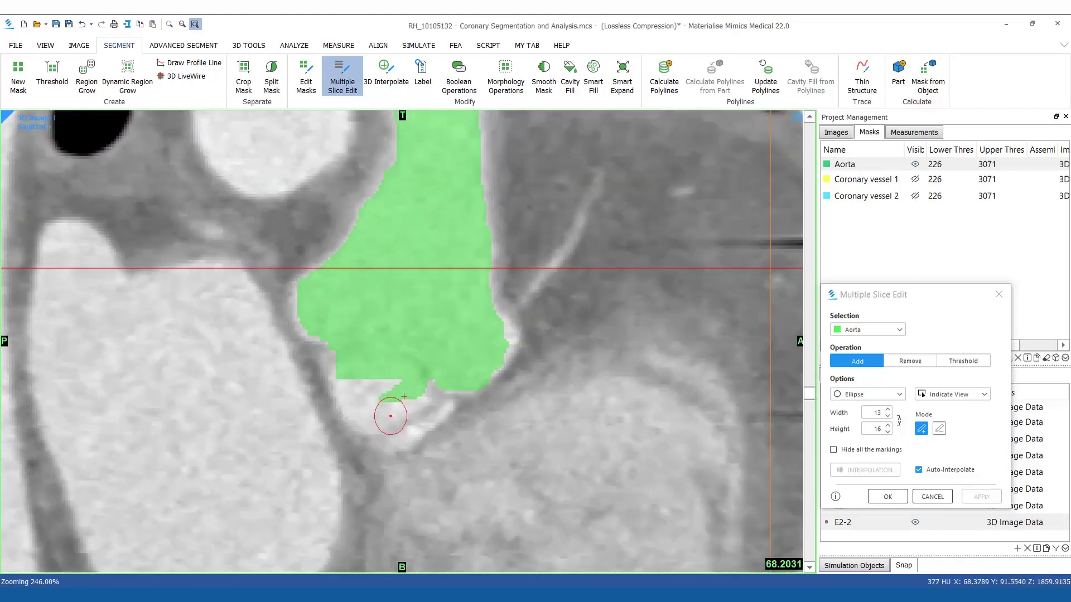
scroll(390, 416, down, 1)
click(387, 390)
scroll(455, 374, down, 1)
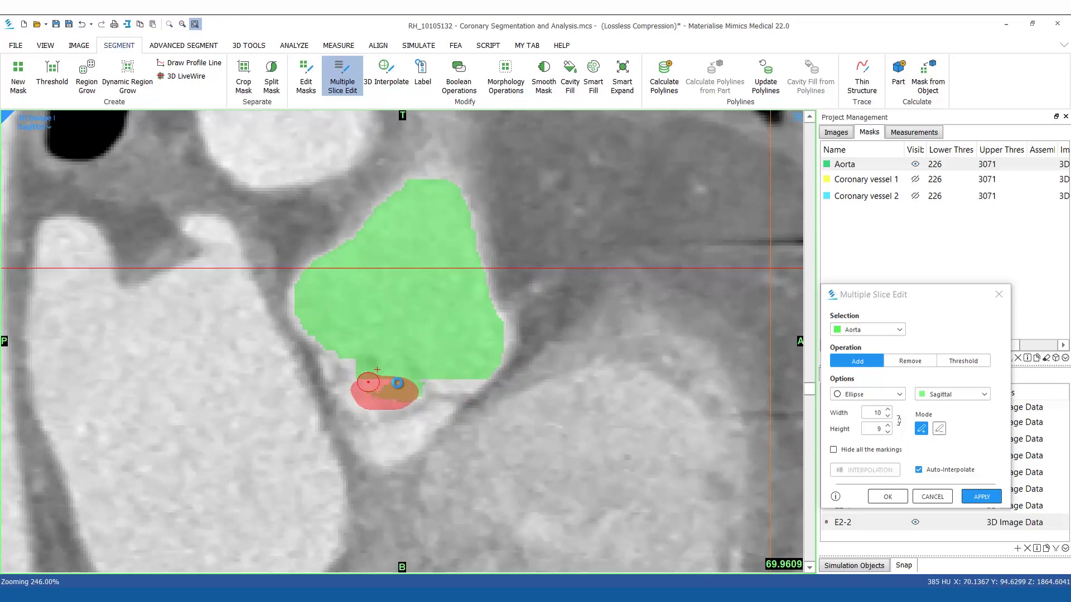
scroll(390, 381, up, 10)
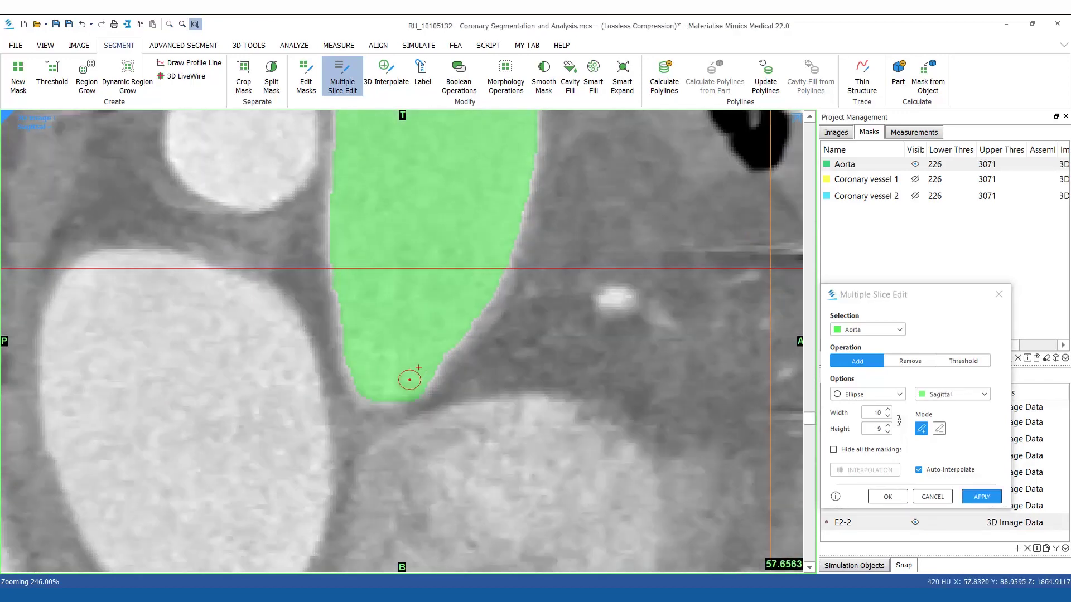
scroll(409, 380, down, 15)
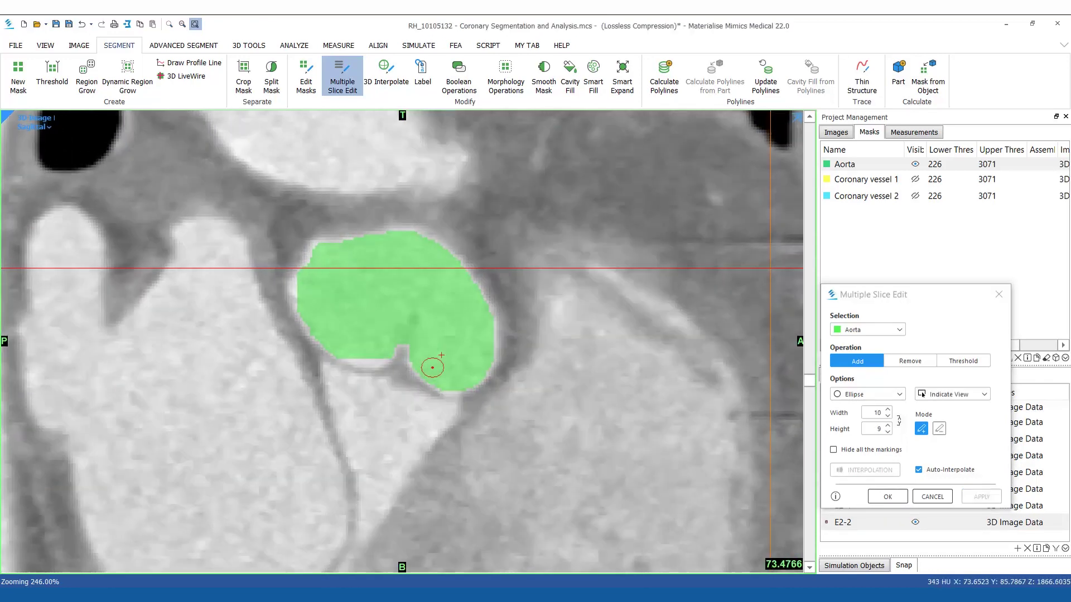
- Paint the remaining notch at the aortic root's lower edge on neighbouring sagittal slices, applying each addition to the Aorta mask
scroll(416, 367, up, 2)
scroll(375, 352, down, 2)
mouse_move(393, 362)
mouse_down()
mouse_move(341, 352)
mouse_move(374, 353)
mouse_up()
scroll(379, 351, down, 5)
click(980, 497)
scroll(630, 430, down, 9)
click(979, 496)
scroll(476, 419, up, 5)
scroll(476, 419, down, 6)
scroll(476, 419, up, 3)
scroll(350, 353, down, 1)
click(980, 496)
- Check the edited Aorta mask on the sagittal slices and in 3D, and finish Multiple Slice Edit
scroll(651, 453, up, 5)
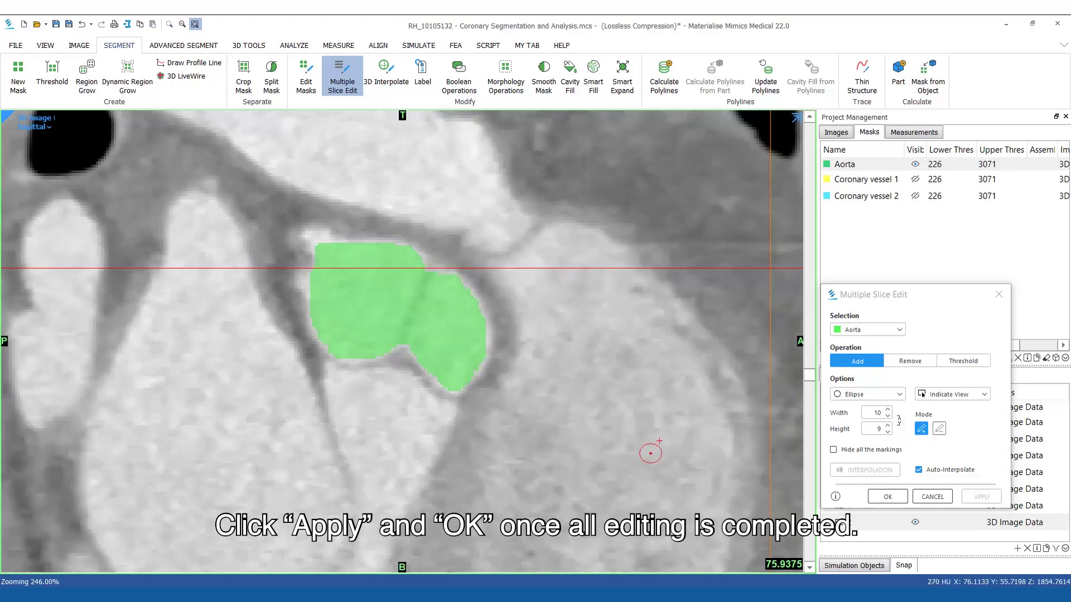
scroll(651, 453, up, 12)
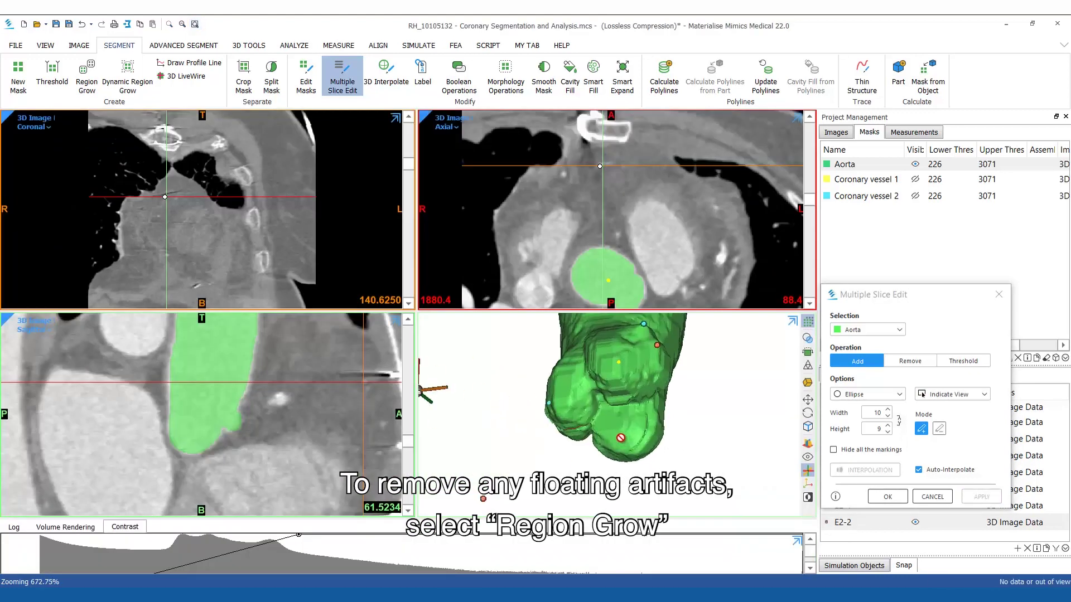
right_drag(621, 437, 605, 471)
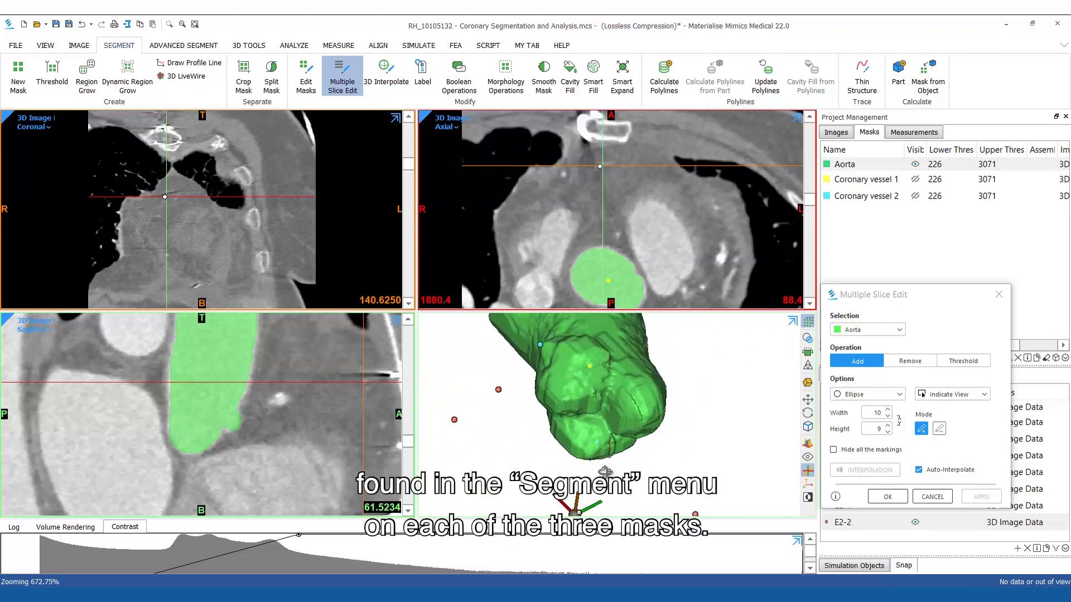
click(887, 497)
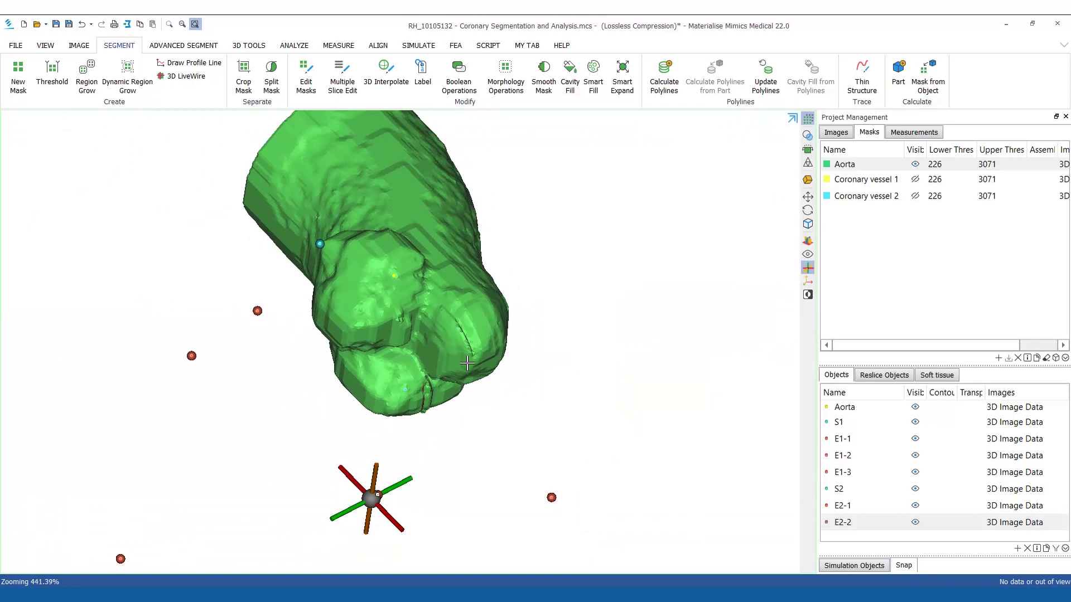
- Show both coronary vessel masks again and inspect them together with the Aorta mask in 3D
scroll(467, 363, down, 3)
right_drag(468, 363, 572, 351)
click(917, 179)
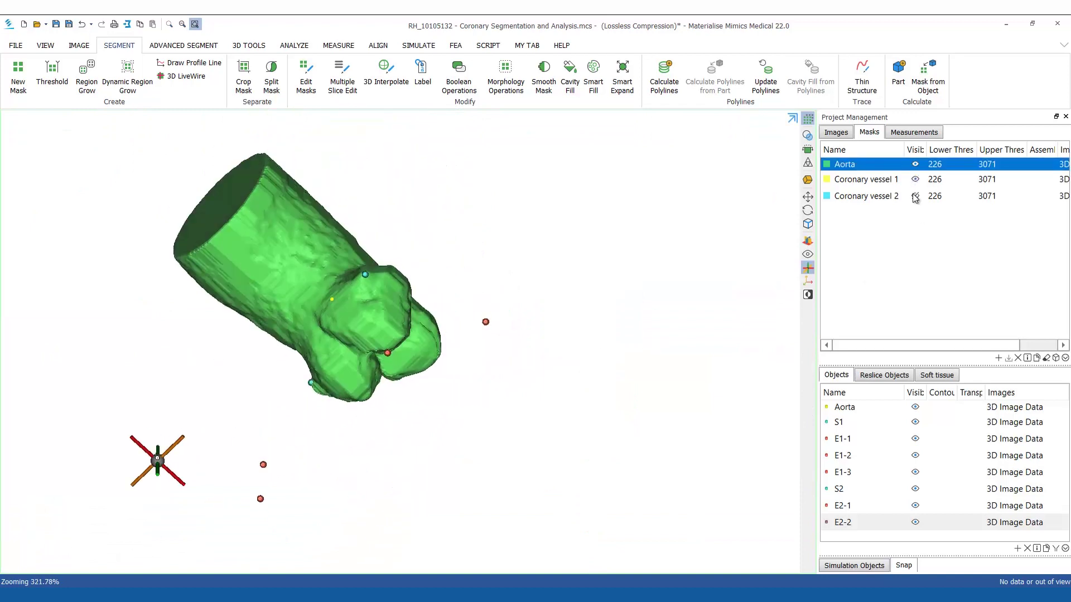
ctrl+click(870, 184)
ctrl+click(868, 196)
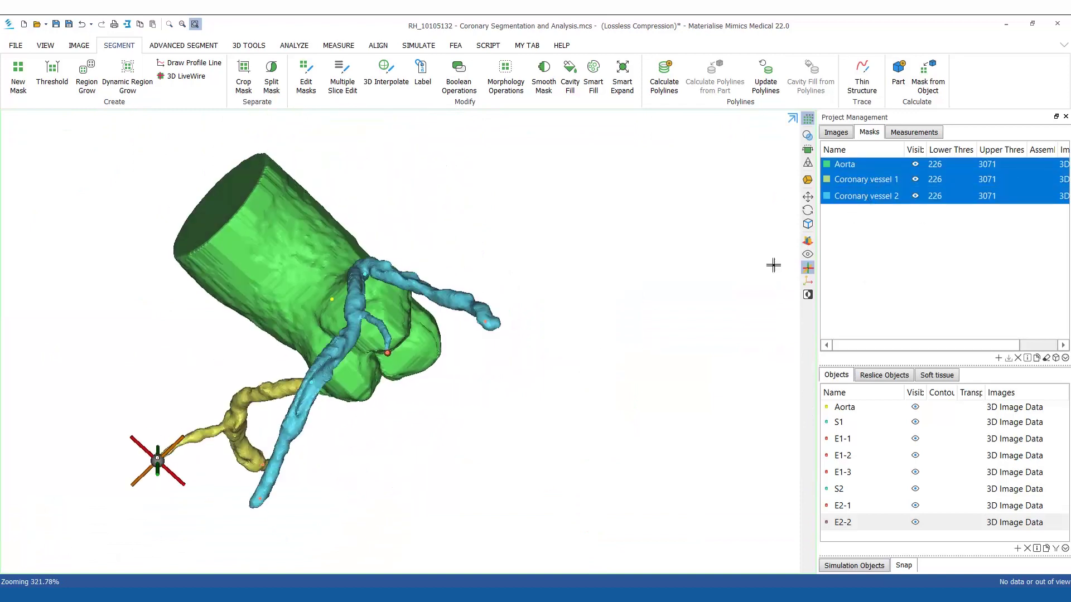
right_drag(501, 375, 637, 316)
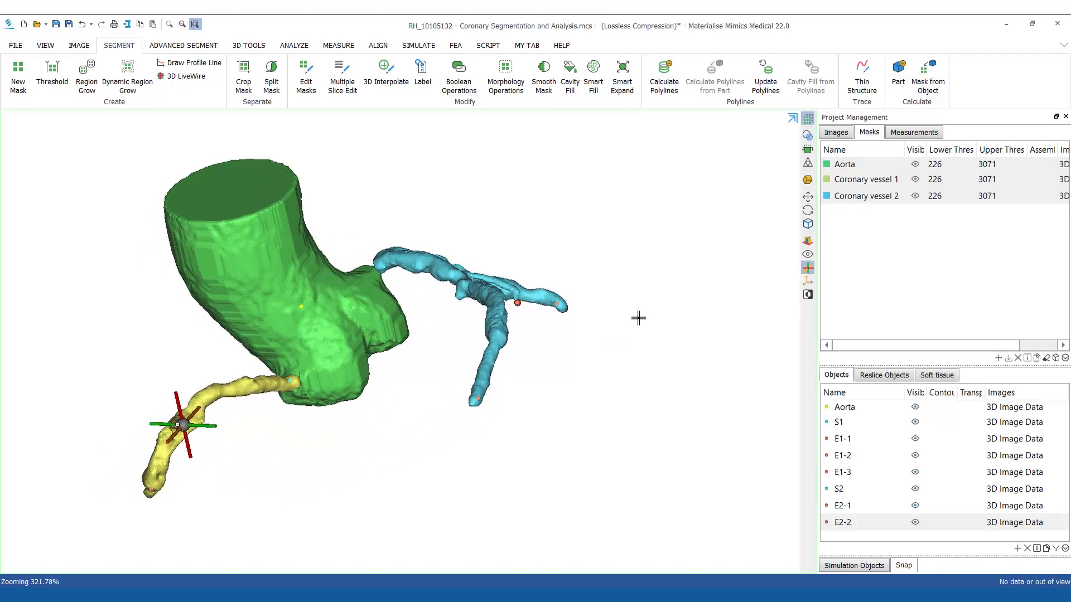
- Unite the Aorta mask with Coronary vessel 1 into a new mask using Boolean Operations
click(459, 82)
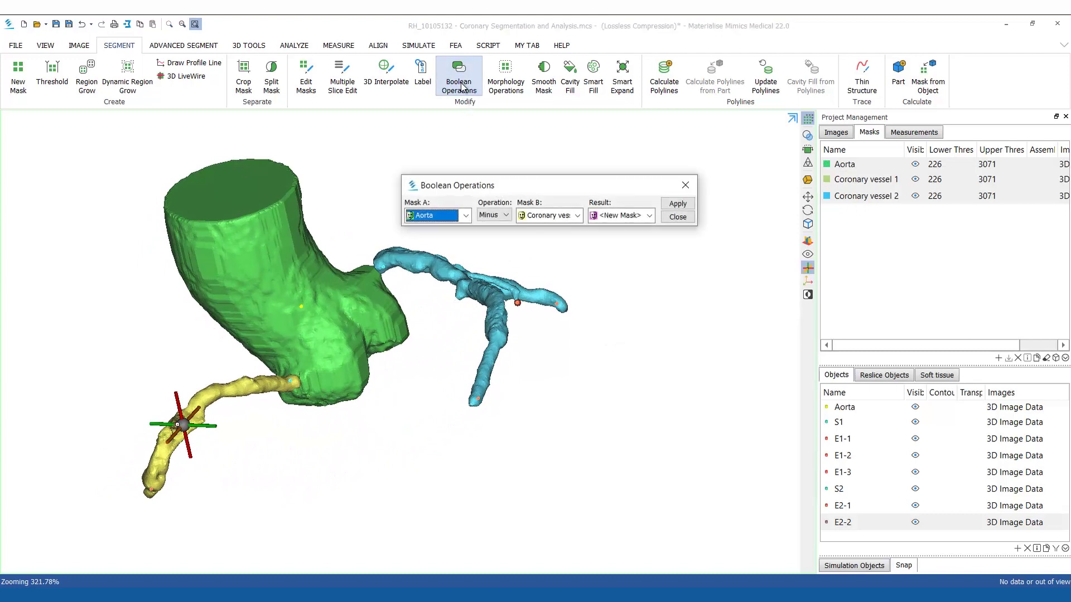
click(500, 217)
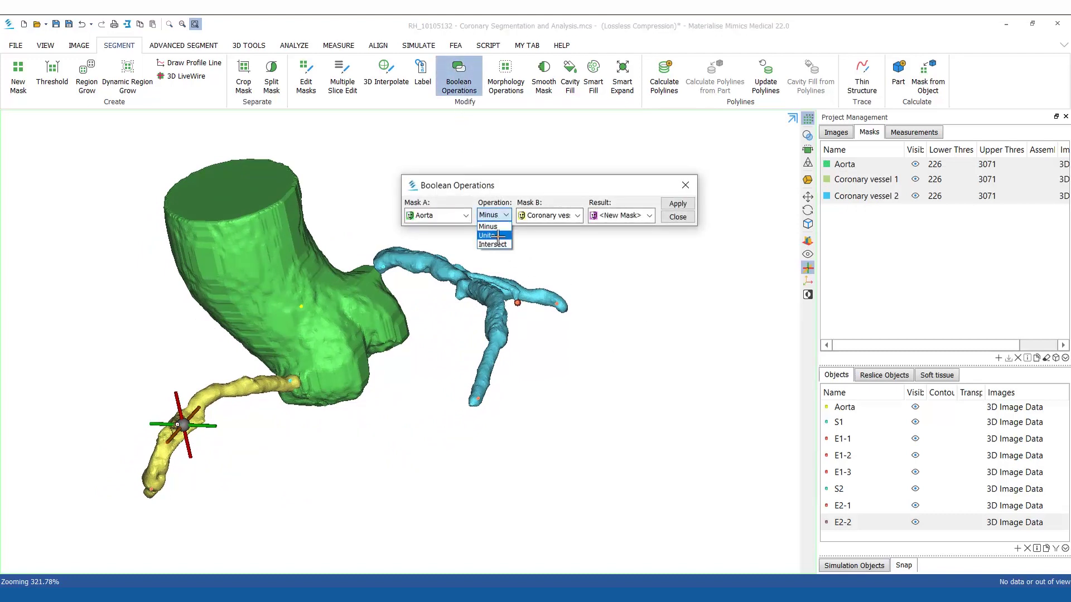
click(498, 236)
click(678, 204)
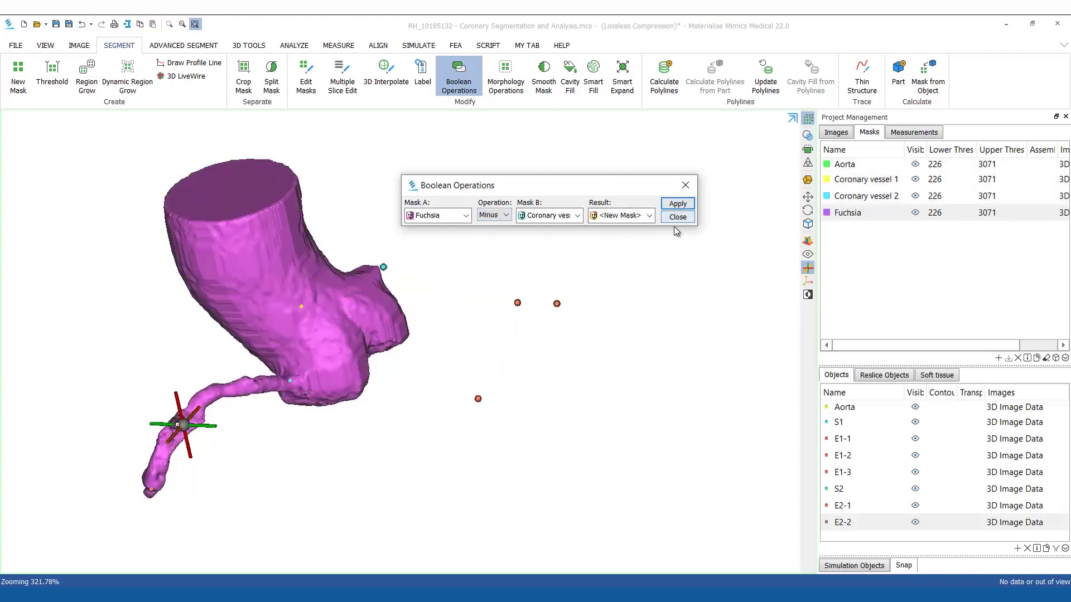
- Unite the Fuchsia mask with Coronary vessel 2 into a new mask and close Boolean Operations
click(506, 216)
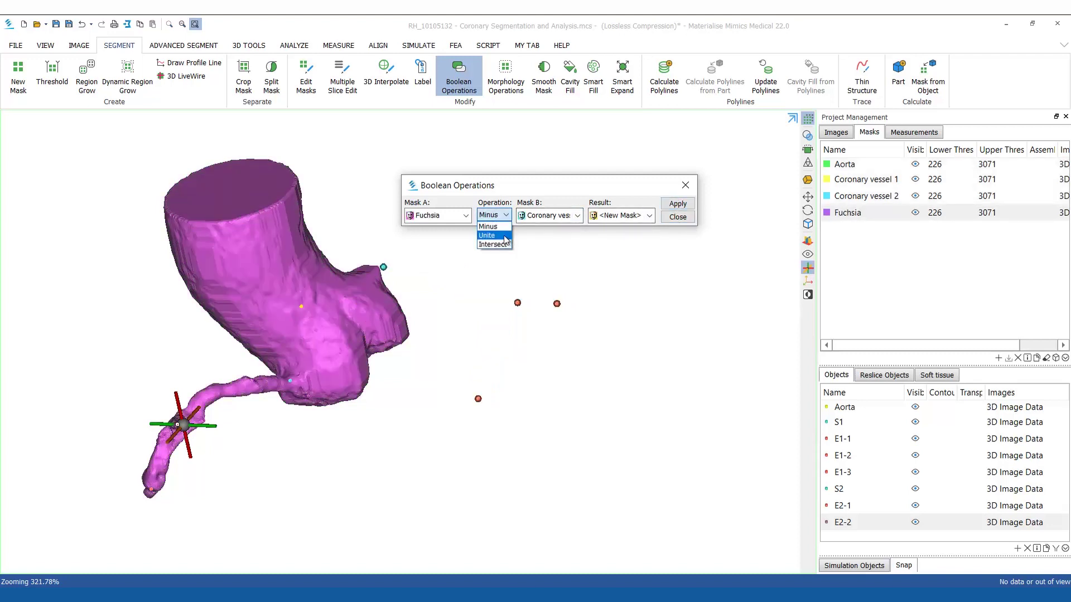
click(498, 236)
click(675, 204)
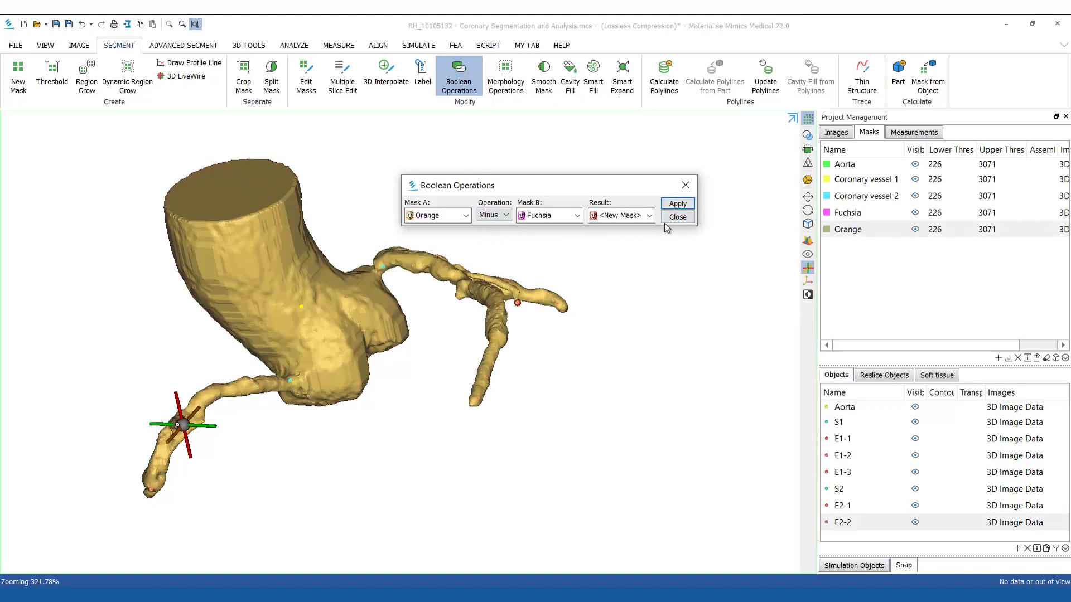
click(667, 221)
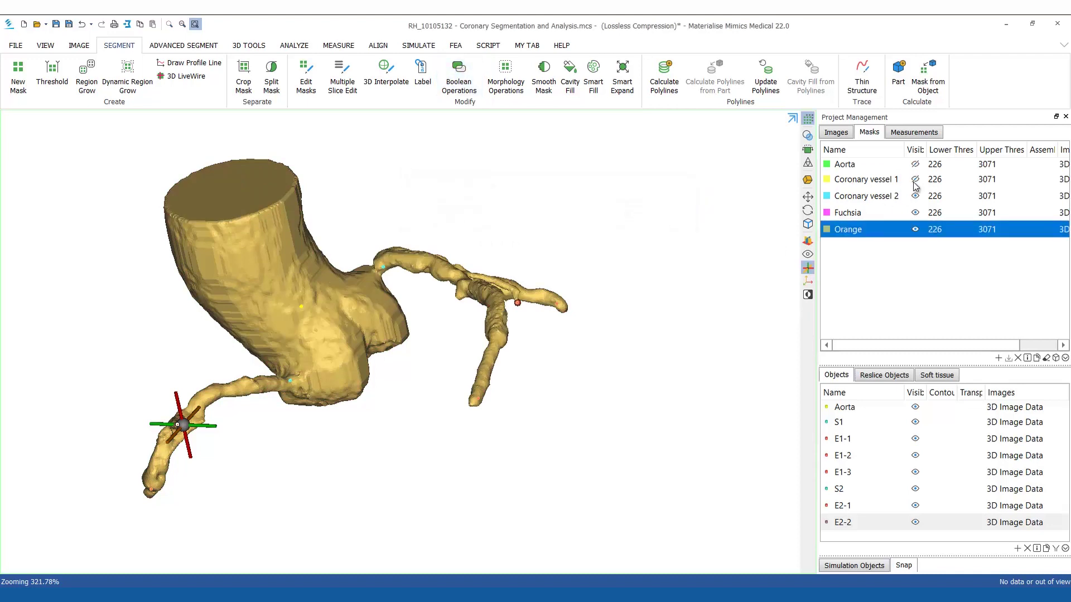
- Region-grow the combined Orange mask into a new mask with 6-connectivity, keeping the original, and hide the other masks
right_drag(665, 311, 639, 323)
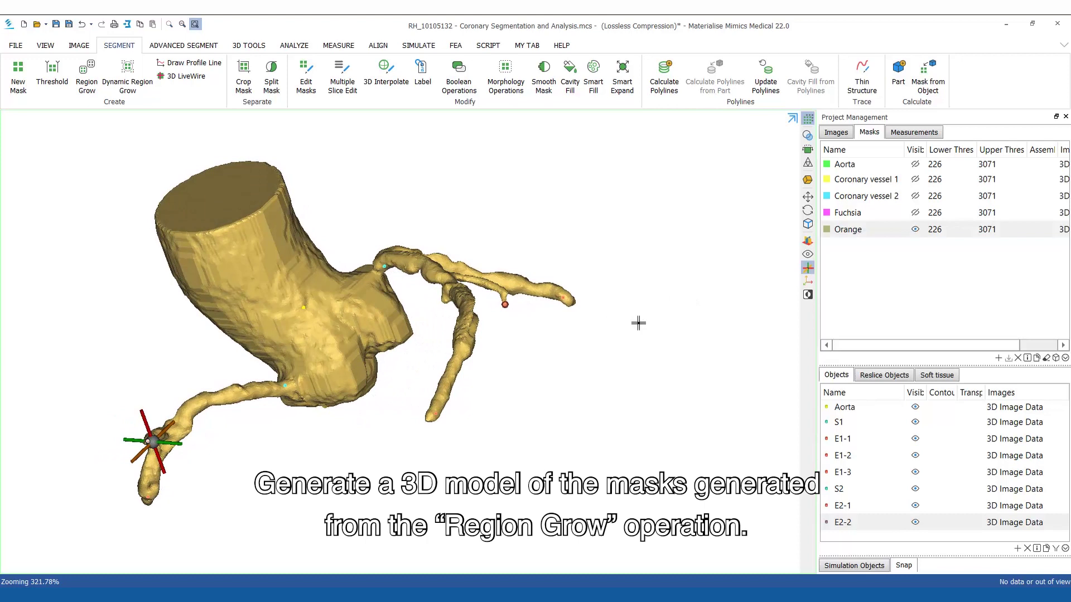
click(87, 76)
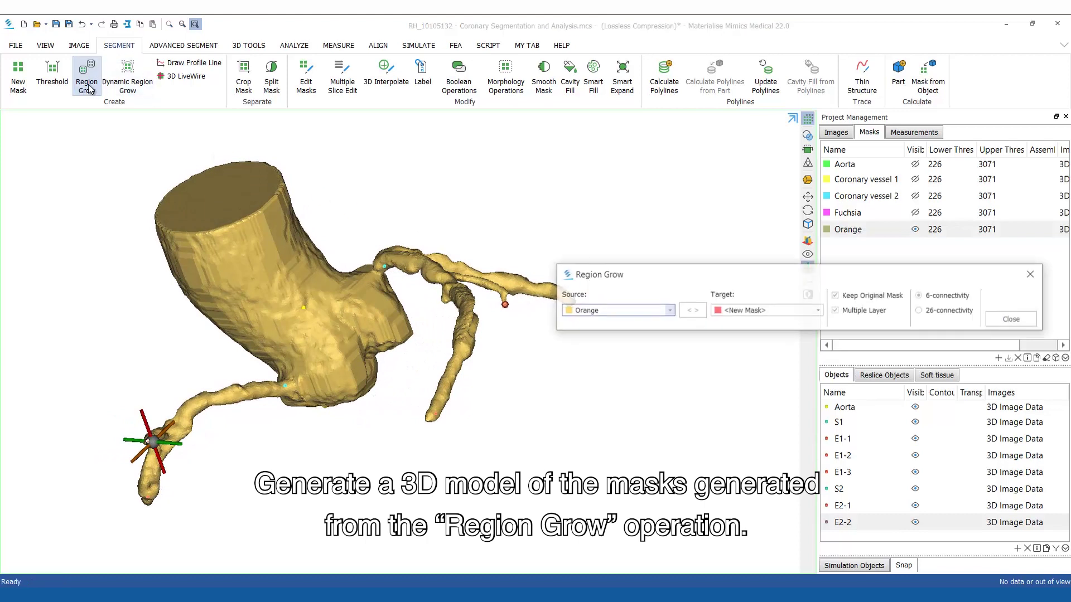
click(233, 248)
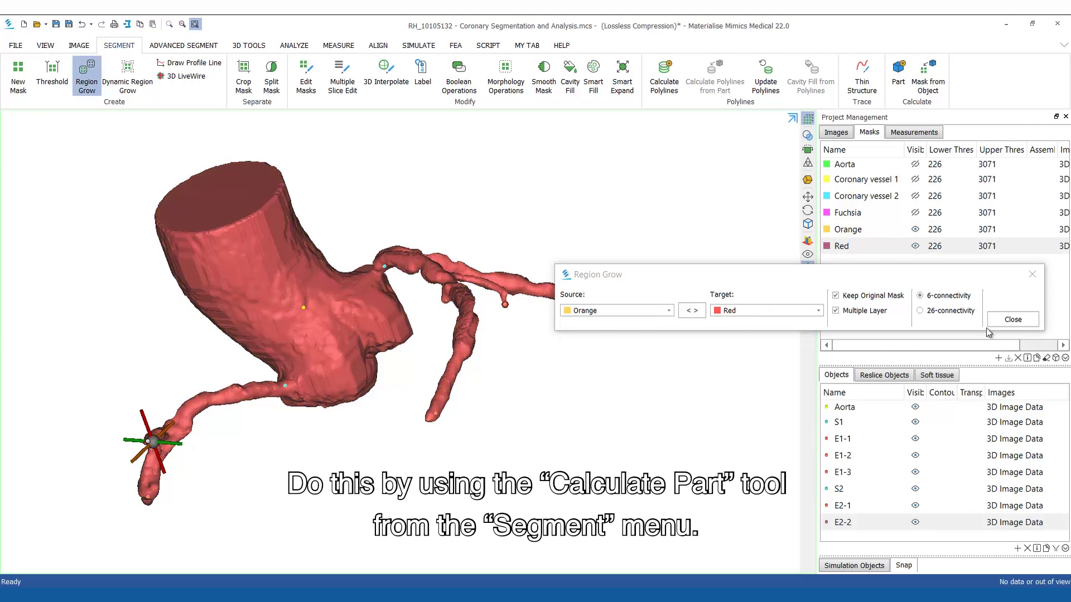
click(1016, 324)
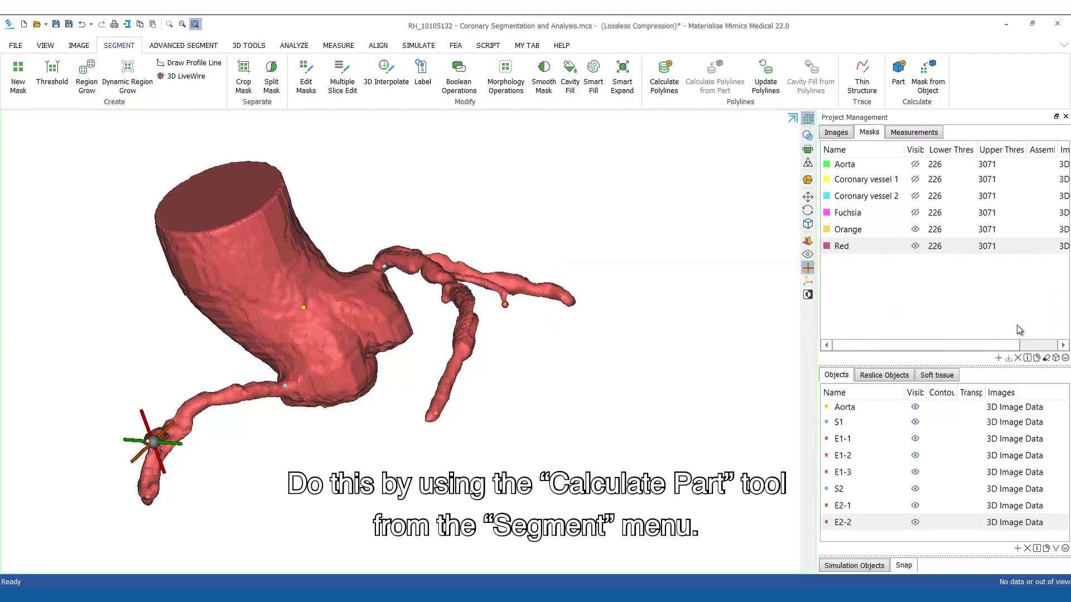
click(915, 233)
- Calculate a 3D part from the Red mask at Optimal quality, and open the new part's name for editing
click(898, 81)
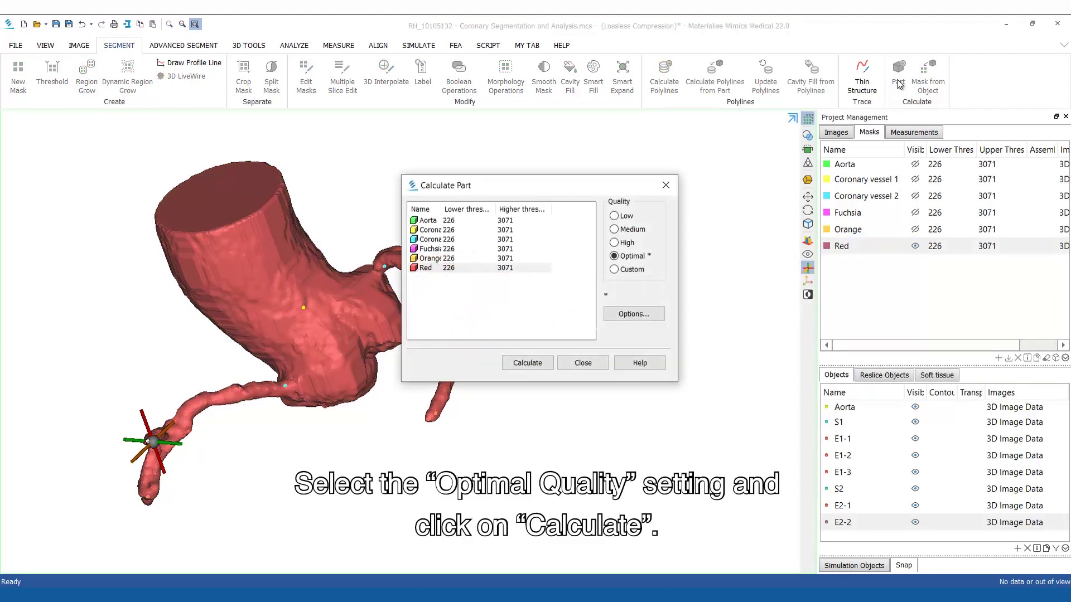
click(519, 363)
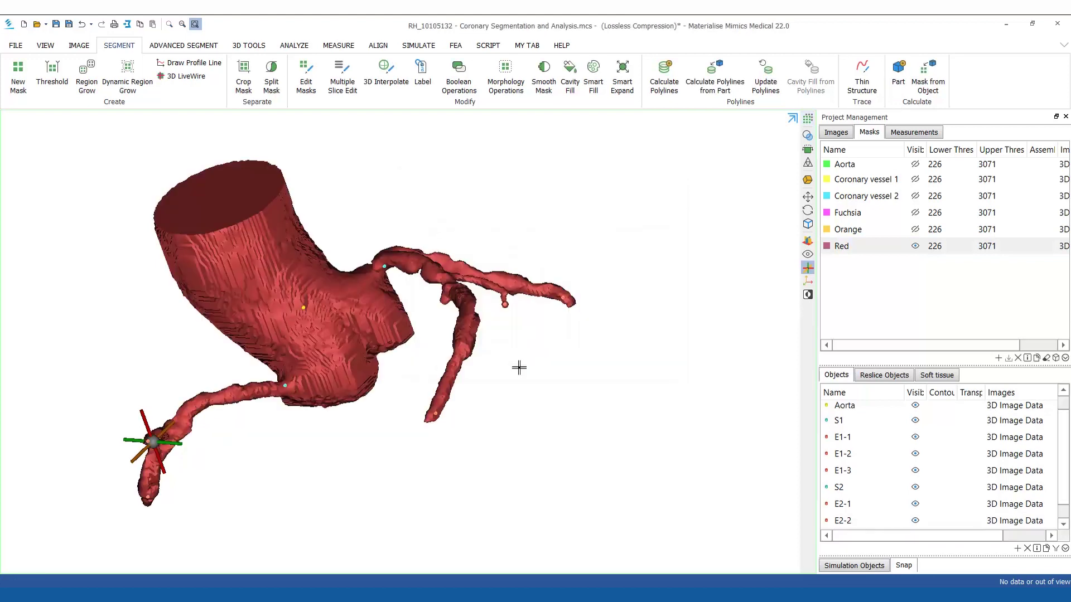
scroll(894, 454, down, 1)
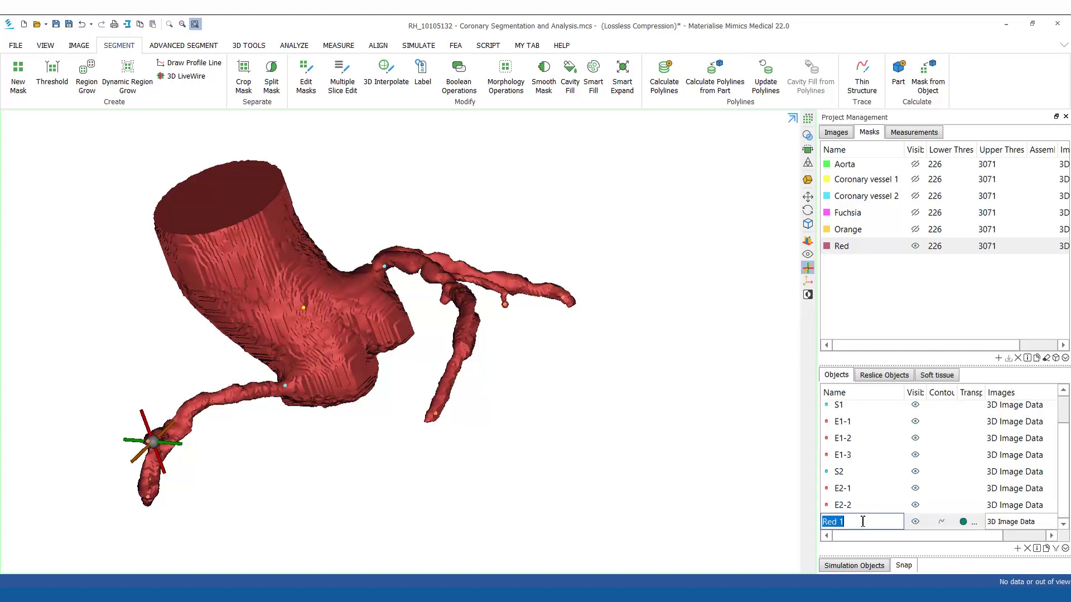
- Name the new part Coronary Model and wrap it with 0.25 mm smallest detail and 0.5 mm gap closing distance, keeping the original
text(Coronary Model)
key(Return)
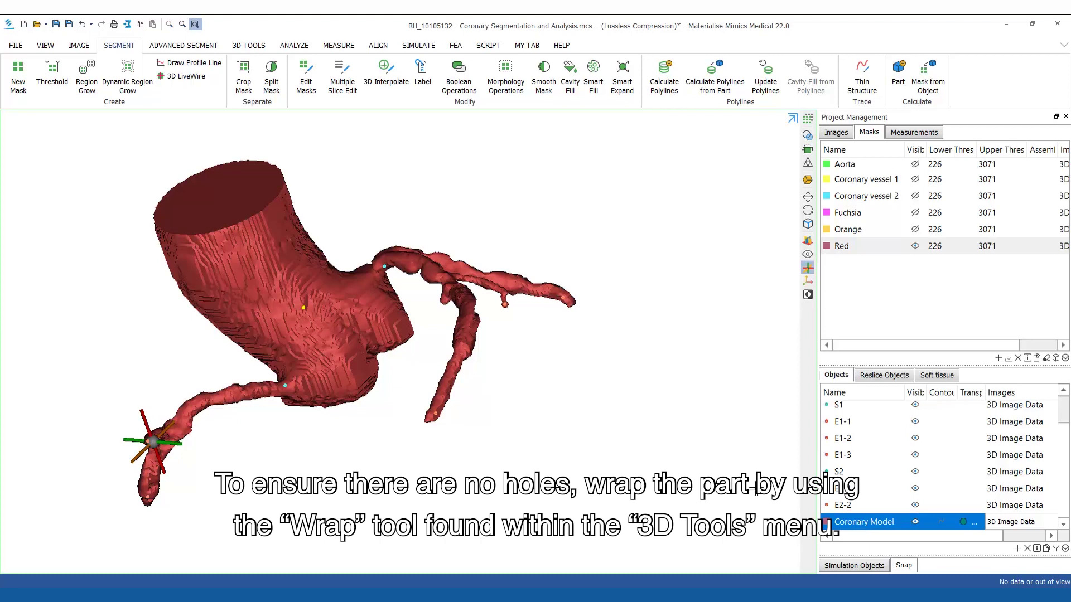
middle_drag(359, 332, 407, 354)
click(249, 46)
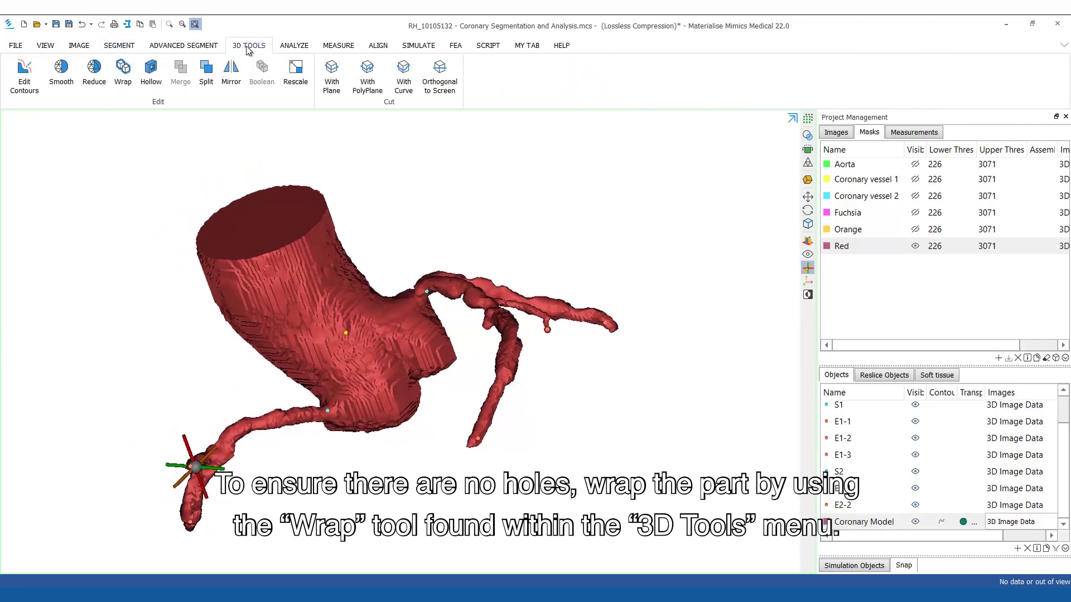
click(122, 75)
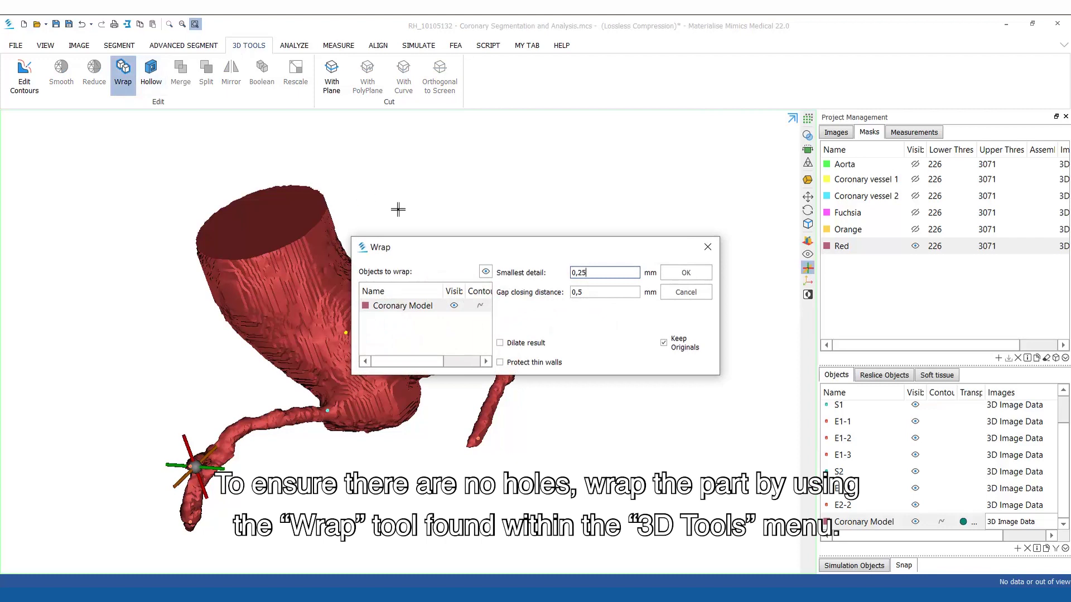
drag(516, 244, 583, 134)
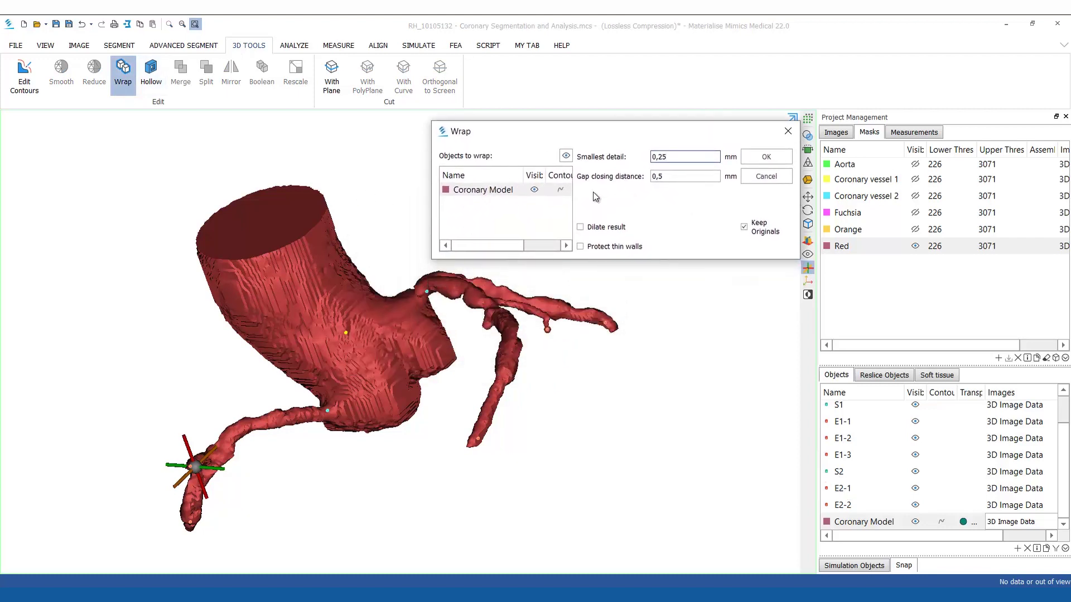
click(753, 162)
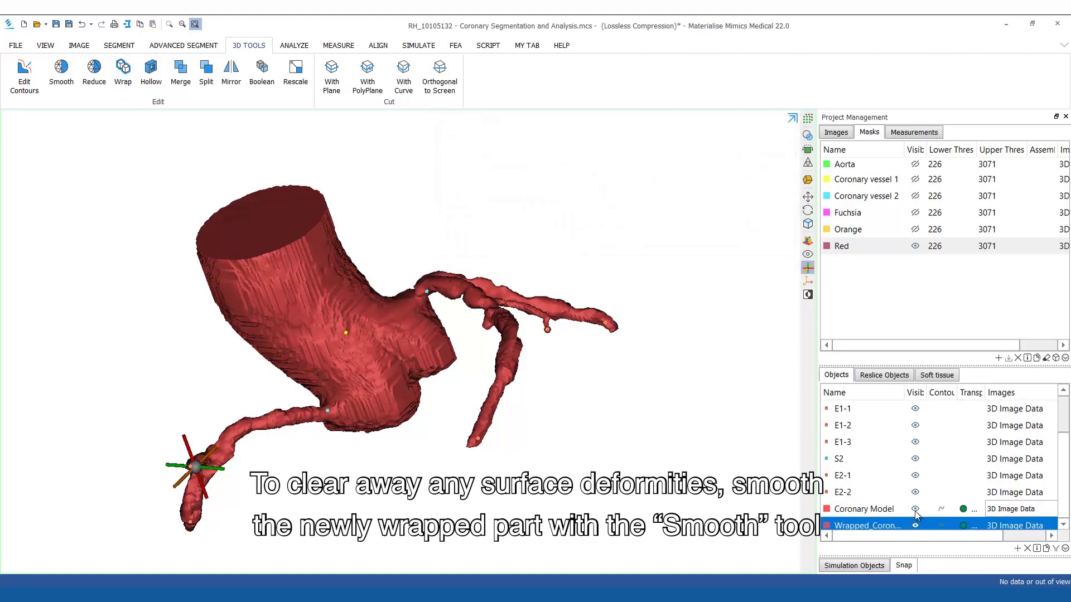
- Hide the Coronary Model and smooth the wrapped part with 3 iterations, factor 0.7 and shrinkage compensation, without keeping the original
click(916, 510)
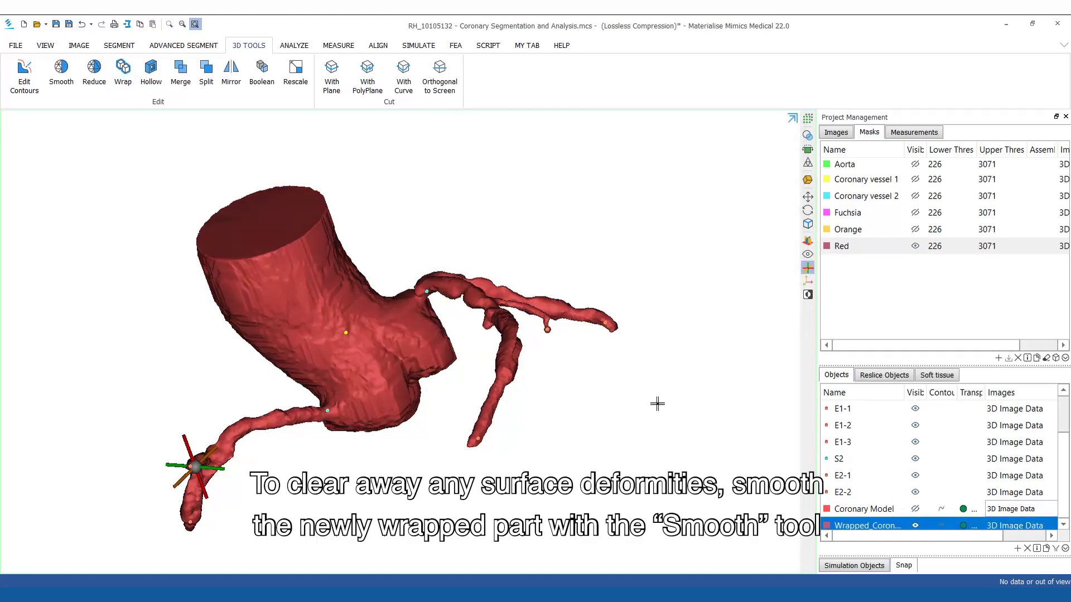
click(61, 73)
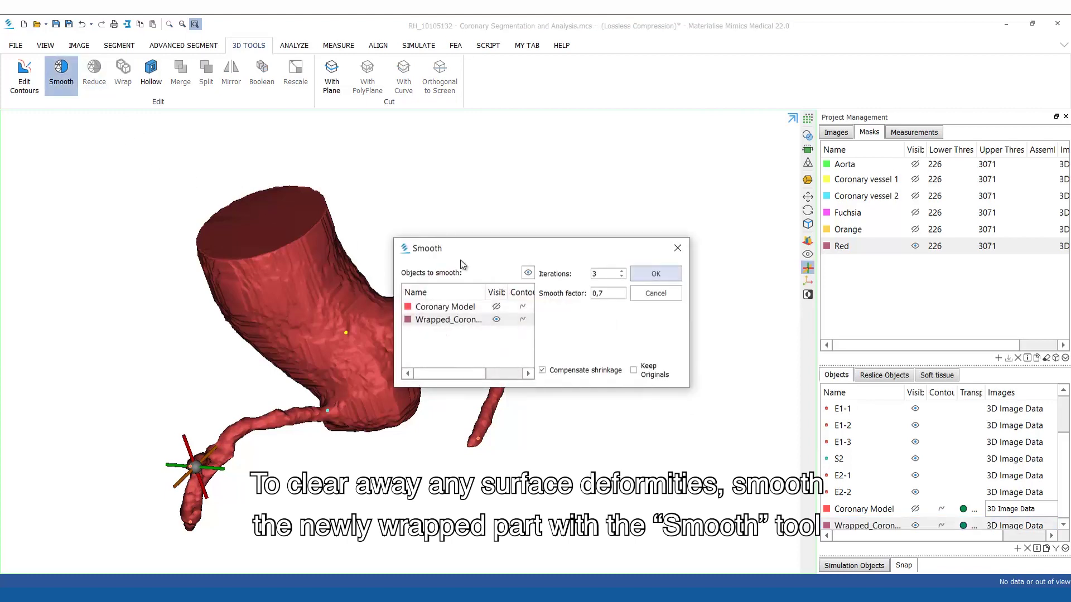
drag(576, 249, 656, 127)
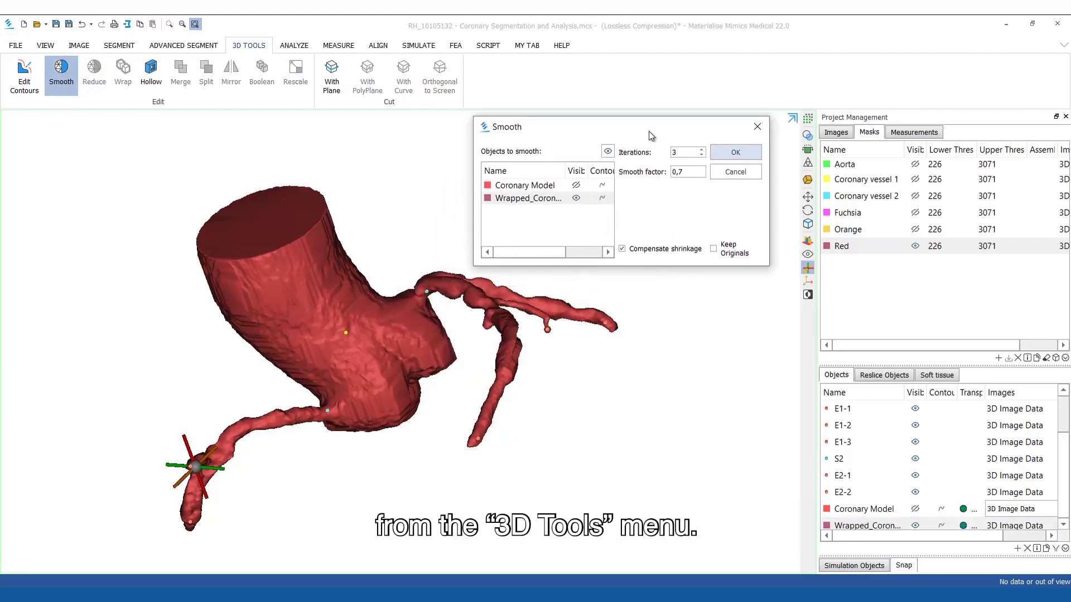
click(736, 154)
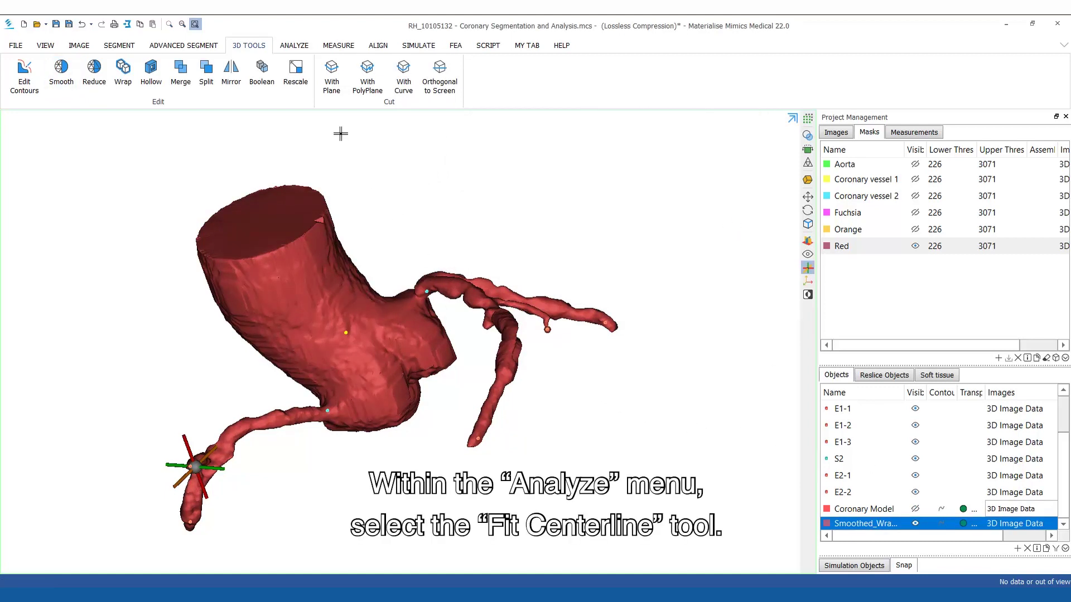
- Fit a centerline to the smoothed wrapped part with a smooth factor of 0.5
click(294, 45)
click(307, 74)
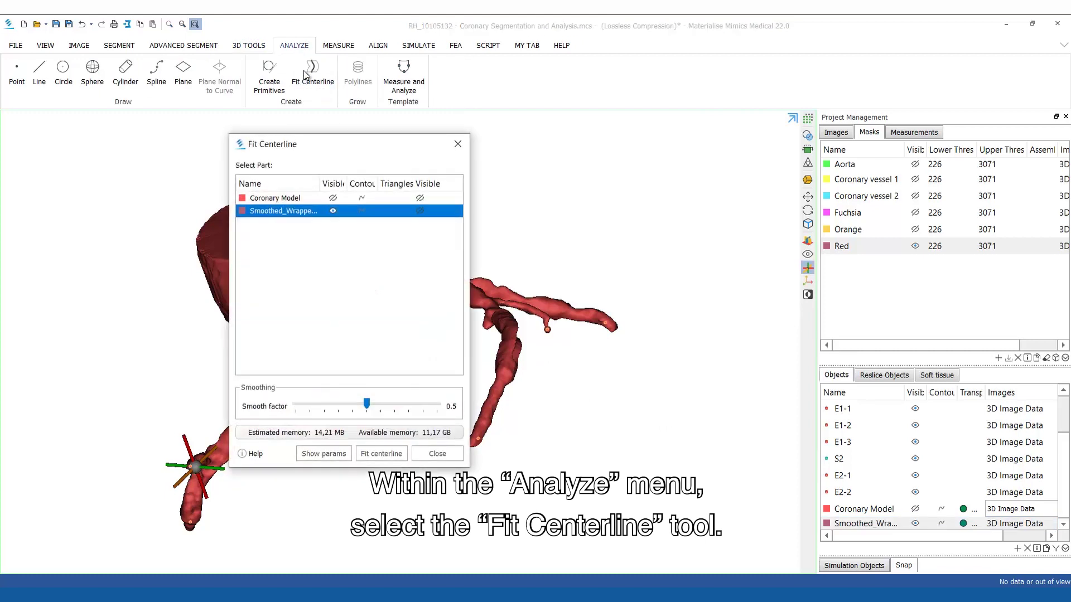
click(384, 453)
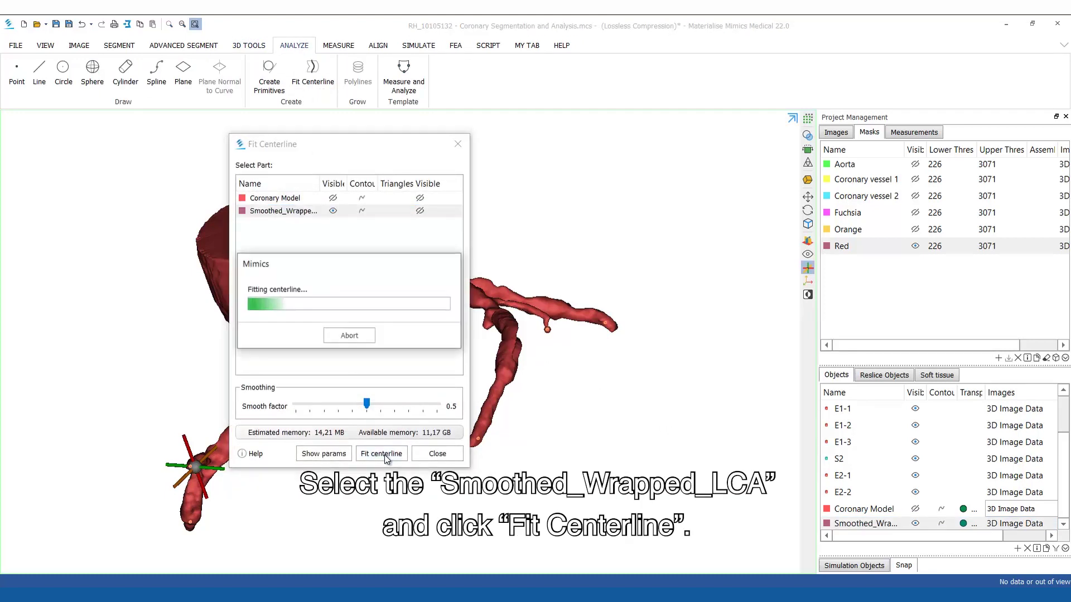
click(435, 454)
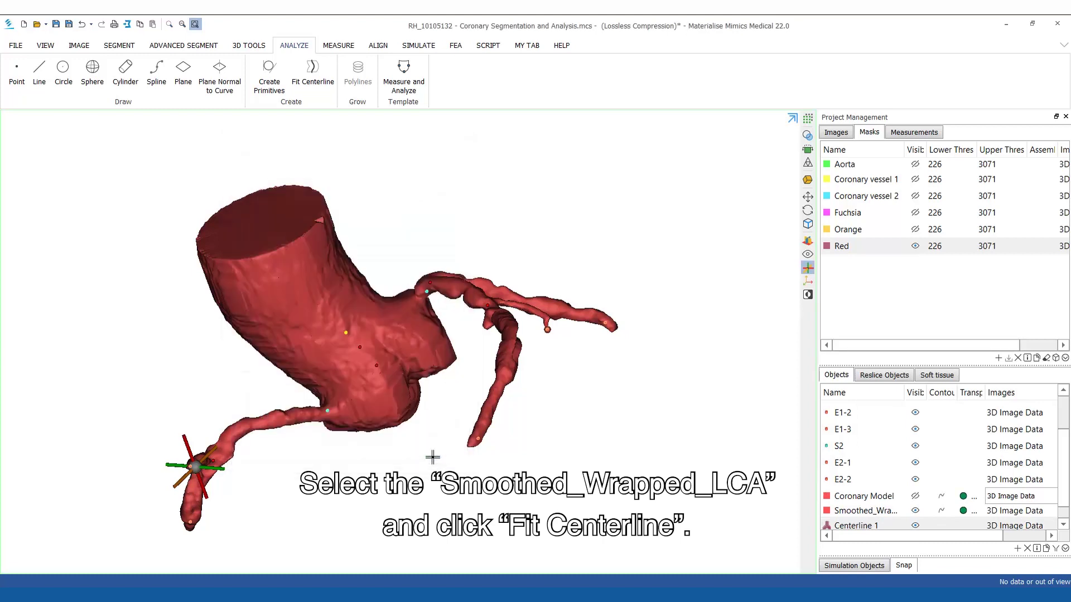
- Set the smoothed part's transparency to High and turn on transparency in the 3D view to inspect the centerline
right_drag(401, 418, 363, 392)
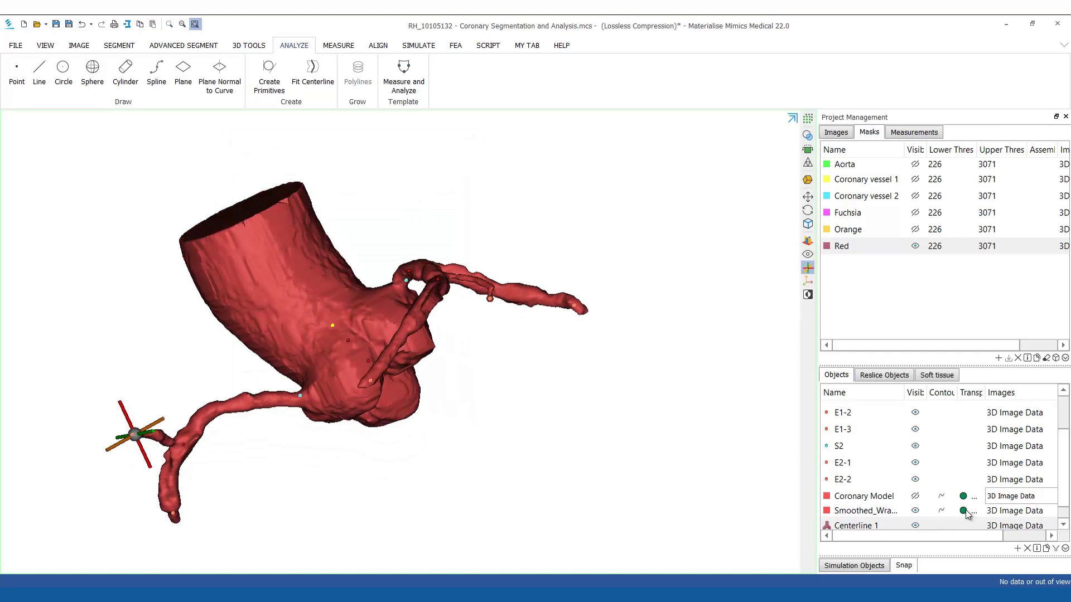
drag(986, 393, 1012, 393)
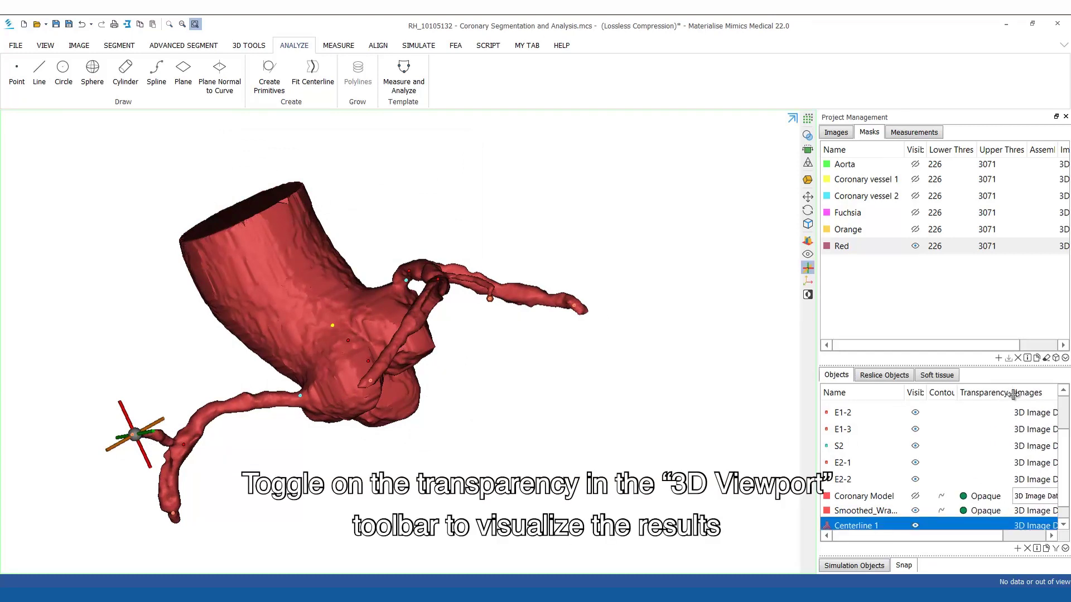
click(965, 512)
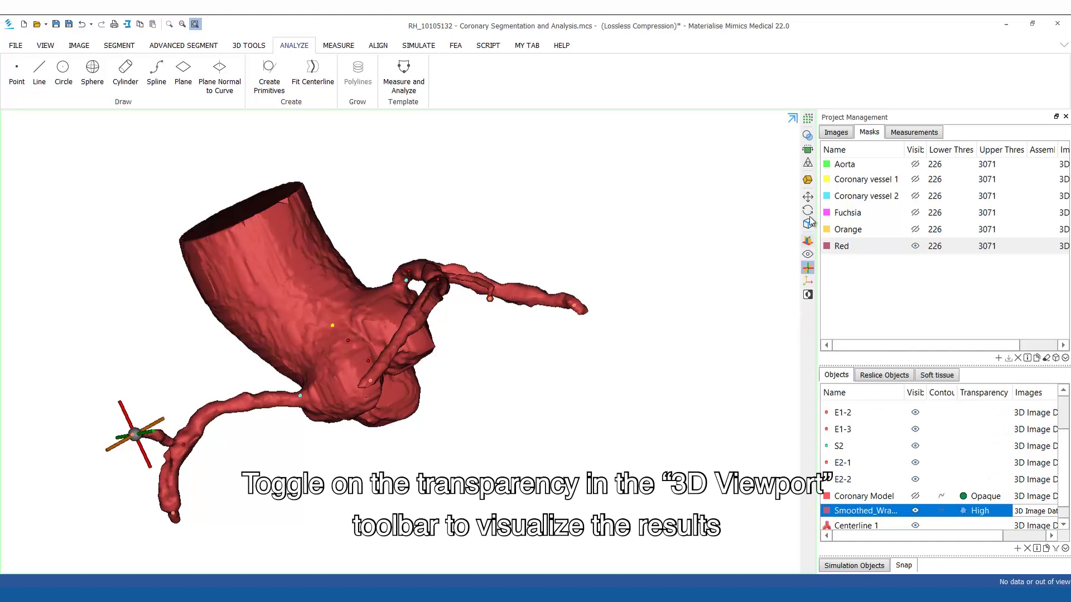
click(808, 135)
mouse_move(424, 329)
right_down()
mouse_move(396, 344)
mouse_move(488, 356)
mouse_move(474, 411)
mouse_move(490, 331)
mouse_move(430, 239)
mouse_move(451, 301)
mouse_move(441, 329)
right_up()
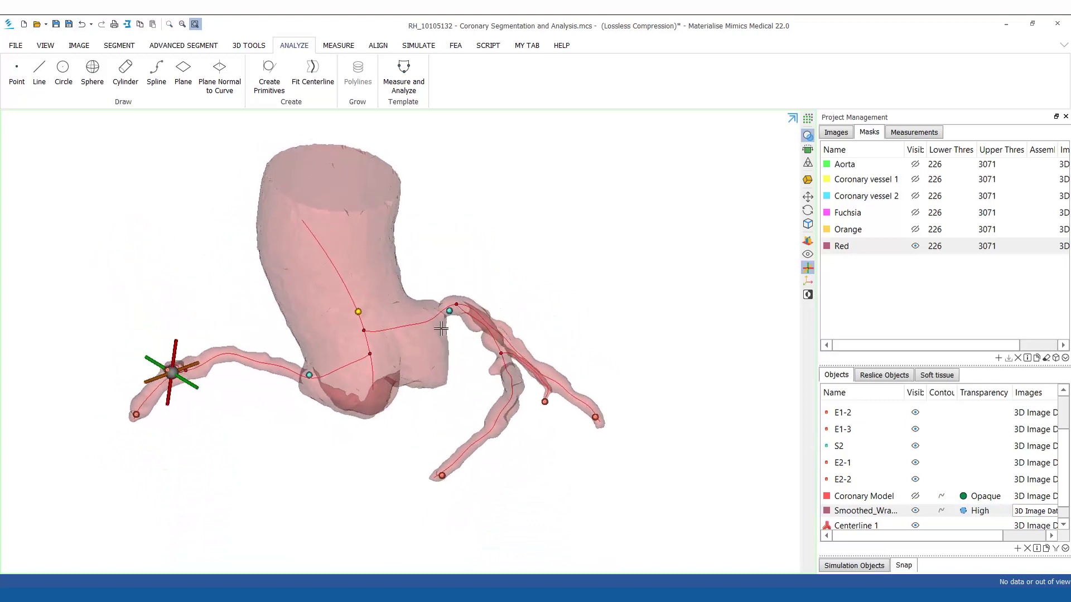
middle_drag(395, 316, 385, 344)
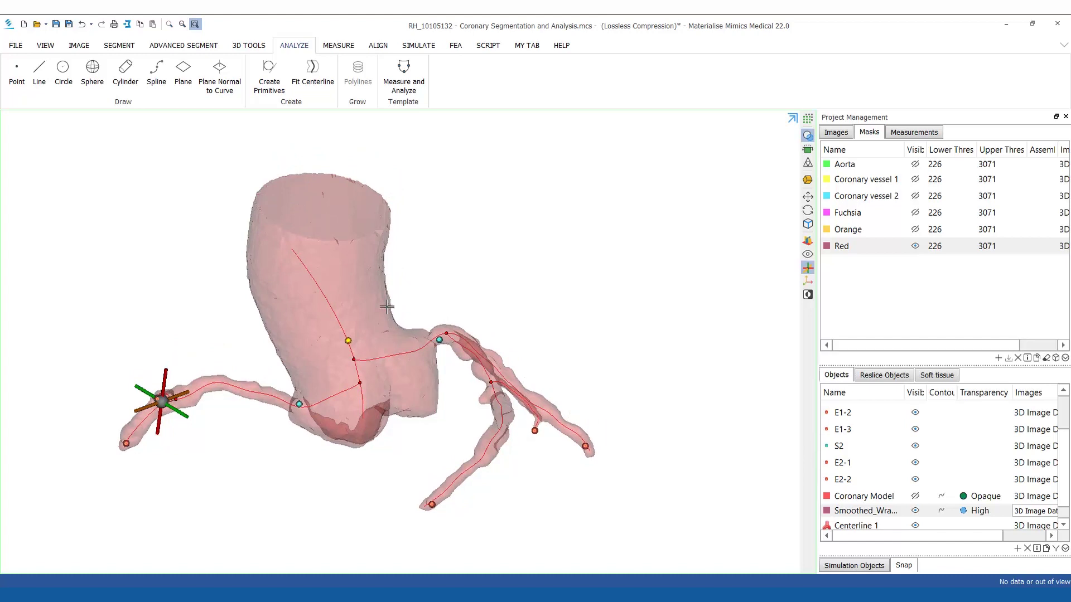
- Add a Best Fit Diameter measurement to the centerline near the start of the coronary vessel with two ends
click(340, 46)
click(401, 78)
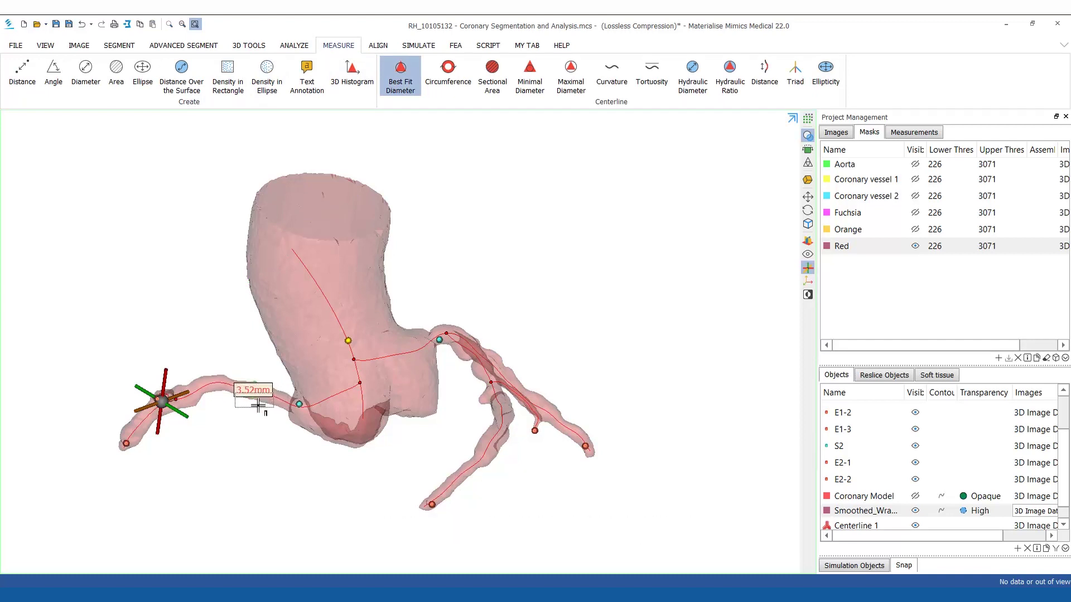
click(257, 394)
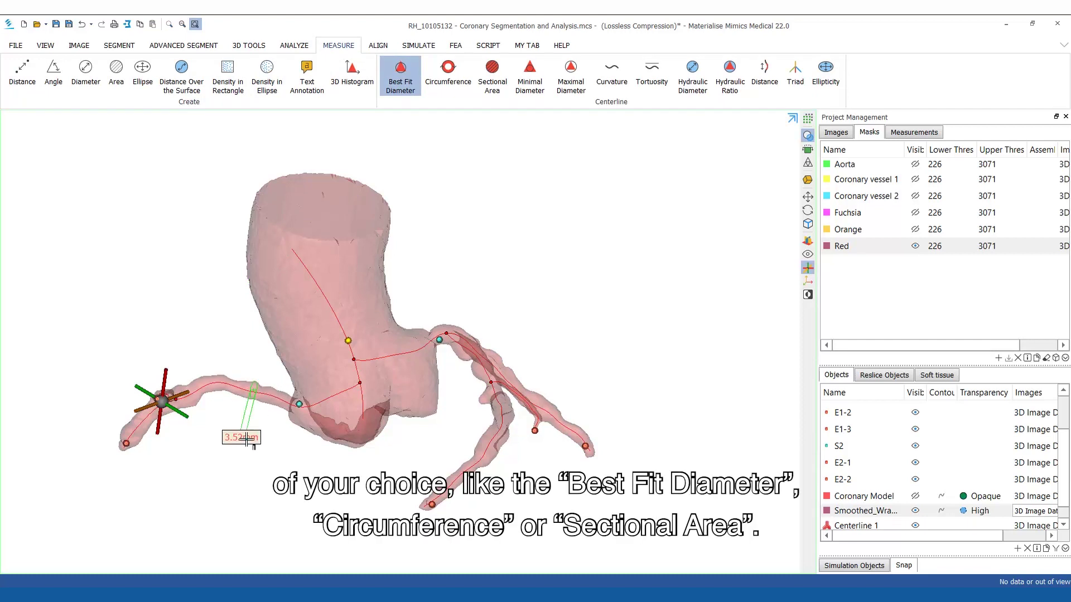
- Add a Circumference measurement near the distal end of the longest branch of the three-ended coronary vessel, with its label beside the vessel
click(447, 75)
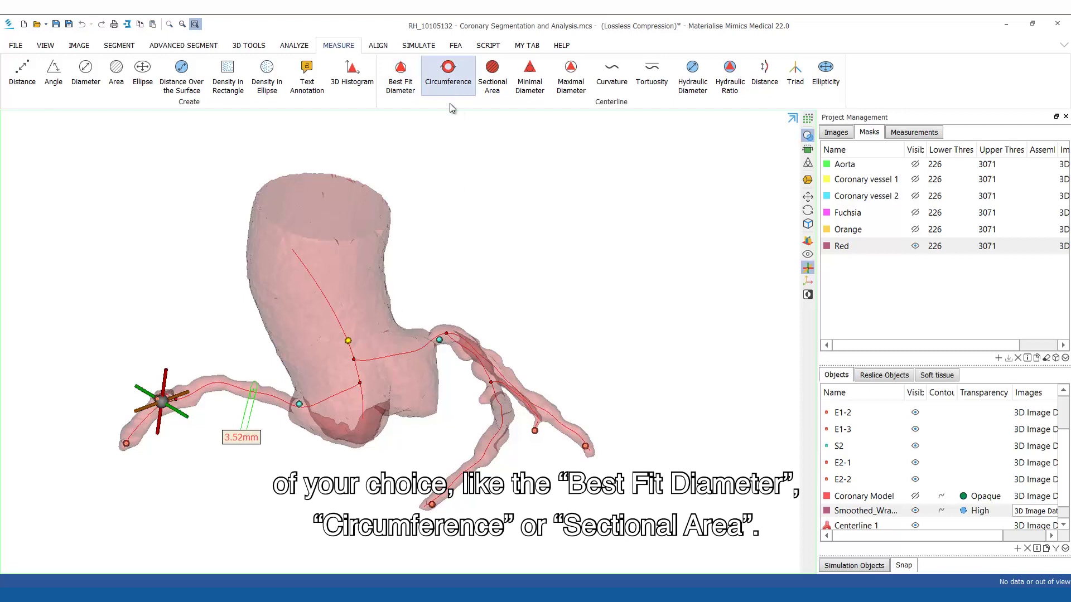
click(564, 427)
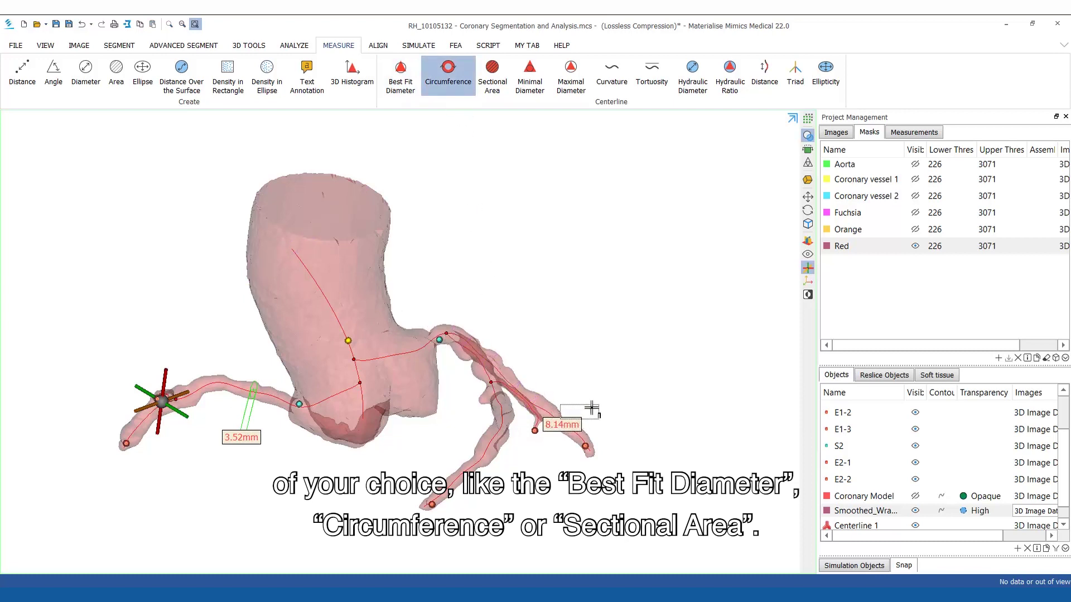
click(634, 387)
- Add a Sectional Area measurement on the lowest coronary branch, and shift the circumference measurement slightly along its vessel
click(492, 84)
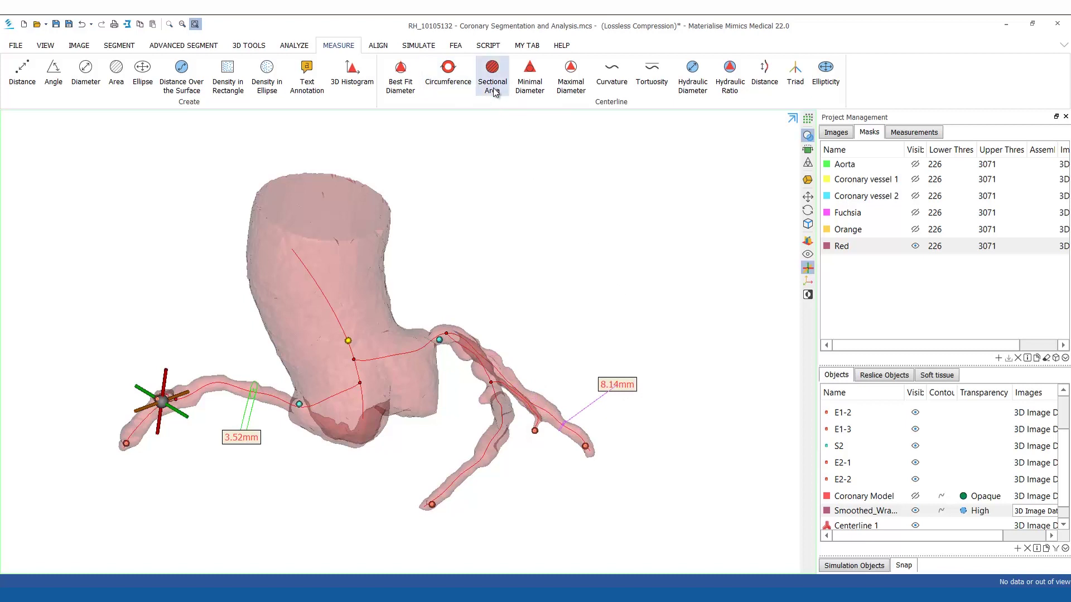
click(464, 471)
click(537, 503)
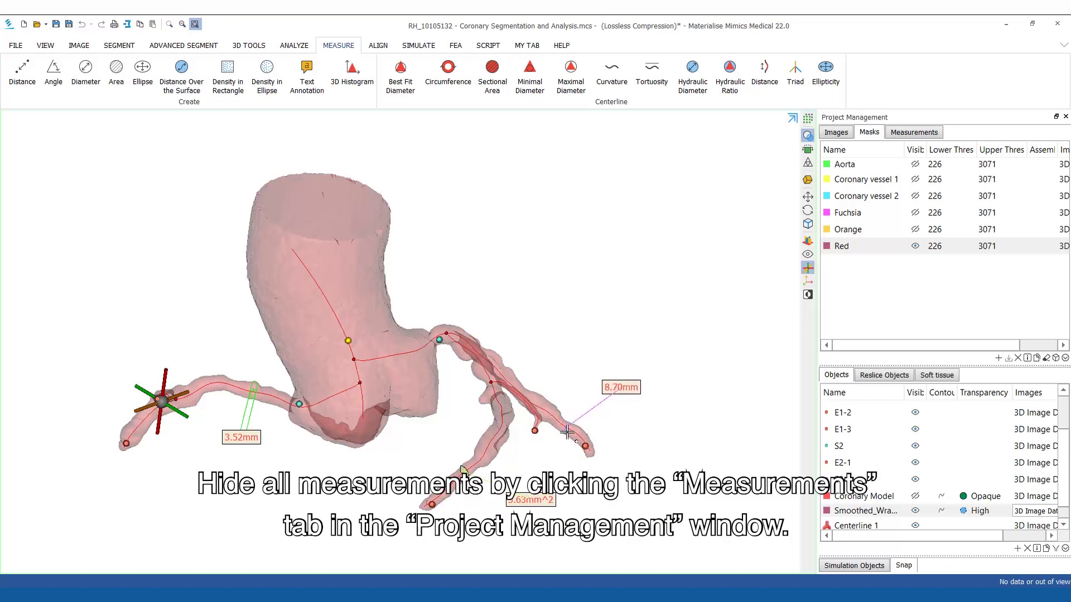
click(568, 432)
- Hide the best fit diameter, circumference and sectional area measurements
click(922, 136)
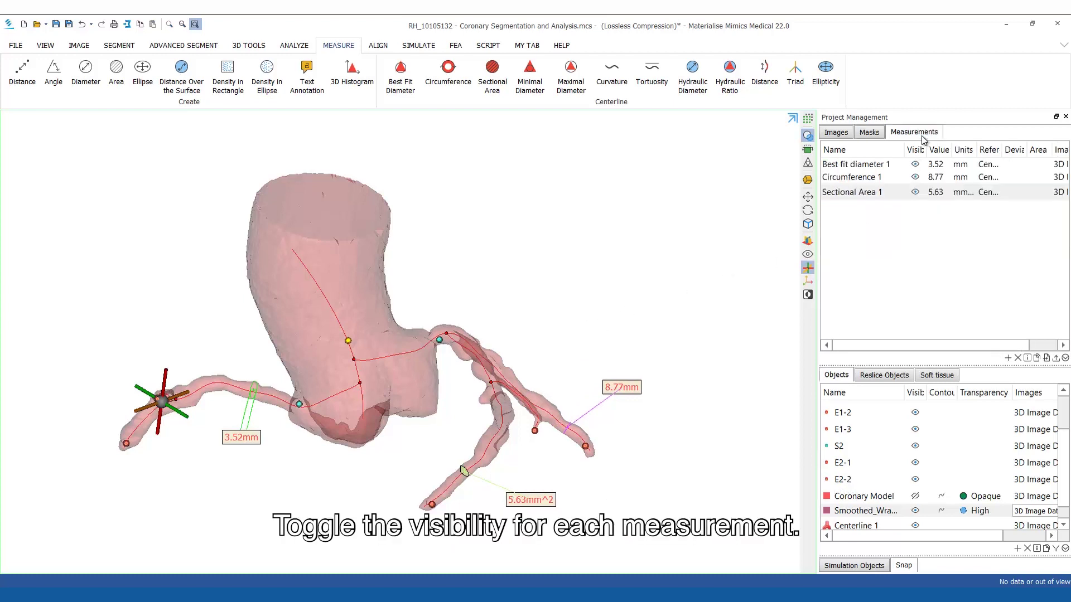
click(916, 164)
click(915, 177)
click(915, 192)
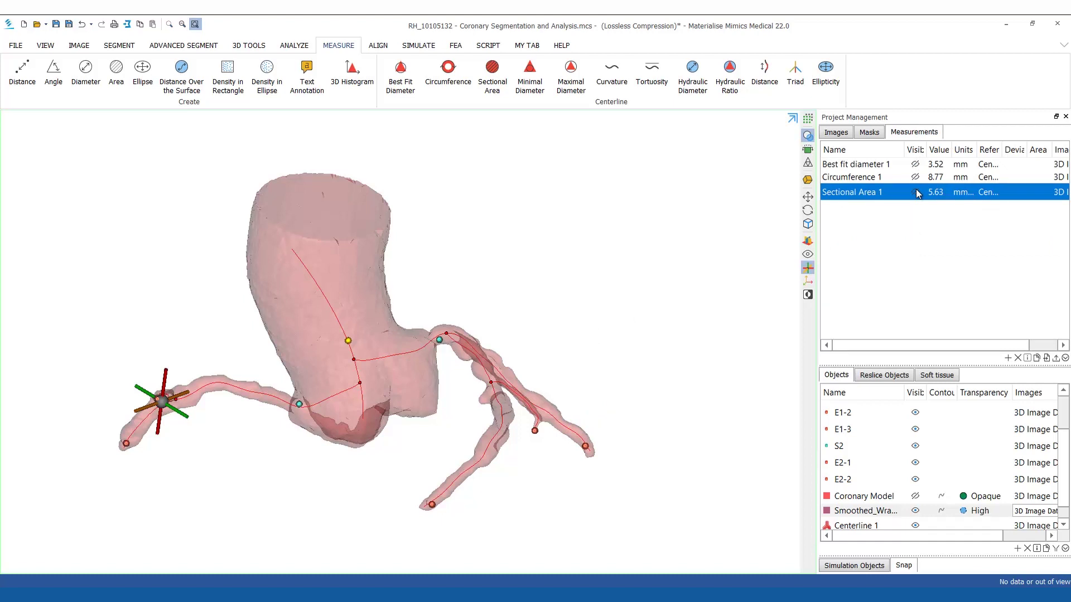
- Start Cut Centerline Ending on Centerline 1 and indicate cutting surfaces near the three distal ends of the three-ended coronary vessel
scroll(880, 493, down, 1)
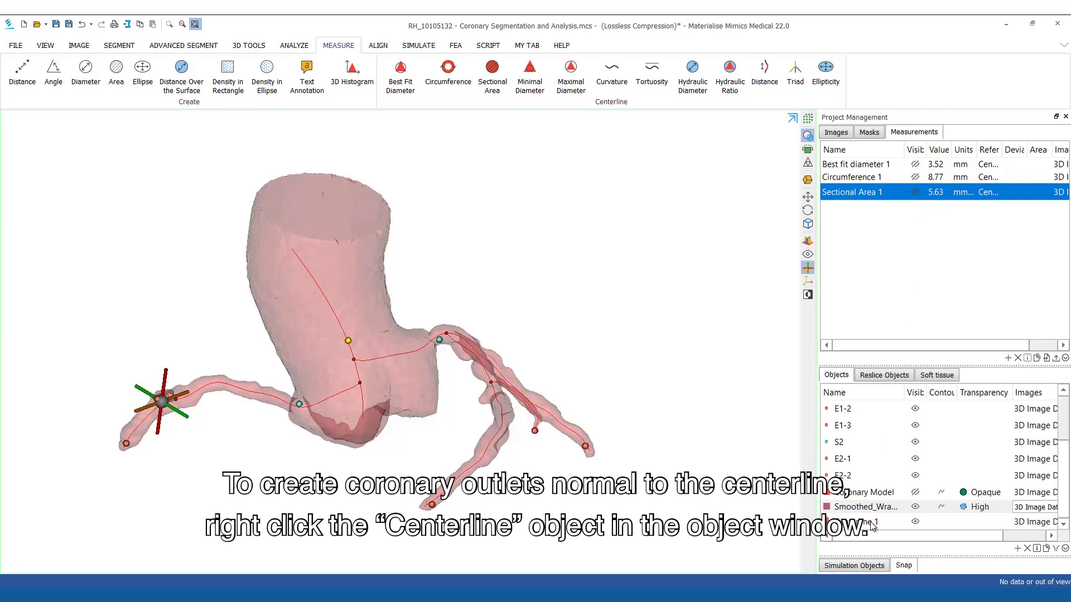
right_click(872, 527)
click(899, 483)
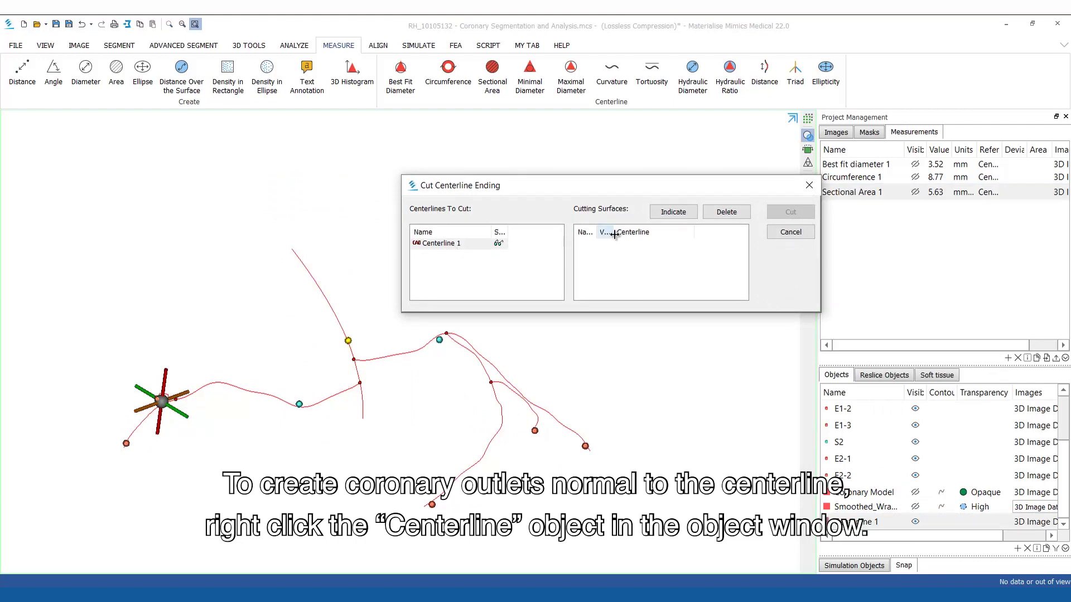
click(660, 212)
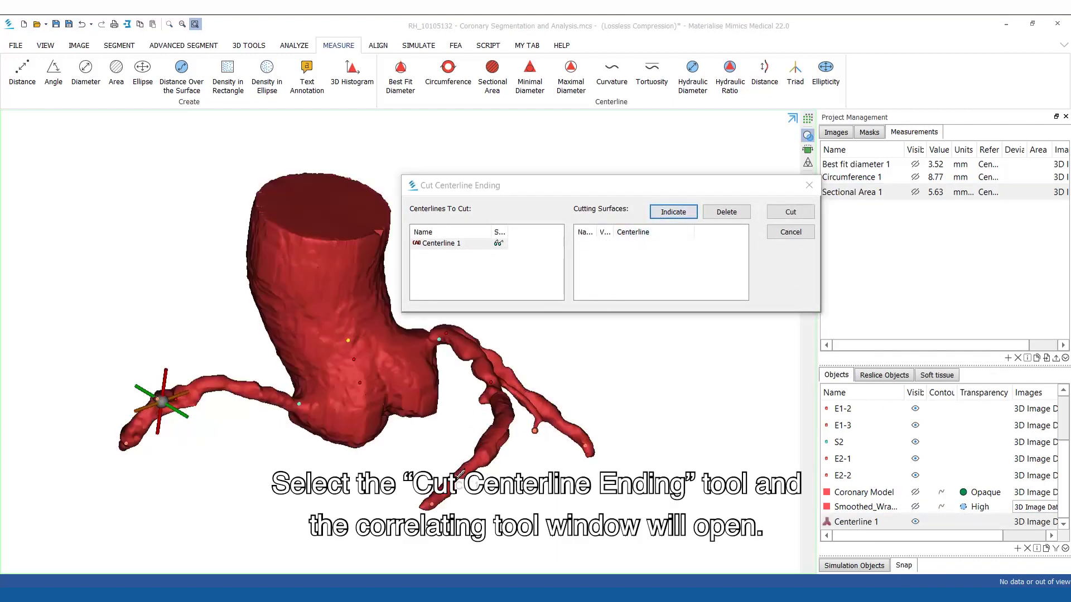
click(459, 480)
click(673, 212)
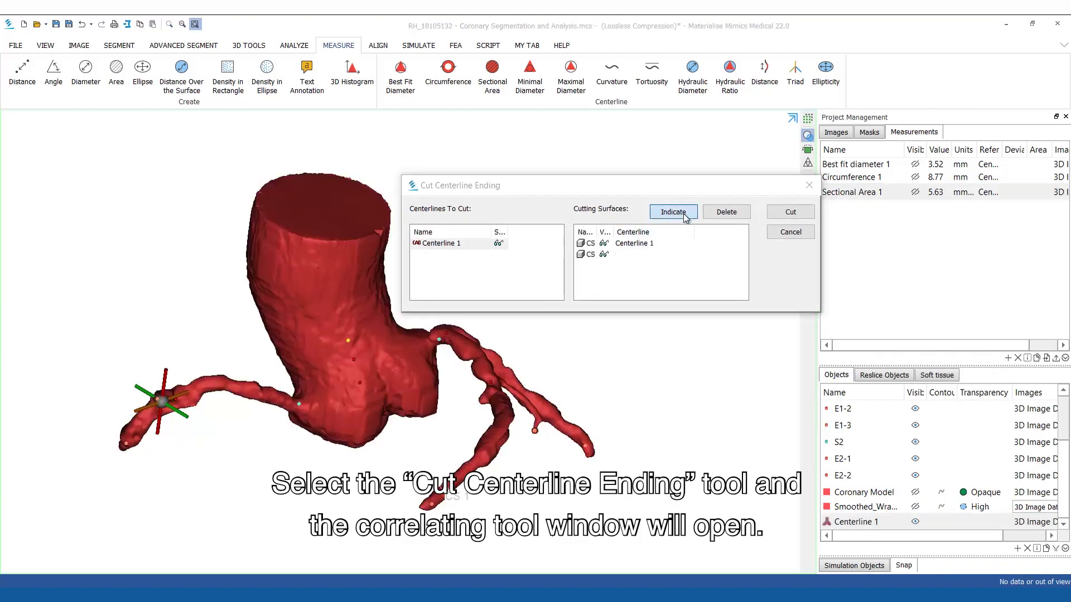
click(583, 432)
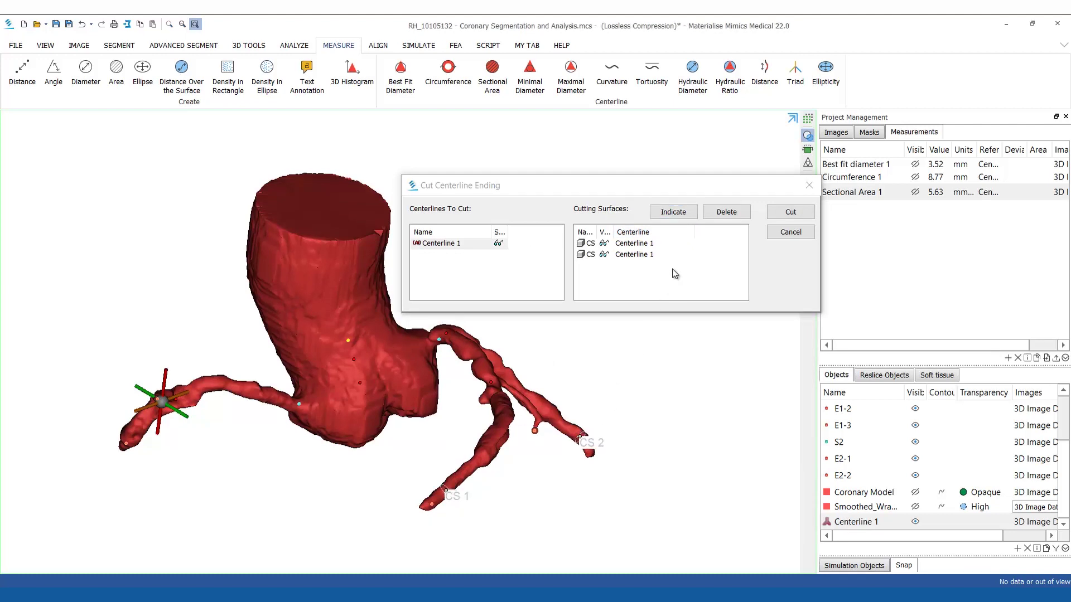
click(673, 211)
click(539, 426)
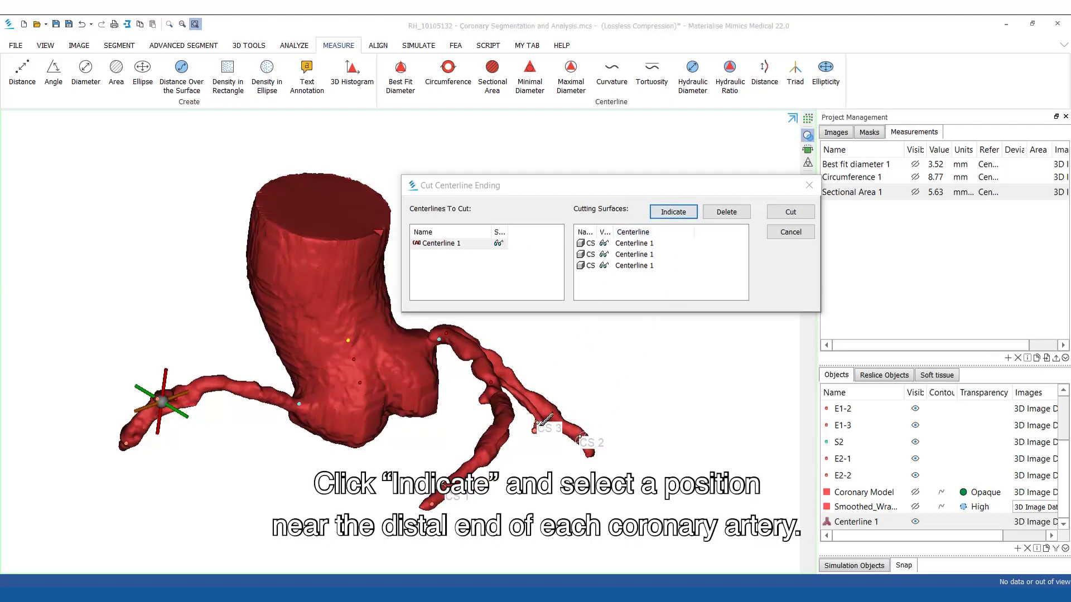
click(540, 424)
- Indicate cutting surfaces near both distal ends of the other coronary vessel and cut the centerline endings
right_drag(342, 392, 414, 465)
click(679, 214)
click(144, 446)
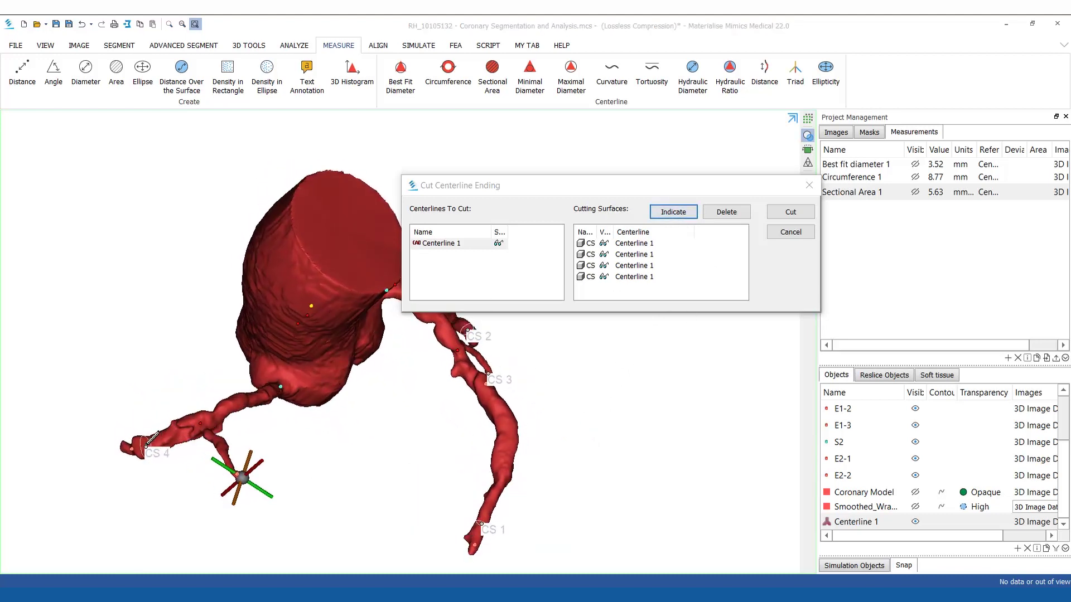
click(688, 222)
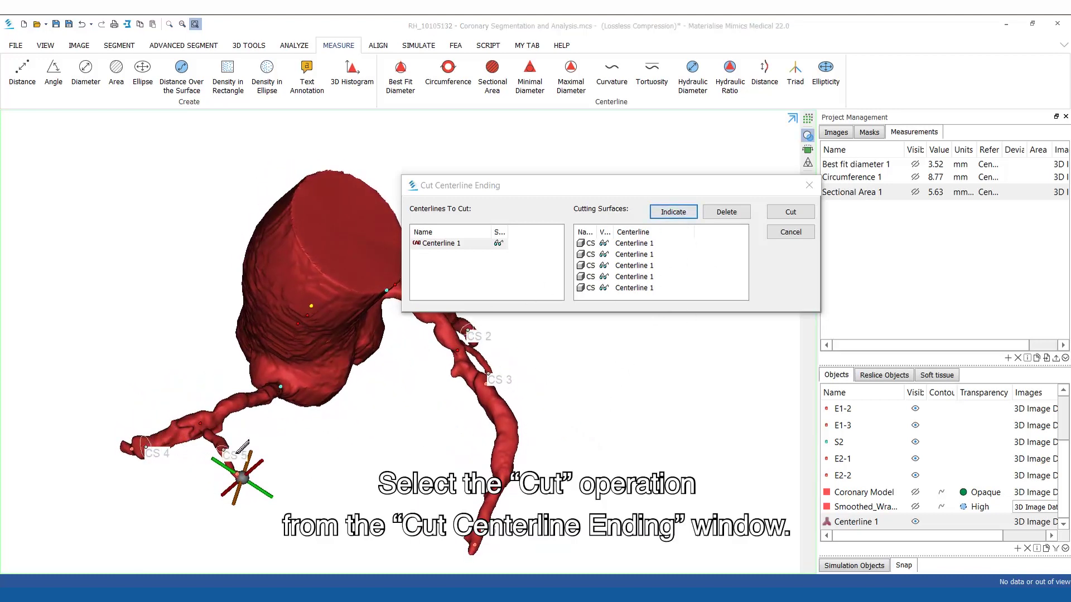
click(226, 453)
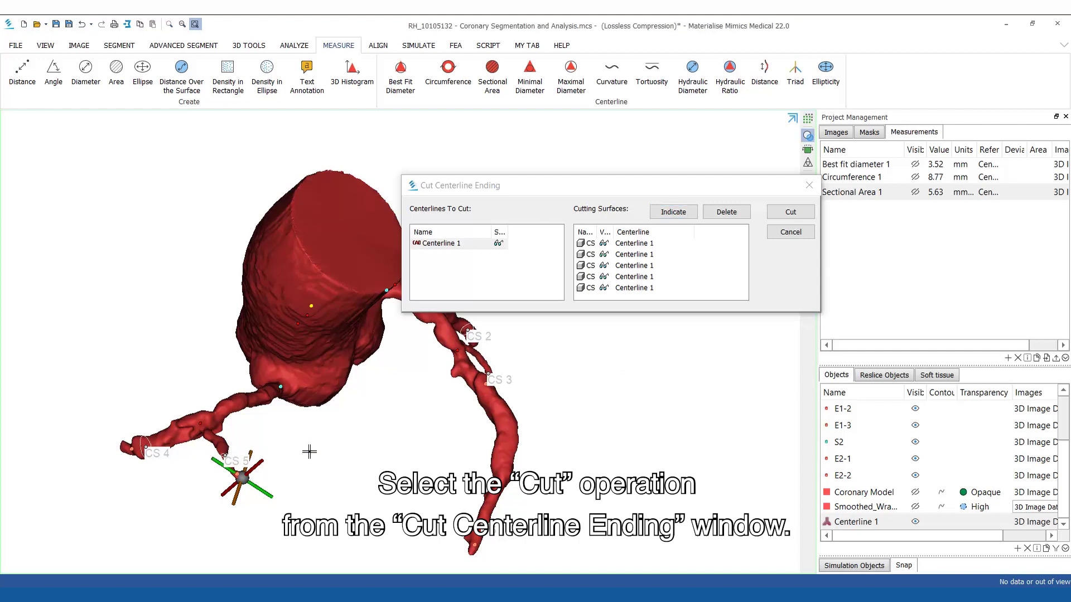
click(791, 216)
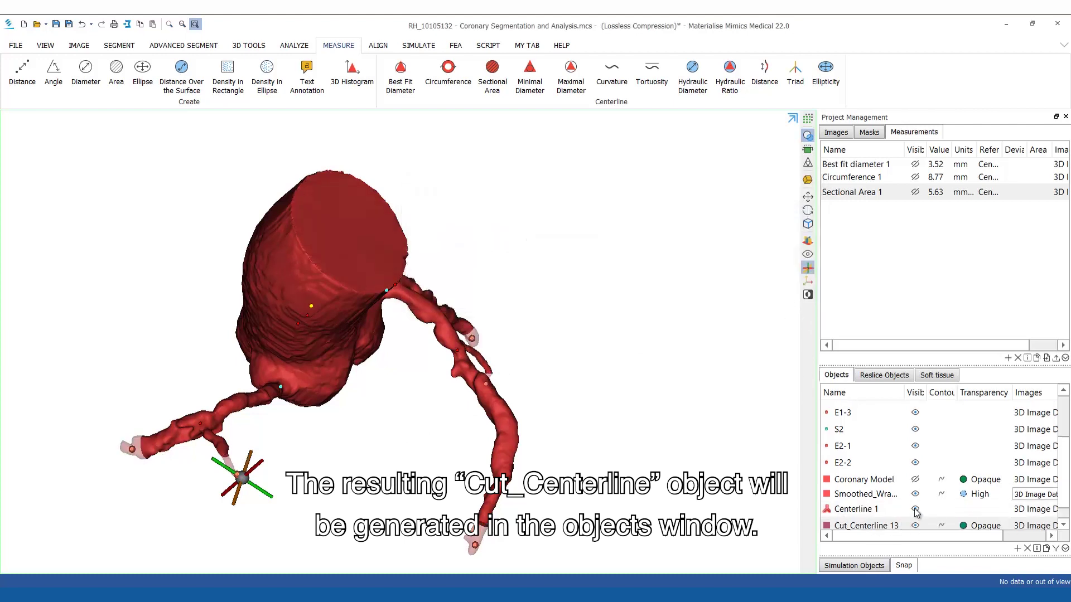
- Hide Centerline 1 and the smoothed wrapped part, leaving the cut model on display
click(915, 509)
click(916, 494)
right_drag(658, 457, 590, 387)
scroll(888, 441, up, 2)
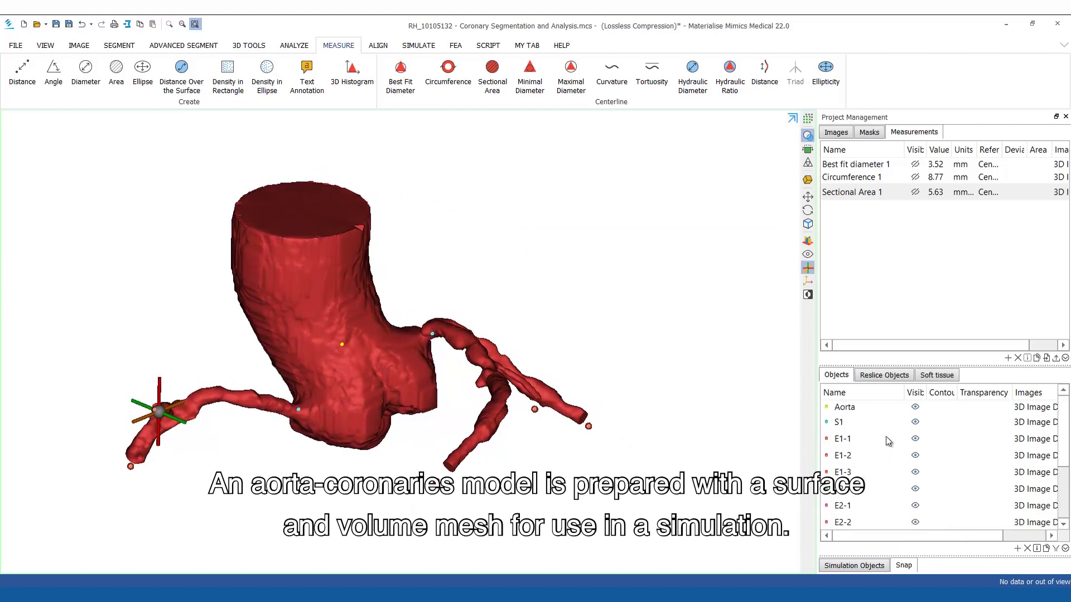
- Hide all the landmark points from Aorta through E2-2 so only the cut coronary model is displayed
click(887, 413)
scroll(903, 453, down, 2)
shift+click(898, 458)
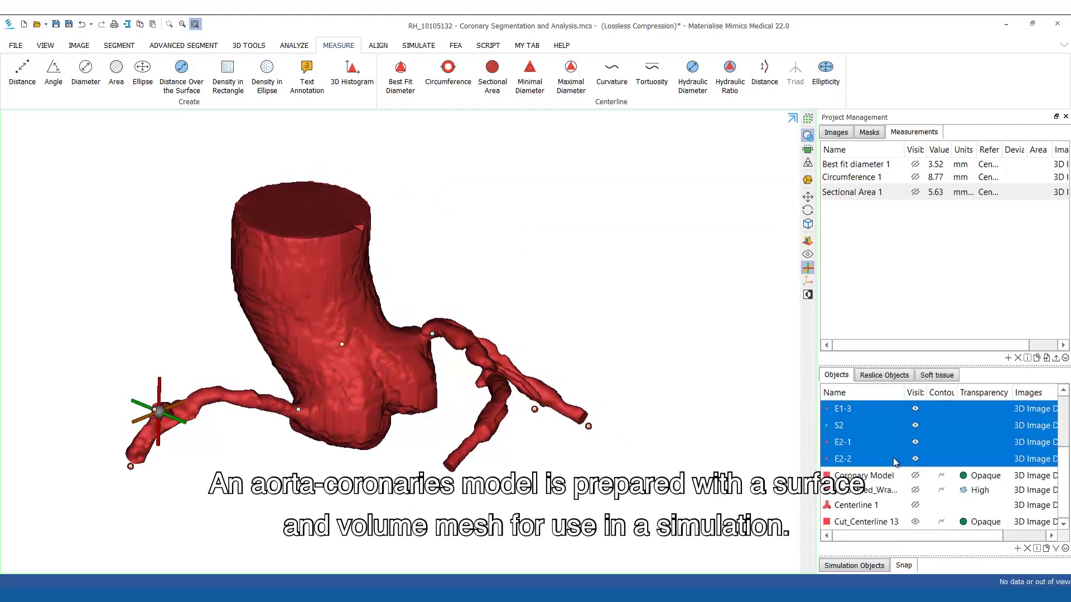
click(915, 461)
mouse_move(633, 462)
right_down()
mouse_move(682, 452)
mouse_move(621, 454)
mouse_move(617, 505)
mouse_move(628, 494)
mouse_move(621, 399)
mouse_move(642, 444)
right_up()
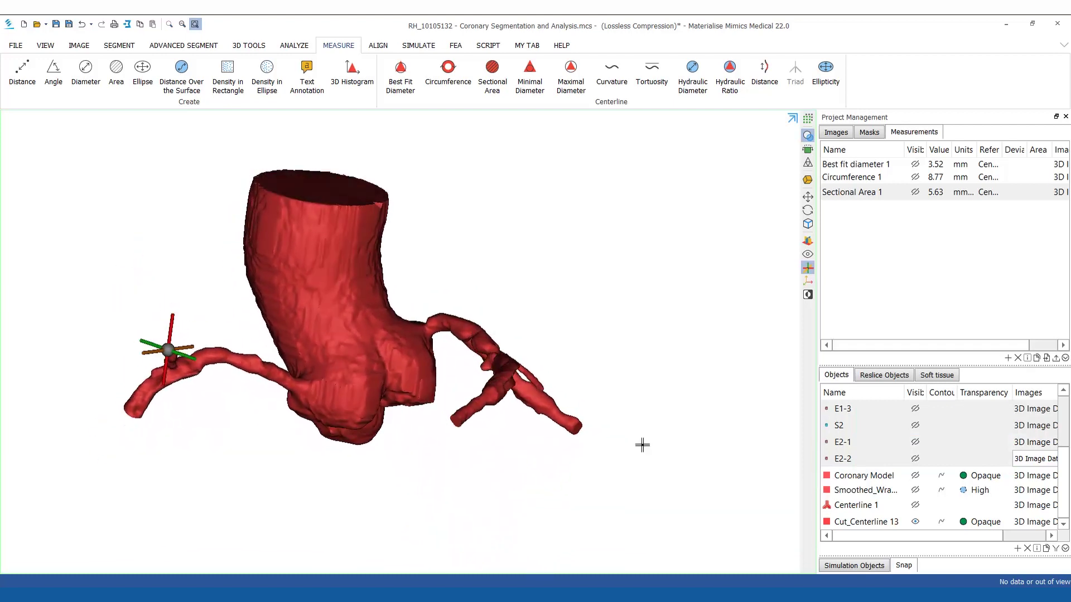
- Export the Cut_Centerline 13 part to 3-matic
click(16, 45)
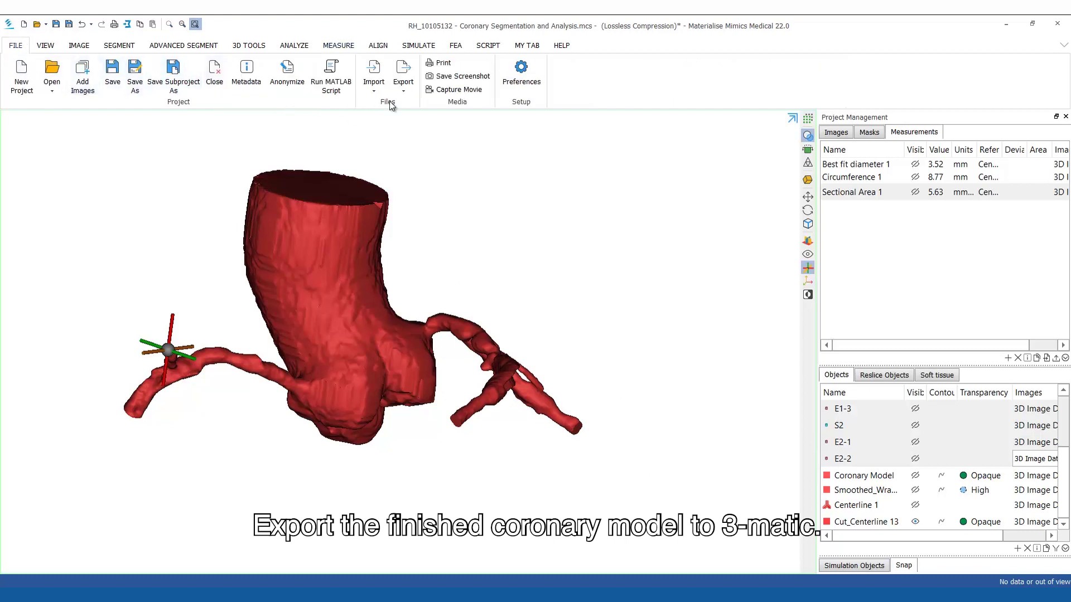
click(403, 81)
click(416, 106)
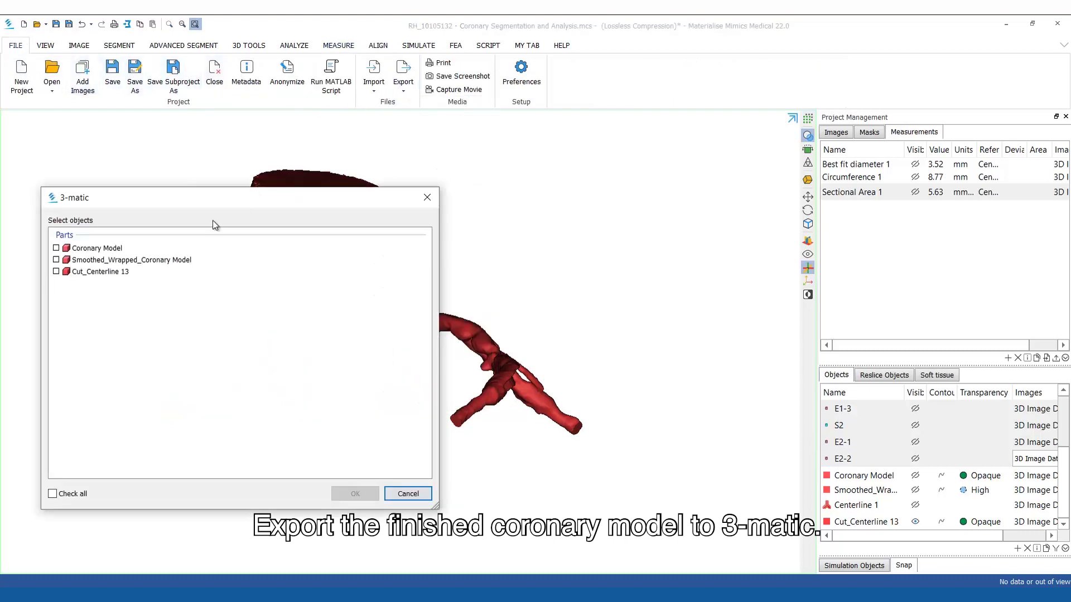
click(113, 273)
click(355, 494)
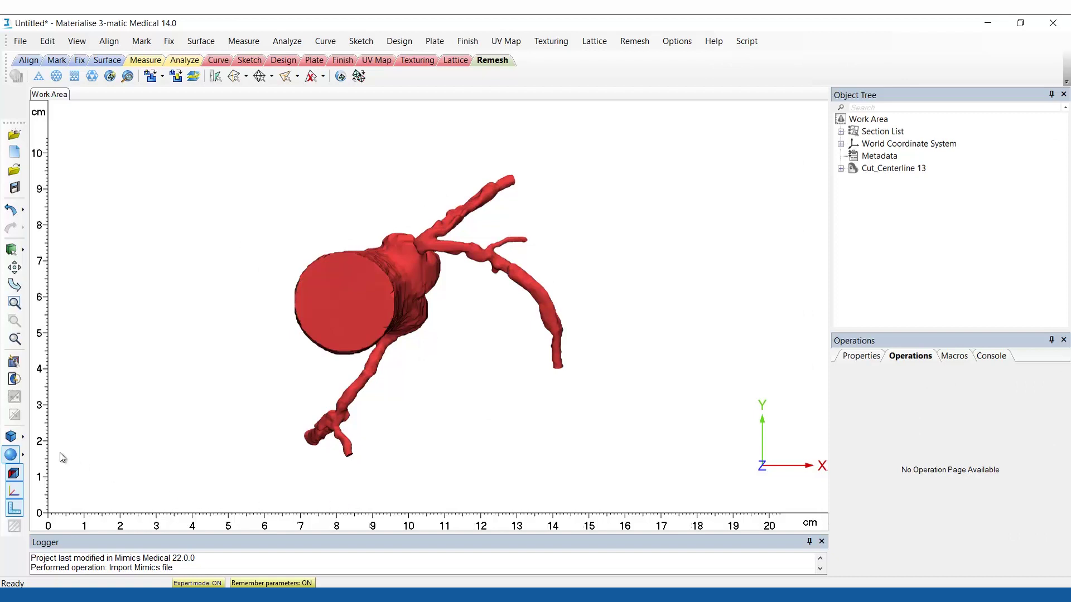
- Show the imported part from the front and rename Cut_Centerline 13 to Coronary Model
click(25, 440)
click(83, 515)
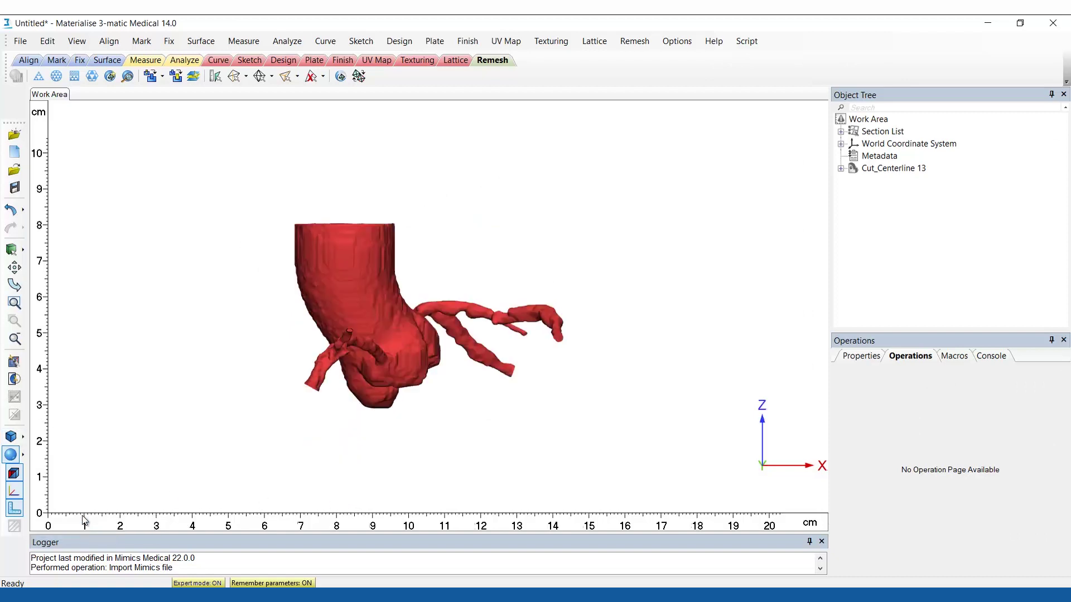
click(902, 169)
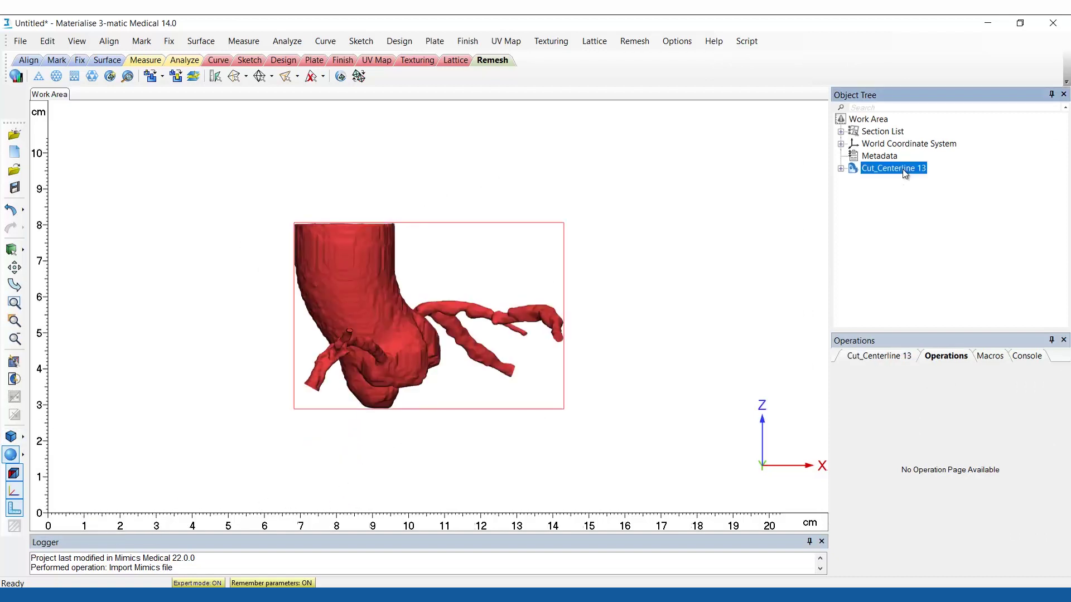
click(902, 169)
text(Coronary Model)
key(Return)
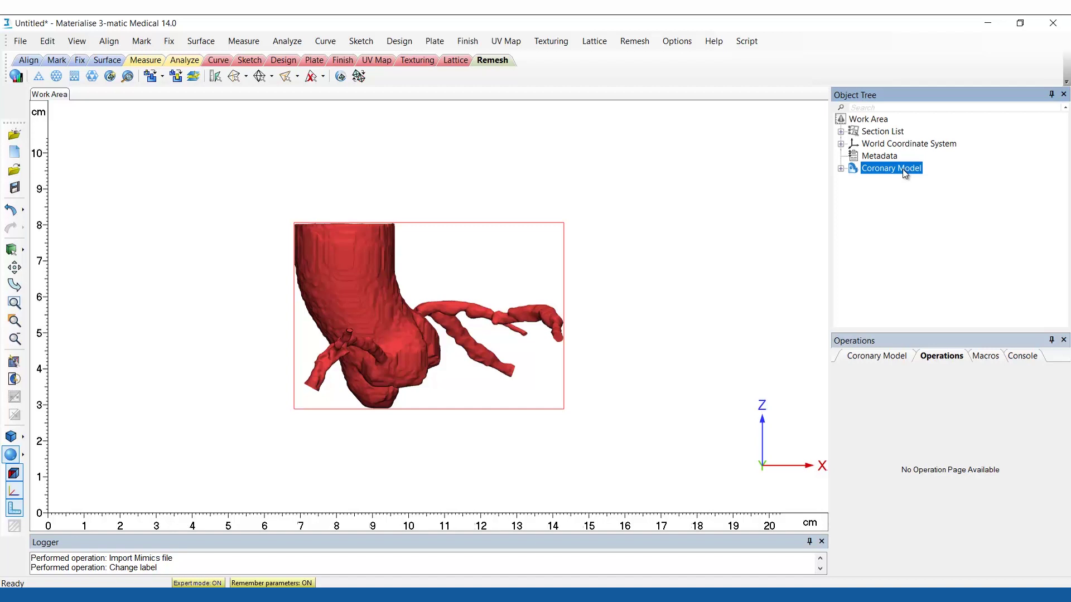
- Repair Coronary Model with the Fix Wizard by following its diagnostic advice, and close the wizard
click(169, 40)
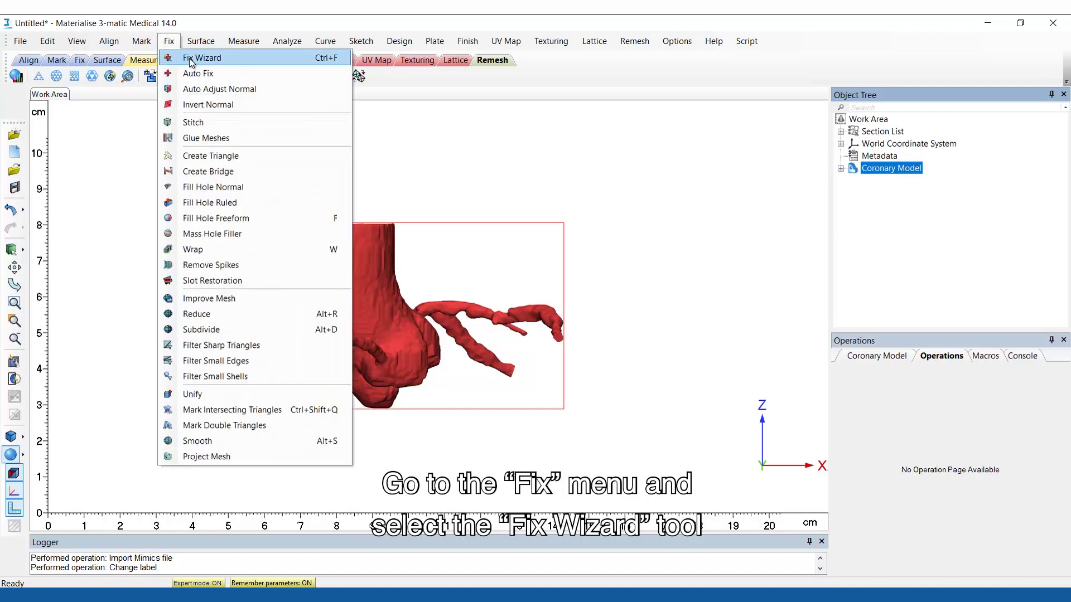
click(190, 58)
drag(524, 172, 291, 174)
middle_drag(536, 320, 763, 310)
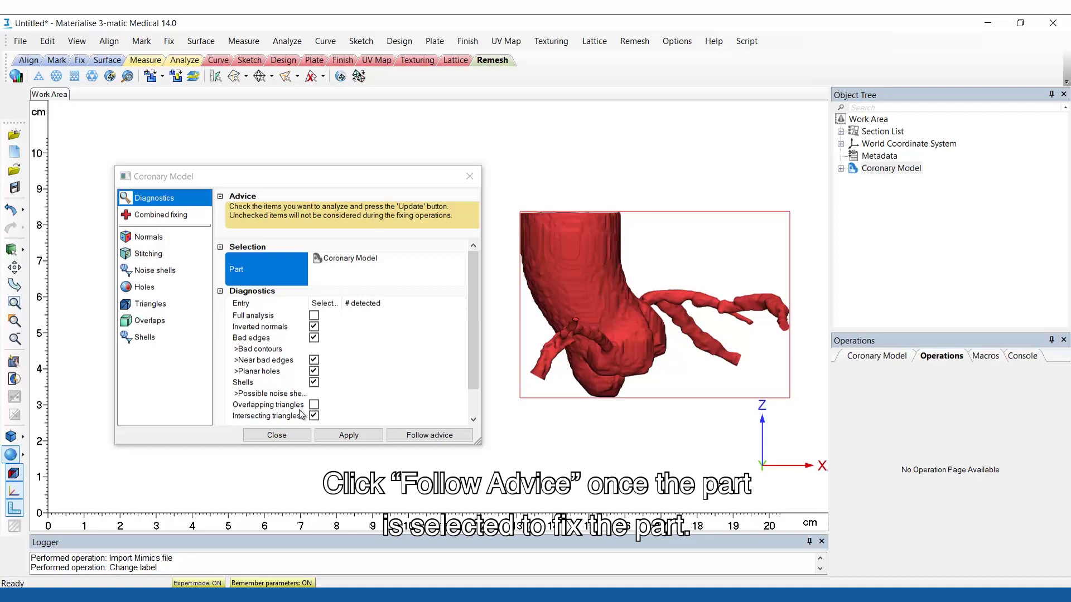
click(427, 437)
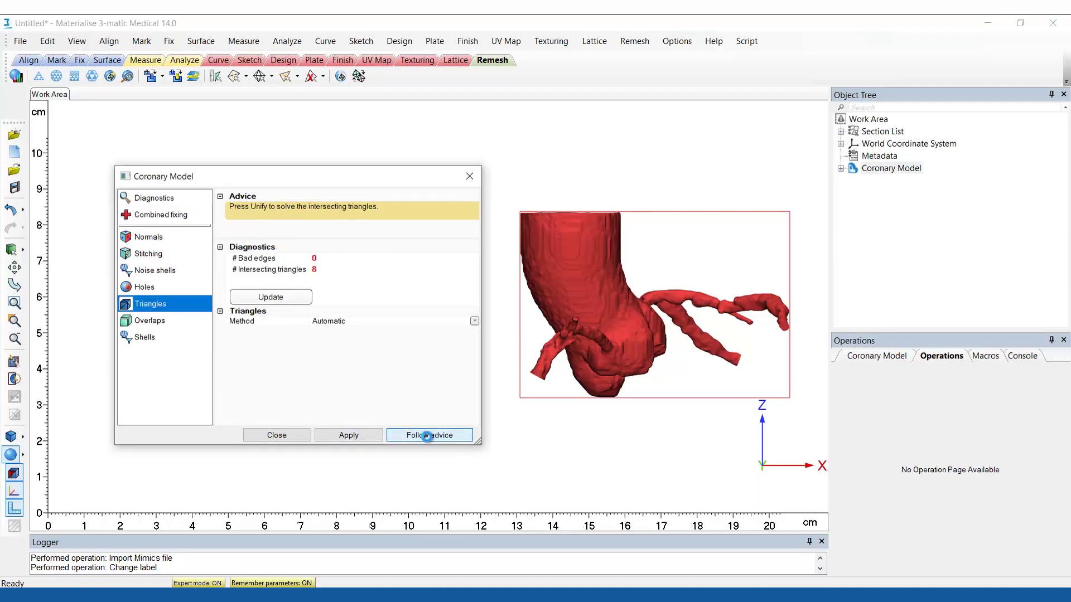
click(427, 437)
click(427, 437)
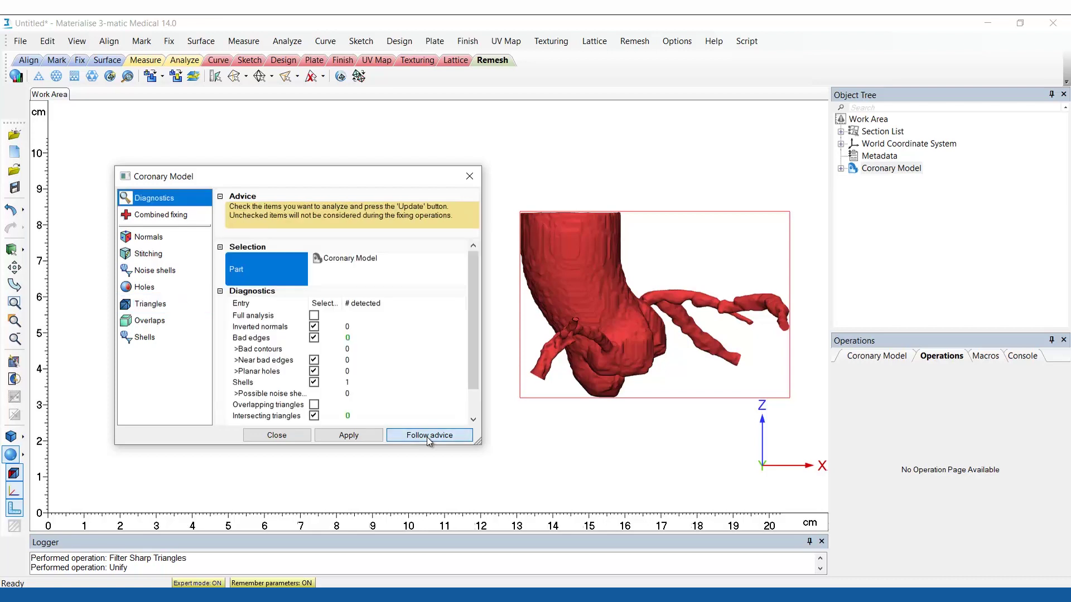
click(427, 437)
click(305, 435)
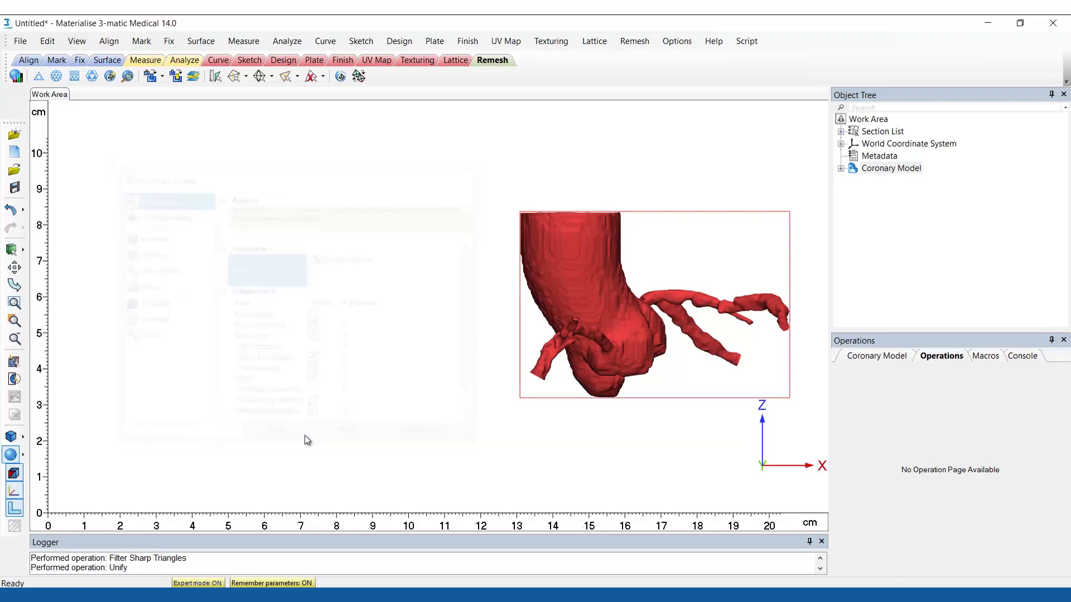
- Mark the triangles across the aortic valve surface using Wave Brush Mark with a brush diameter of 10
middle_drag(642, 336, 414, 328)
scroll(395, 319, up, 3)
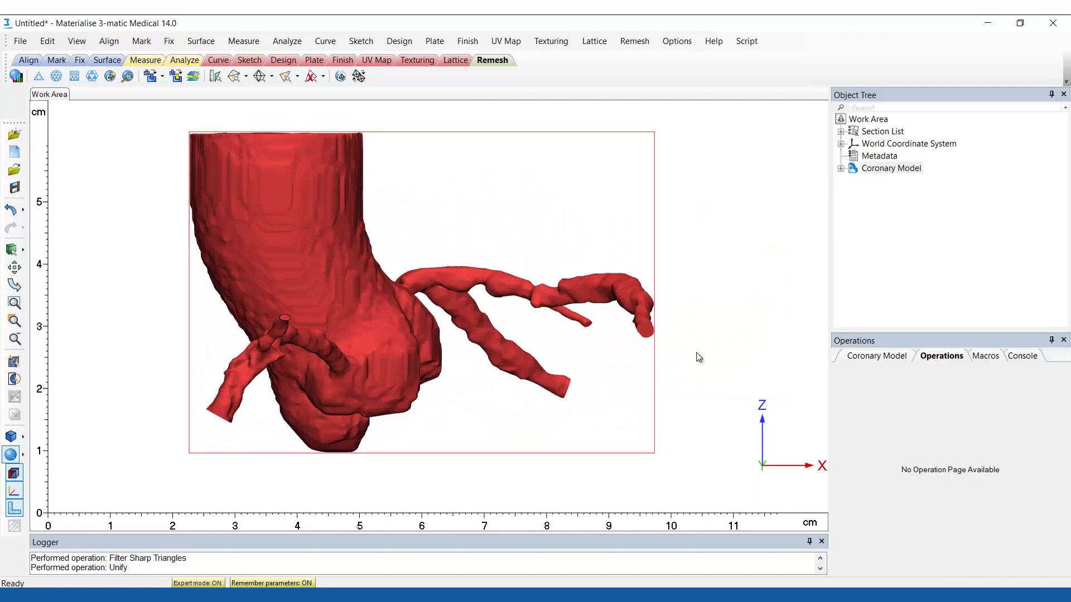
click(146, 42)
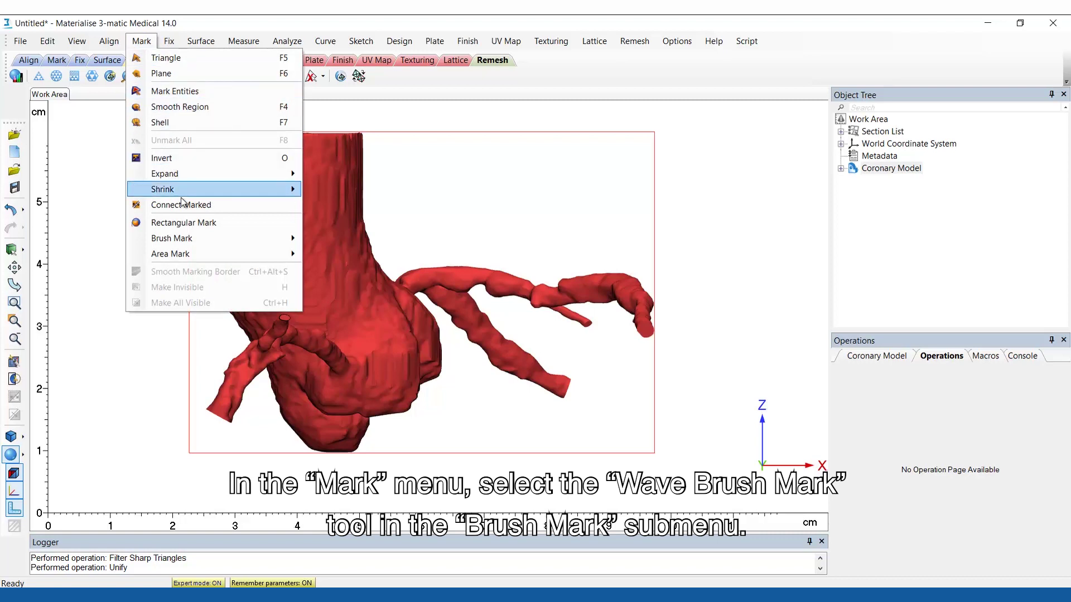
mouse_move(251, 240)
click(349, 244)
mouse_move(368, 282)
right_down()
mouse_move(390, 335)
mouse_move(306, 225)
mouse_move(414, 422)
right_up()
middle_drag(413, 422, 394, 334)
scroll(398, 338, up, 4)
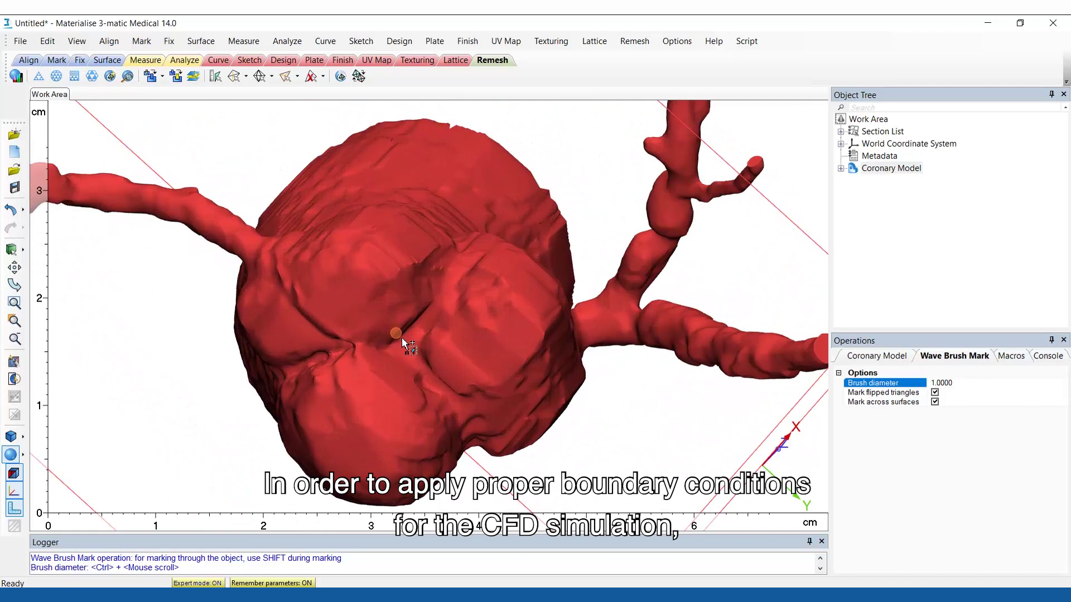
right_drag(404, 340, 421, 330)
middle_drag(419, 332, 423, 312)
right_drag(423, 312, 426, 316)
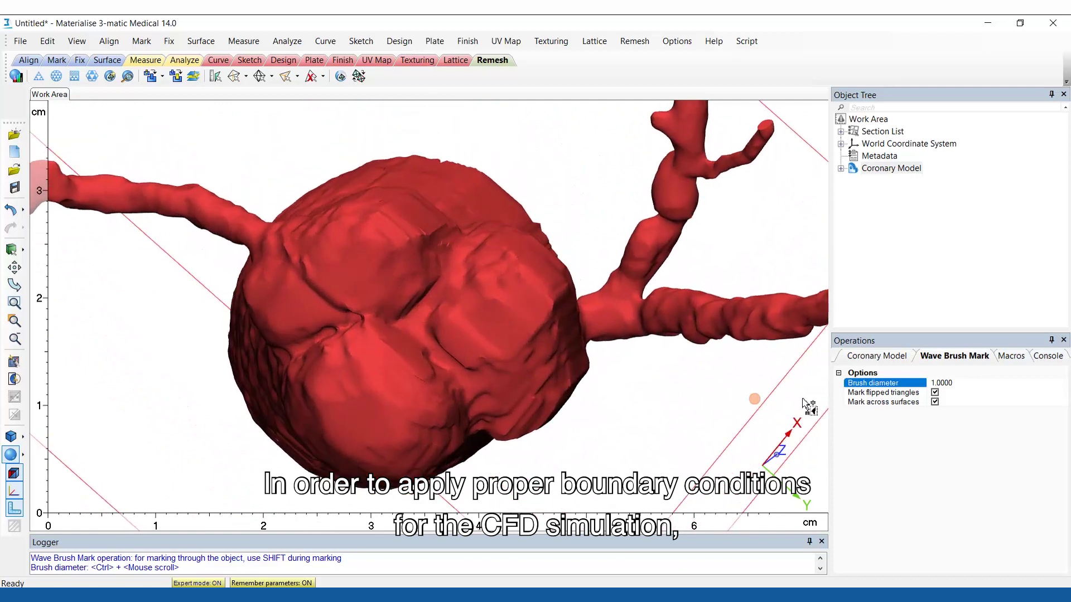
click(949, 383)
text(10)
key(Return)
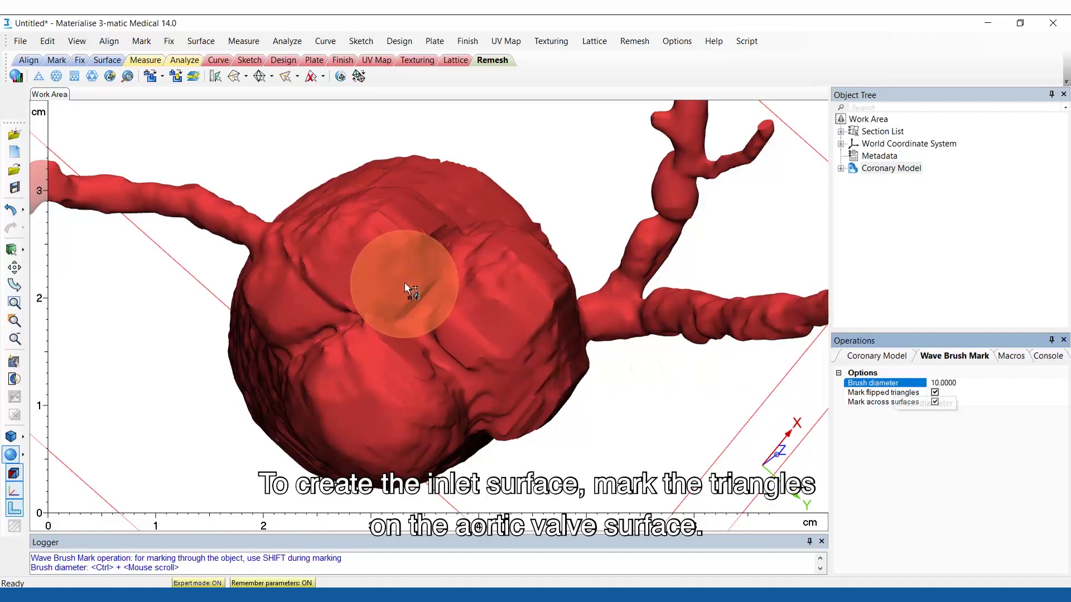
mouse_move(337, 274)
mouse_down()
mouse_move(370, 371)
mouse_move(497, 341)
mouse_move(477, 296)
mouse_move(441, 296)
mouse_up()
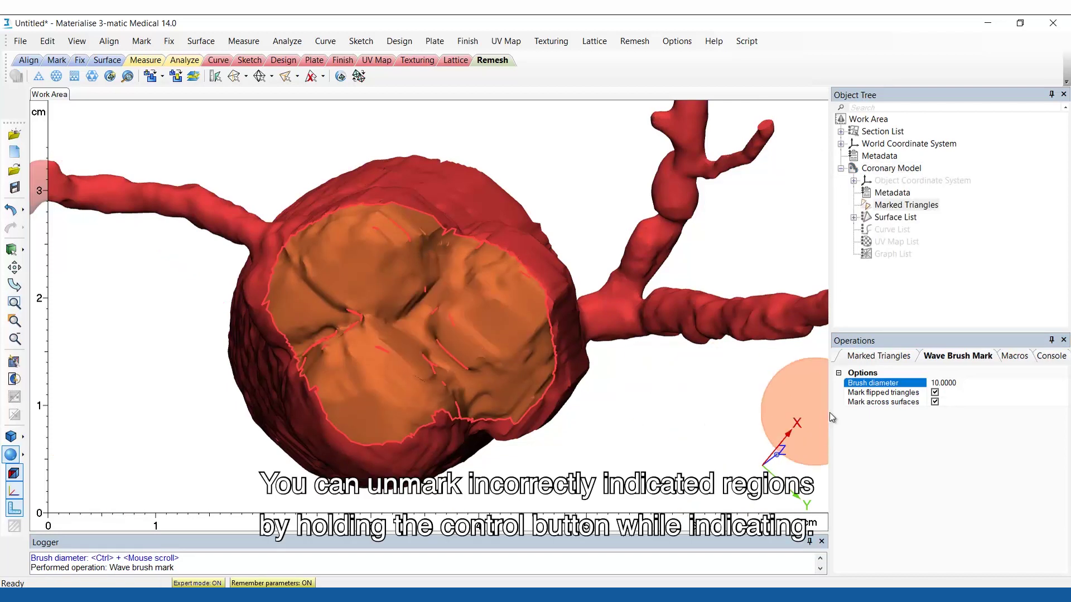
- Set the wave brush diameter to 1 and mark the missed triangles in the valve leaflet folds
click(946, 383)
text(1)
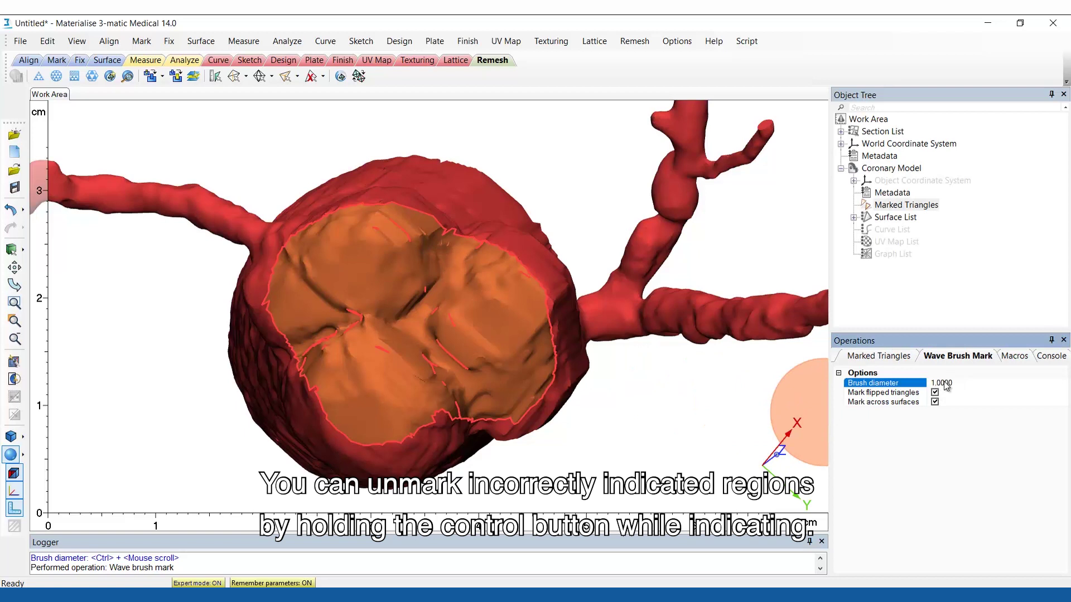
scroll(440, 379, up, 5)
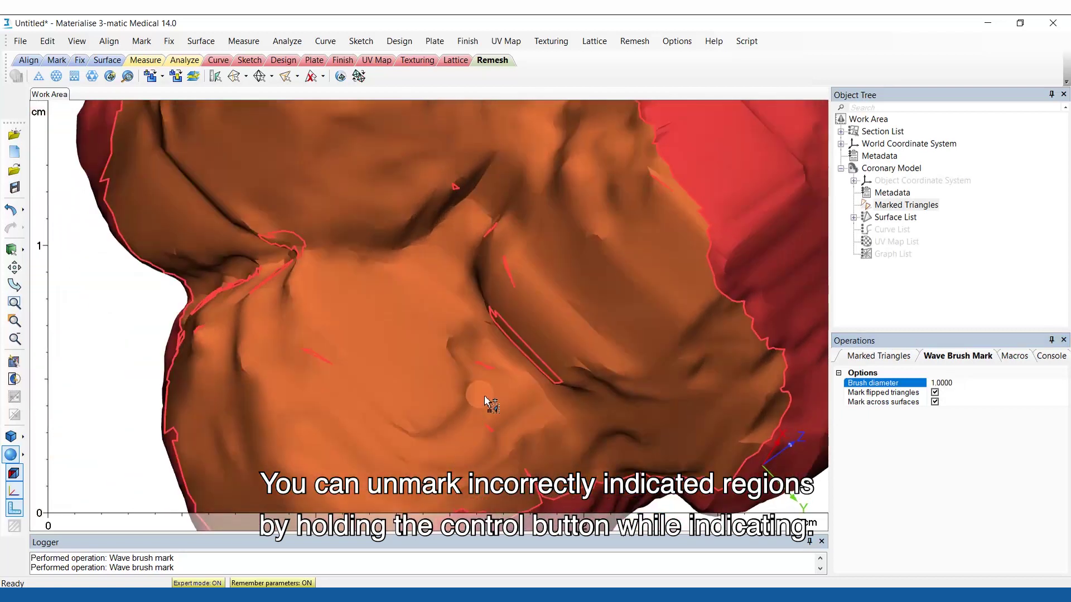
right_drag(371, 381, 282, 362)
right_drag(315, 394, 307, 310)
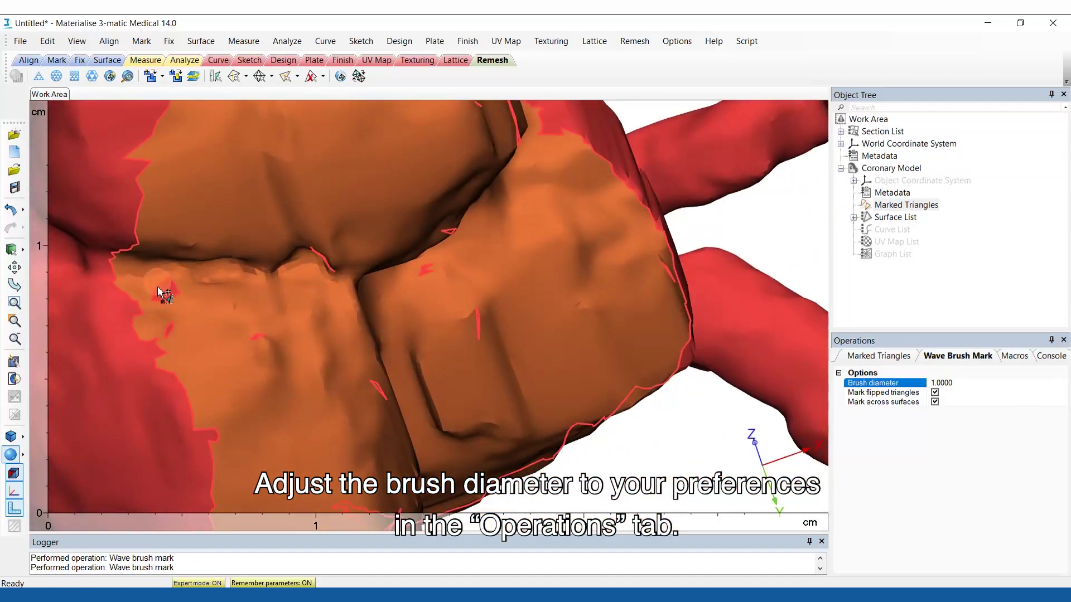
mouse_move(401, 295)
right_down()
mouse_move(342, 318)
mouse_move(264, 224)
mouse_move(276, 382)
mouse_move(411, 279)
mouse_move(476, 303)
mouse_move(451, 317)
mouse_move(471, 244)
mouse_move(500, 232)
mouse_move(533, 339)
mouse_move(420, 203)
mouse_move(483, 205)
mouse_move(394, 193)
right_up()
scroll(483, 179, up, 8)
click(394, 193)
scroll(246, 400, down, 5)
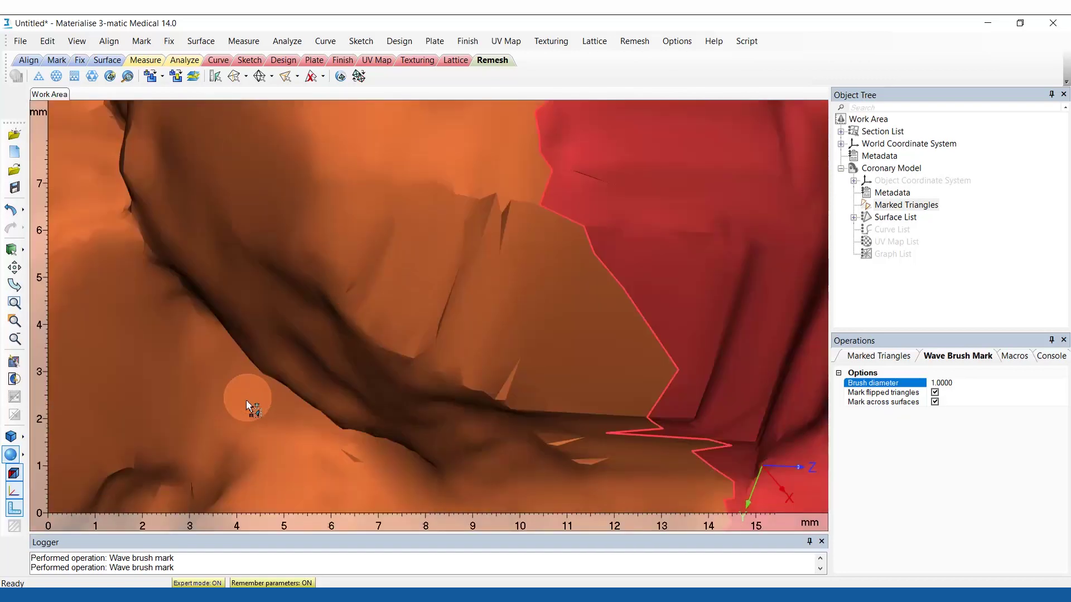
- Touch up the remaining unmarked slivers inside the aortic valve region and check its marked border all around
scroll(246, 400, up, 4)
right_drag(303, 221, 133, 269)
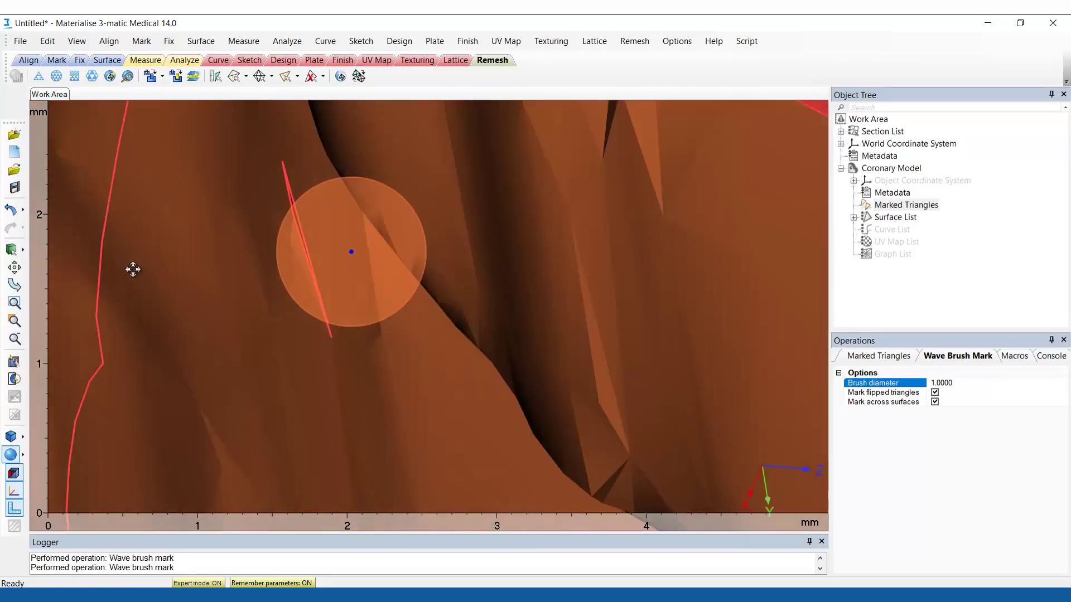
scroll(343, 317, down, 6)
right_drag(354, 335, 484, 324)
scroll(480, 321, down, 4)
scroll(335, 265, up, 5)
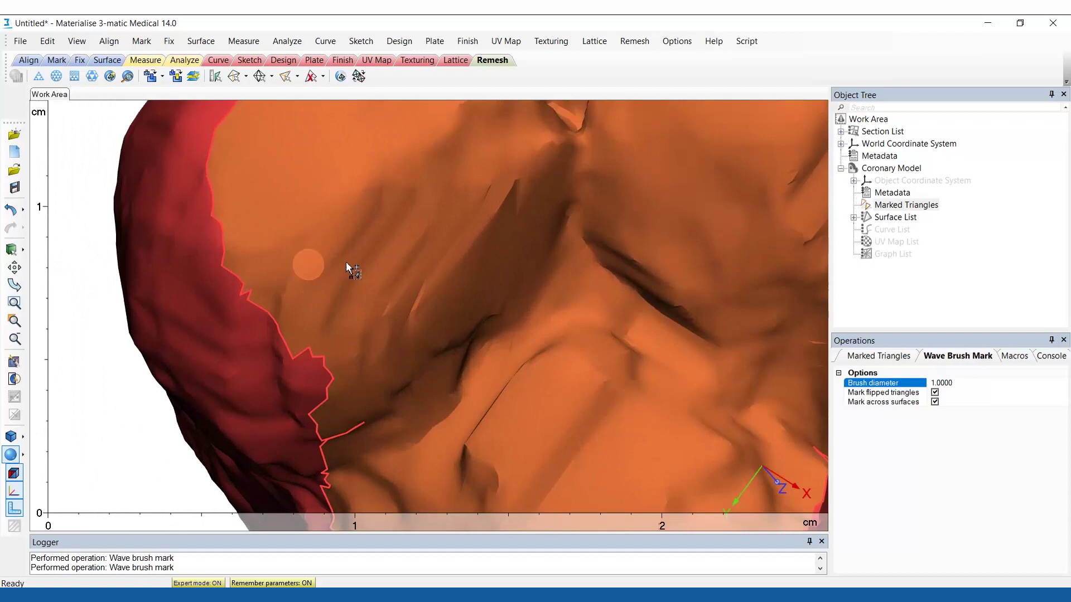
drag(213, 177, 278, 394)
scroll(411, 352, down, 6)
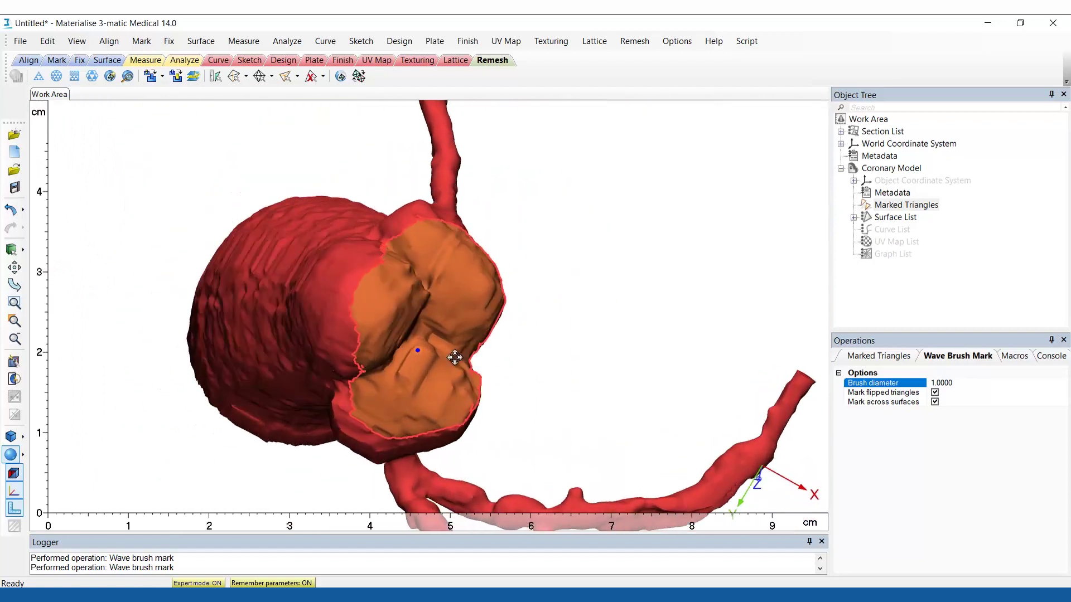
scroll(382, 328, up, 5)
scroll(482, 349, down, 5)
scroll(482, 349, up, 8)
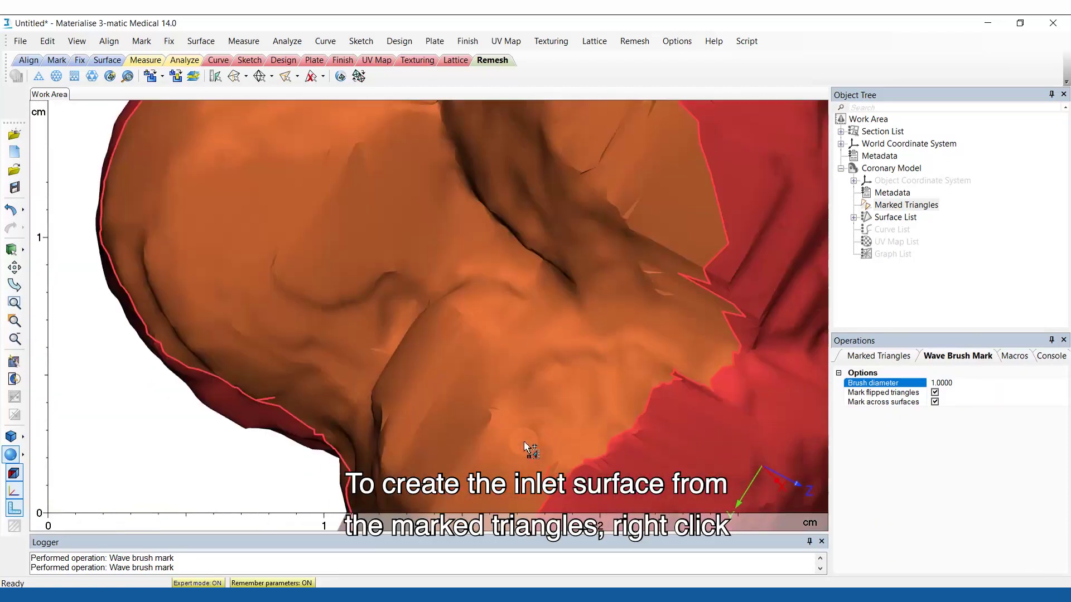
scroll(483, 299, down, 8)
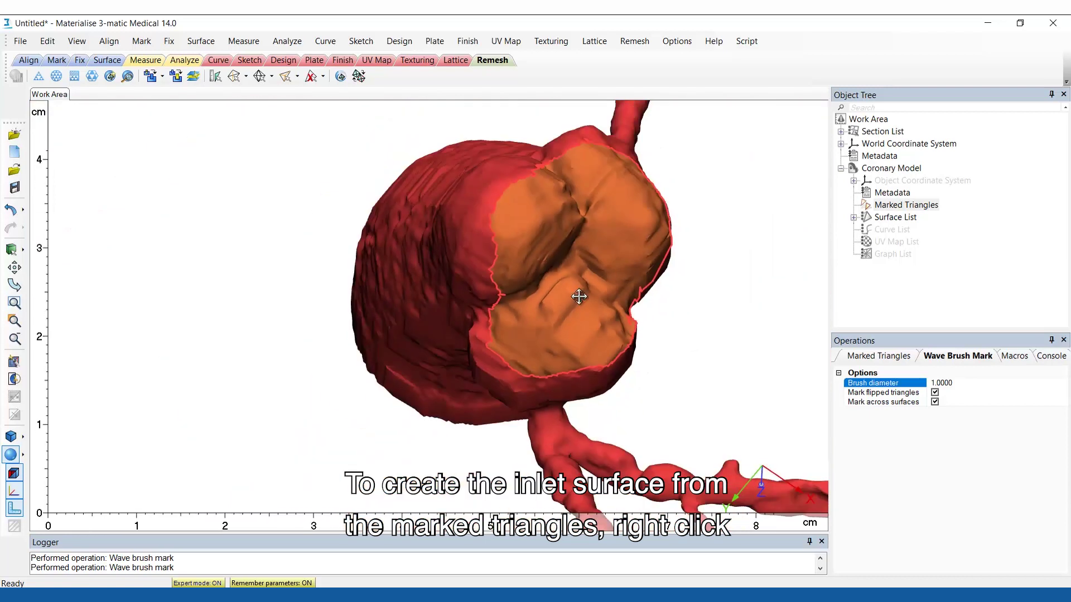
right_drag(578, 296, 389, 324)
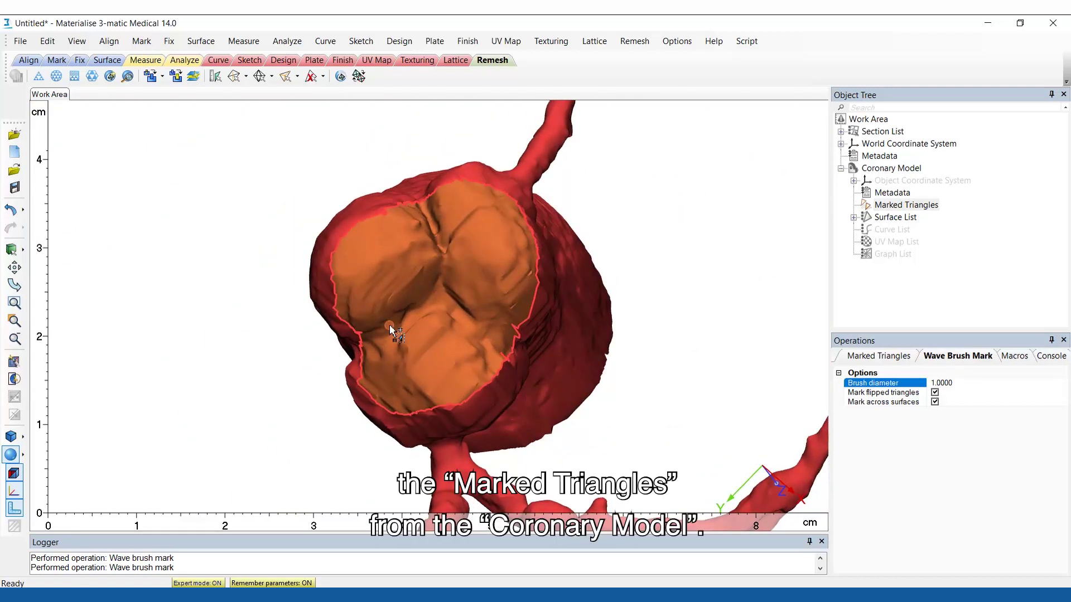
- Separate the marked valve triangles of Coronary Model into a new surface
right_click(883, 204)
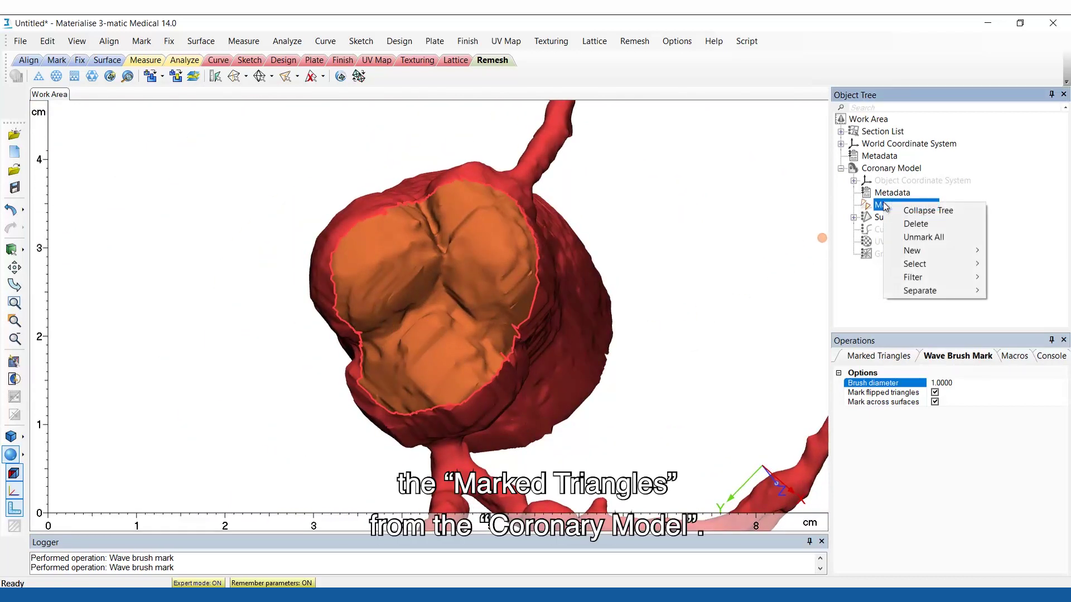
mouse_move(921, 291)
mouse_move(837, 290)
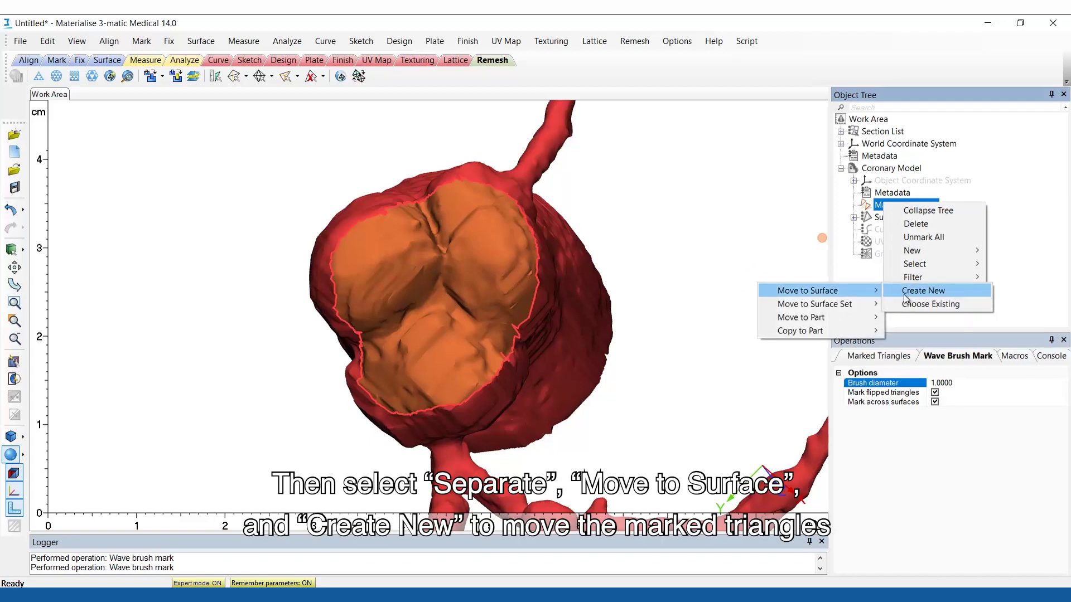
click(926, 289)
- Rename the newly separated aortic valve surface as inlet_aorta in the model's surface list
click(853, 206)
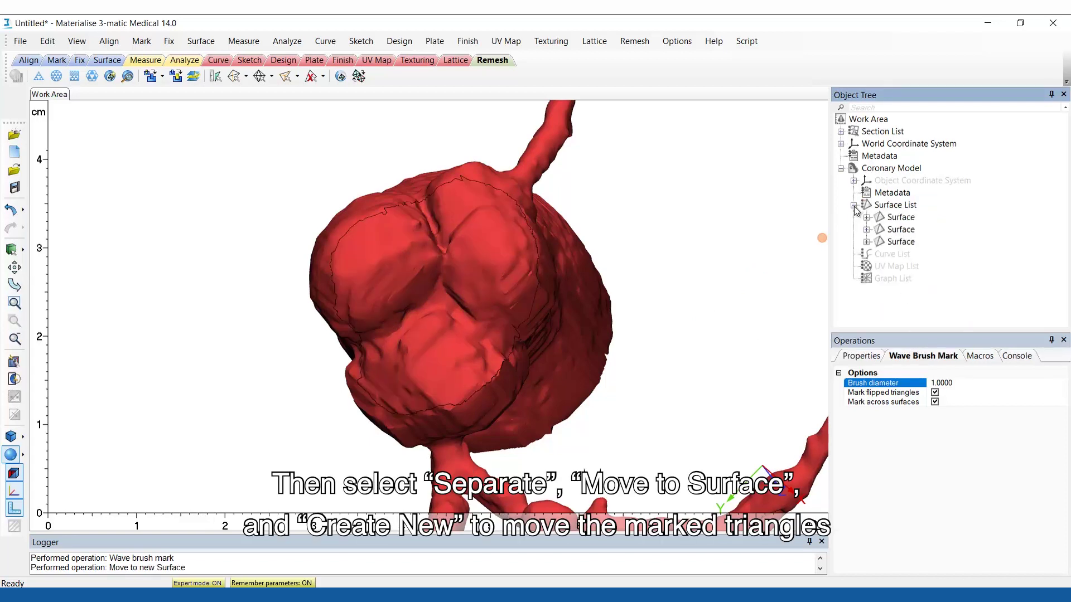
click(893, 217)
click(898, 231)
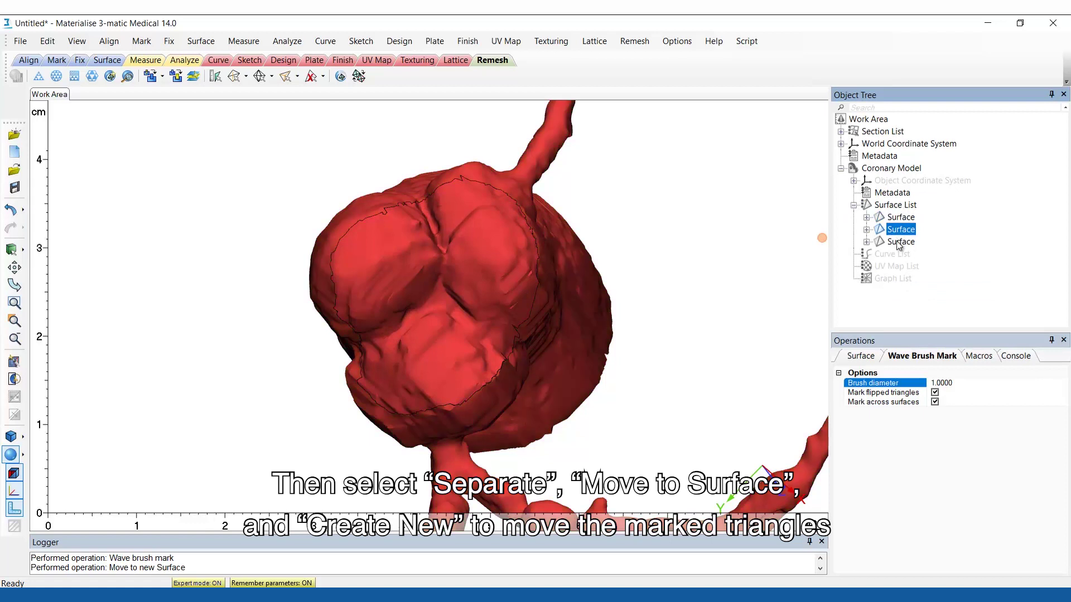
click(900, 243)
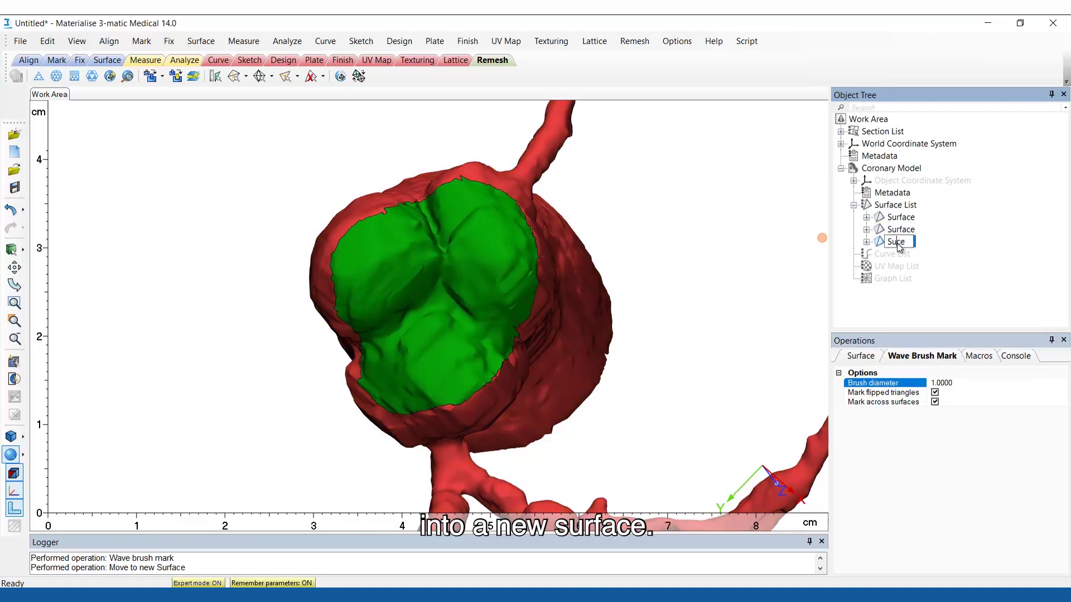
key(BackSpace)
key(BackSpace)
text(in)
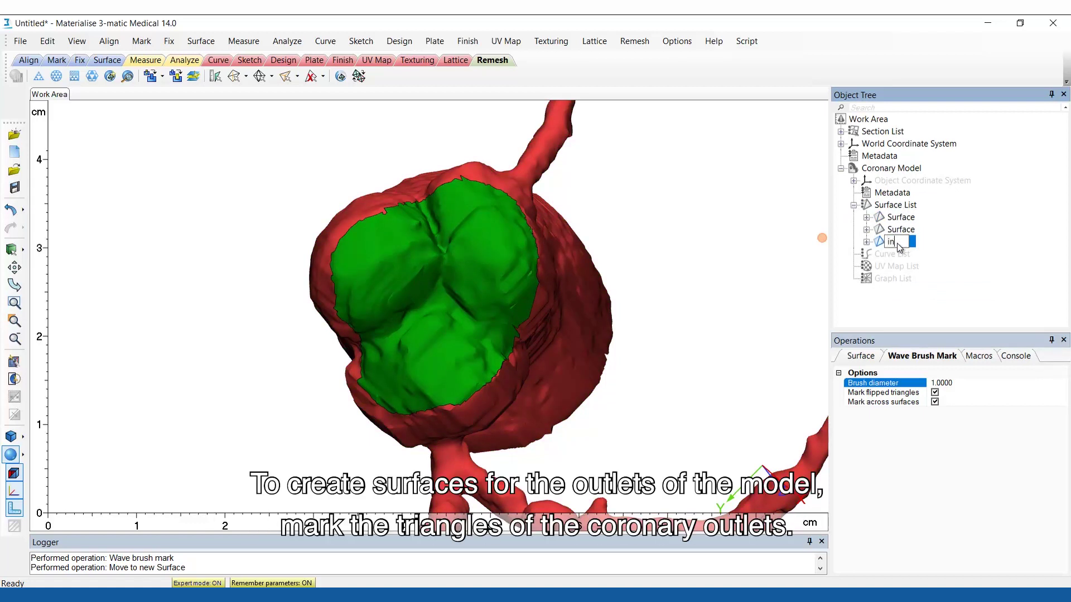
text(let_aorta)
key(Return)
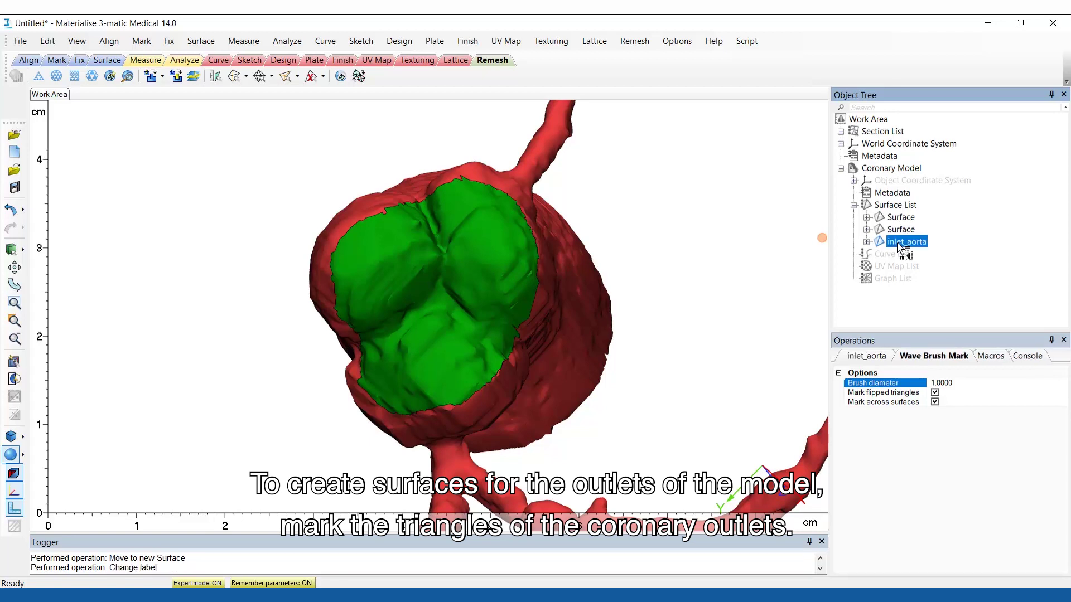
- Mark the flat end face of the first left coronary outlet using the Smooth Region marking tool
click(141, 40)
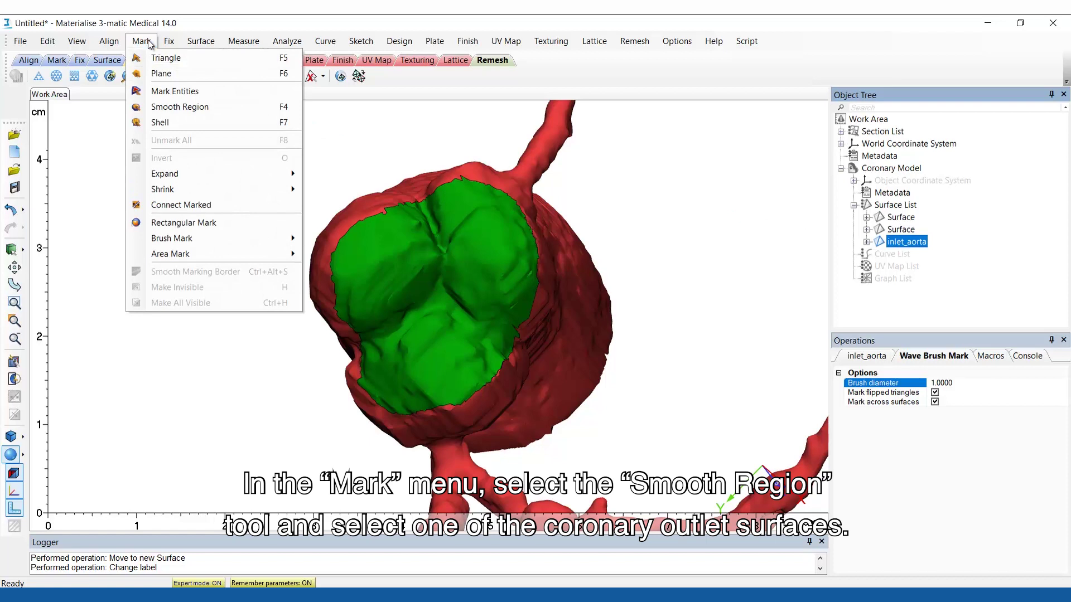
click(170, 107)
scroll(497, 296, down, 3)
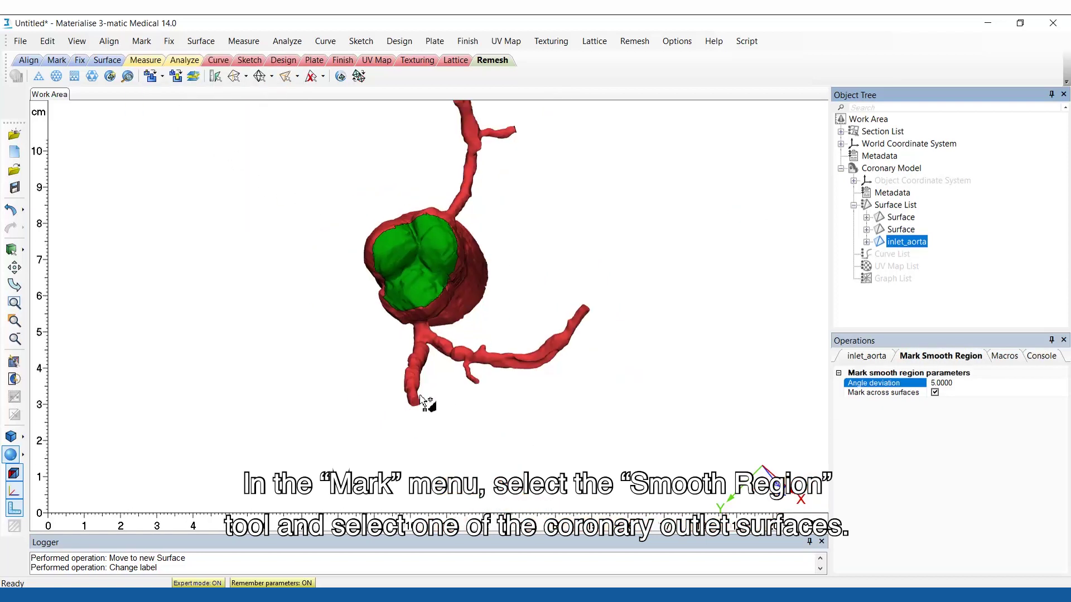
right_drag(425, 402, 412, 367)
scroll(412, 368, up, 5)
click(402, 335)
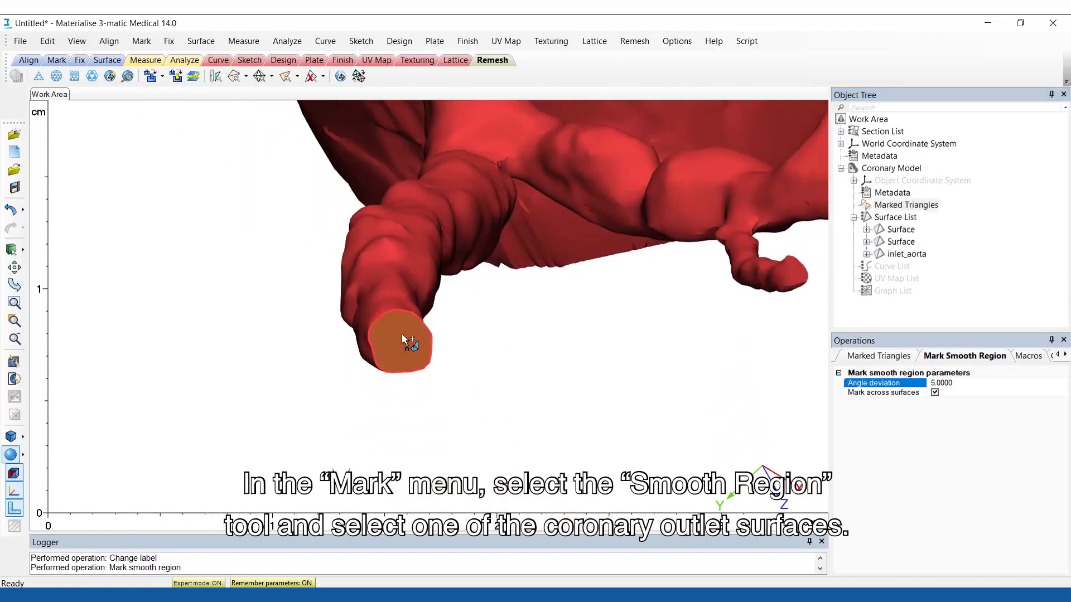
- Separate the marked end-face triangles into a new surface and name it outlet_LCA1
scroll(403, 334, down, 6)
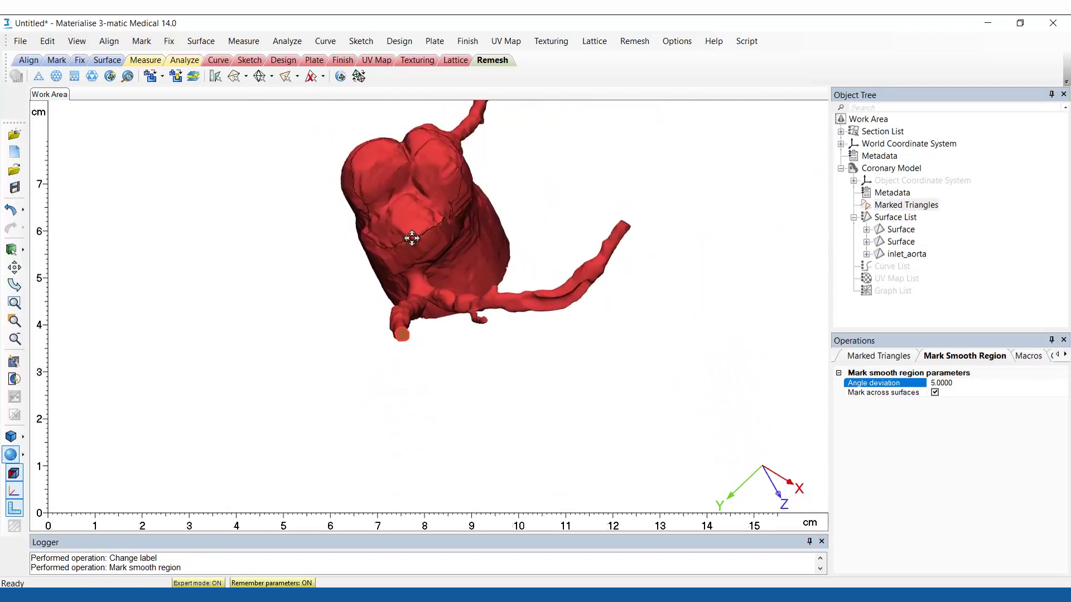
right_drag(411, 239, 779, 280)
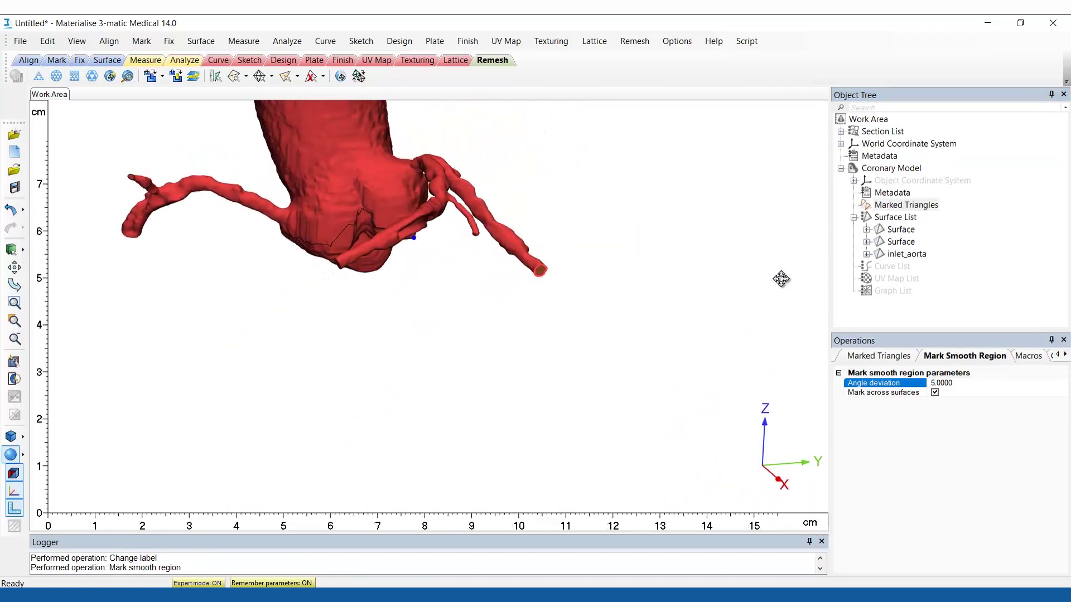
scroll(544, 273, up, 3)
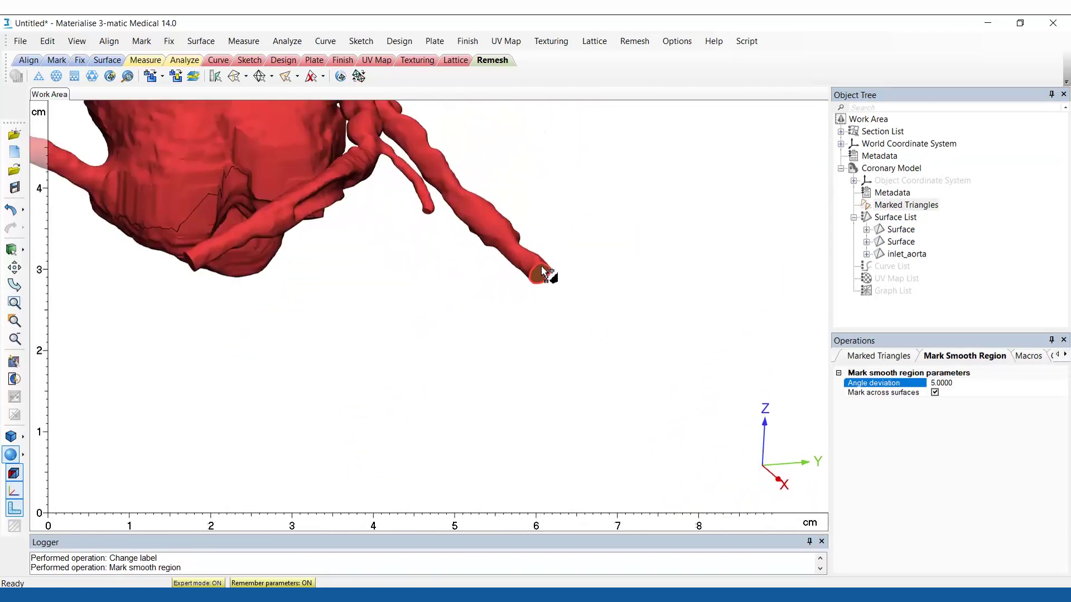
right_click(906, 207)
mouse_move(942, 297)
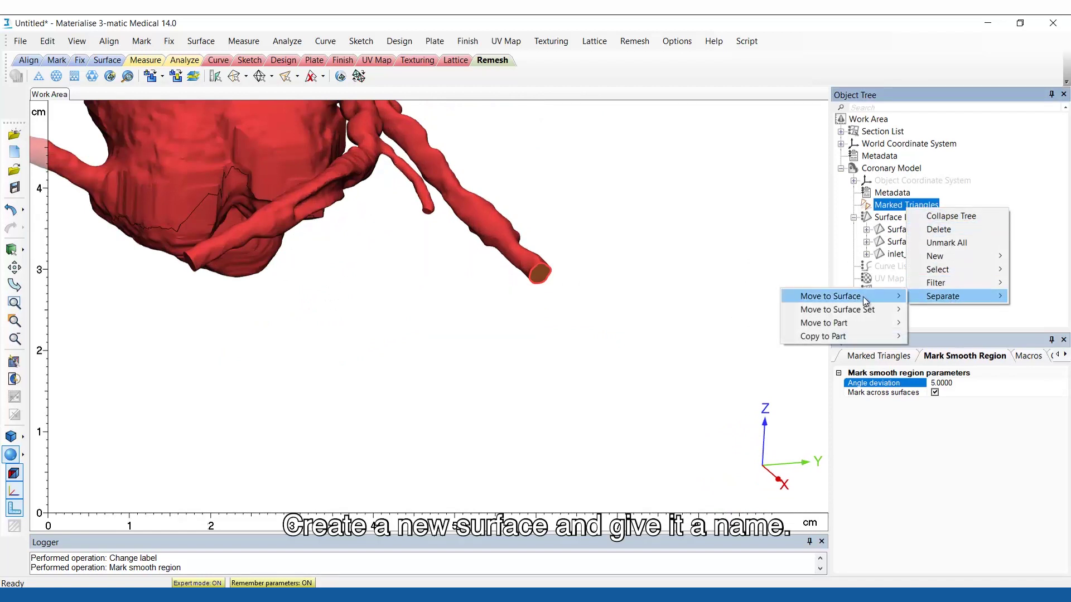
mouse_move(864, 301)
click(938, 296)
double_click(902, 256)
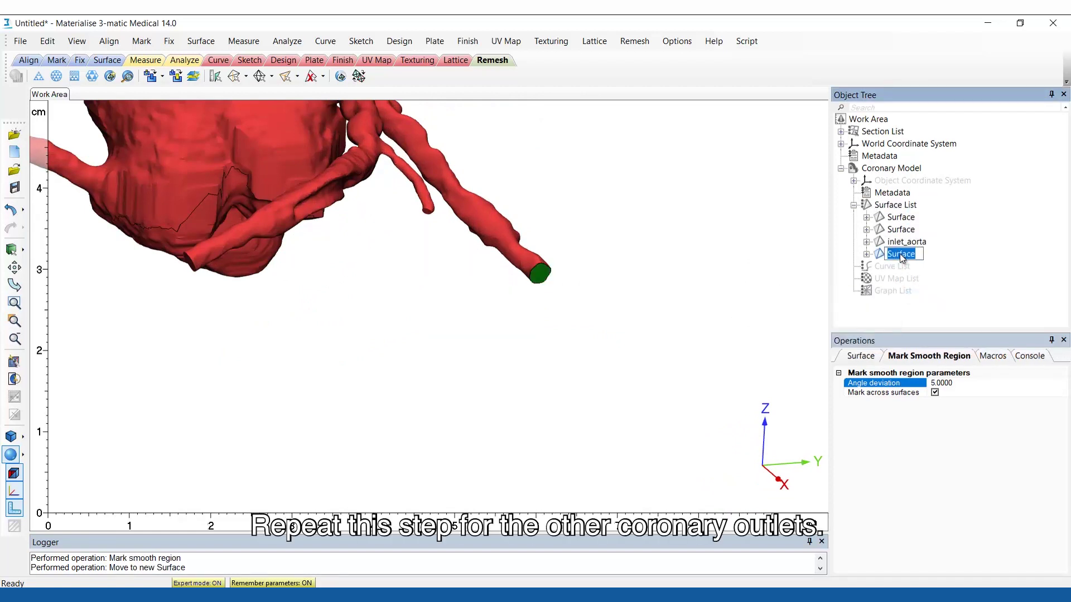
text(outlet_LCA1)
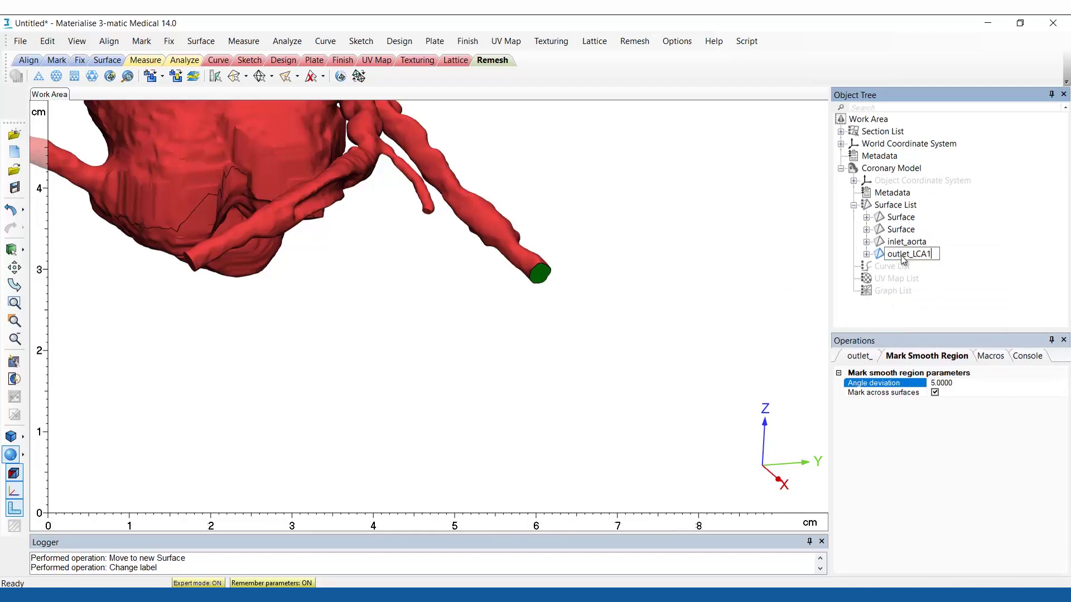
key(Return)
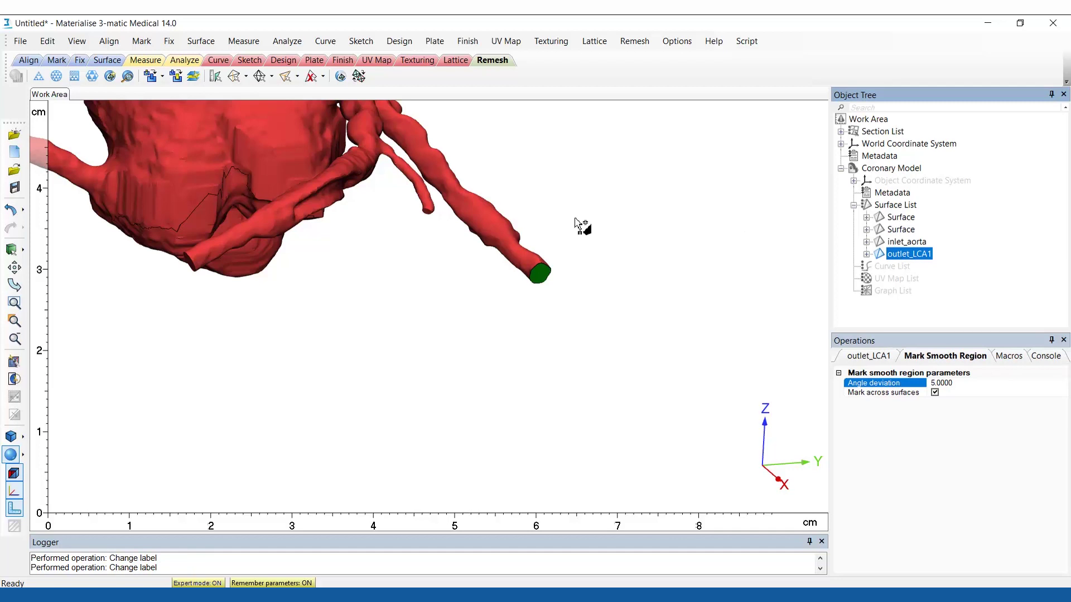
- Mark the flat end face of the second left coronary branch and move its triangles to a new surface
right_drag(327, 270, 376, 251)
scroll(400, 179, up, 3)
shift+right_drag(403, 184, 398, 249)
click(397, 249)
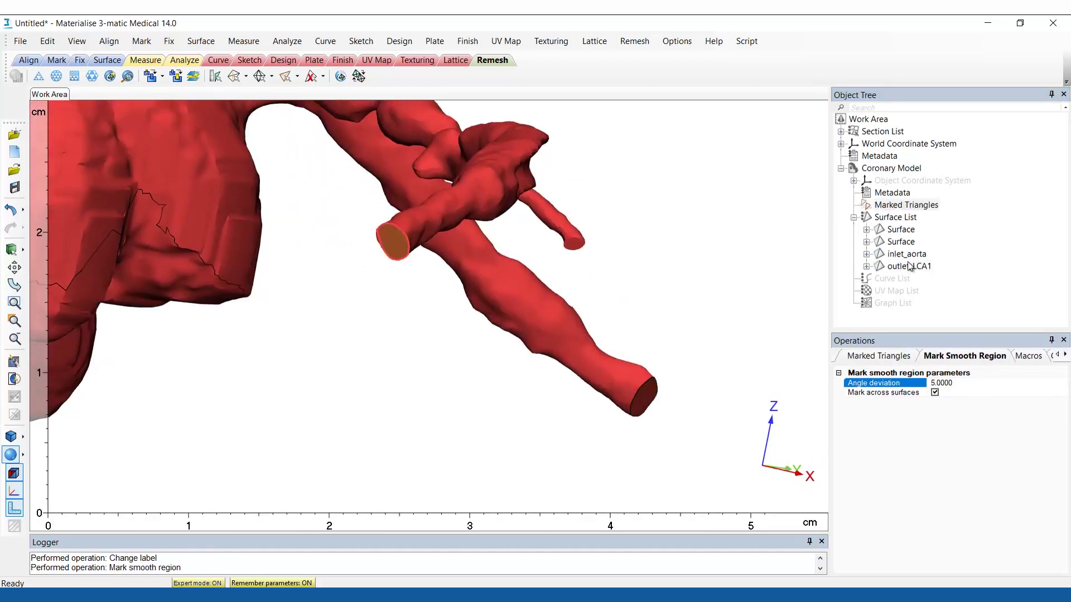
right_click(873, 206)
mouse_move(942, 294)
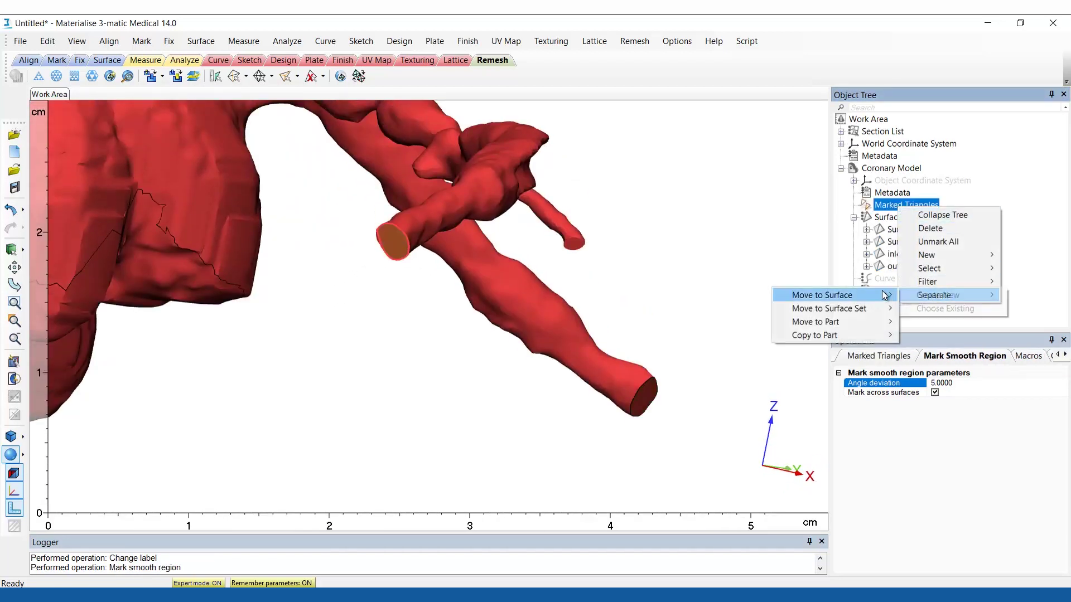
click(822, 299)
- Rename the second left coronary outlet surface as outlet_LCA2
click(898, 267)
click(898, 266)
text(outlet_LCA2)
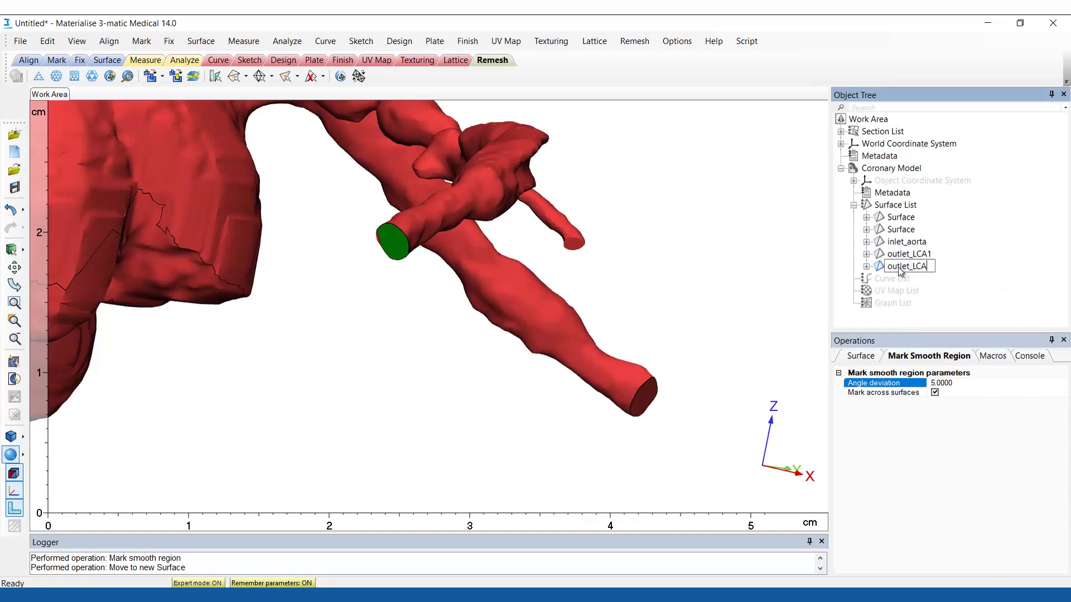
key(Return)
- Mark the end face of the thin left coronary side branch and move its triangles to a new surface
scroll(557, 248, up, 3)
click(555, 247)
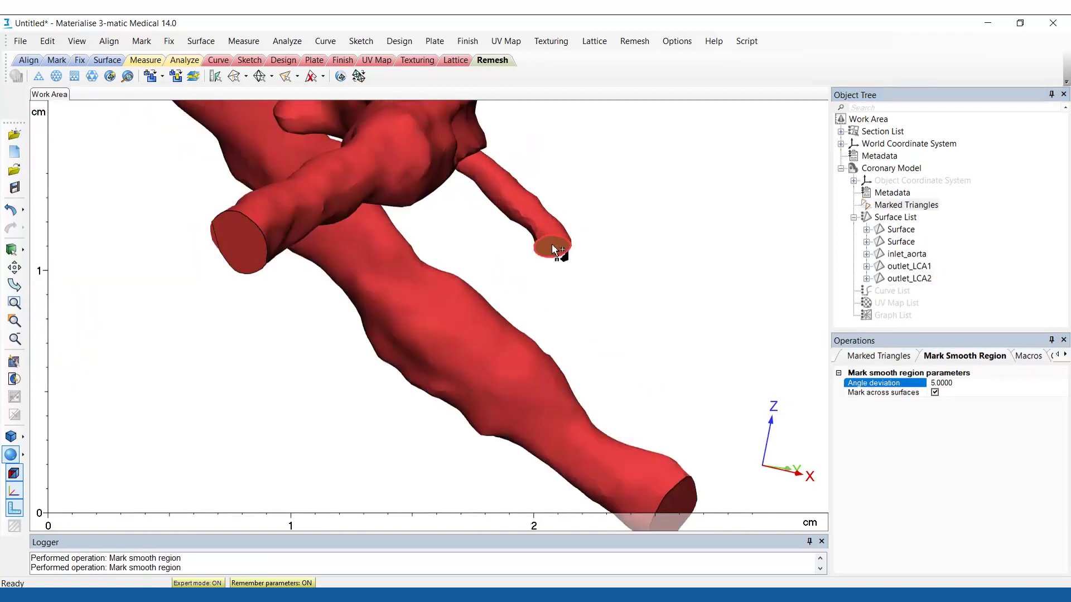
right_click(898, 206)
click(926, 291)
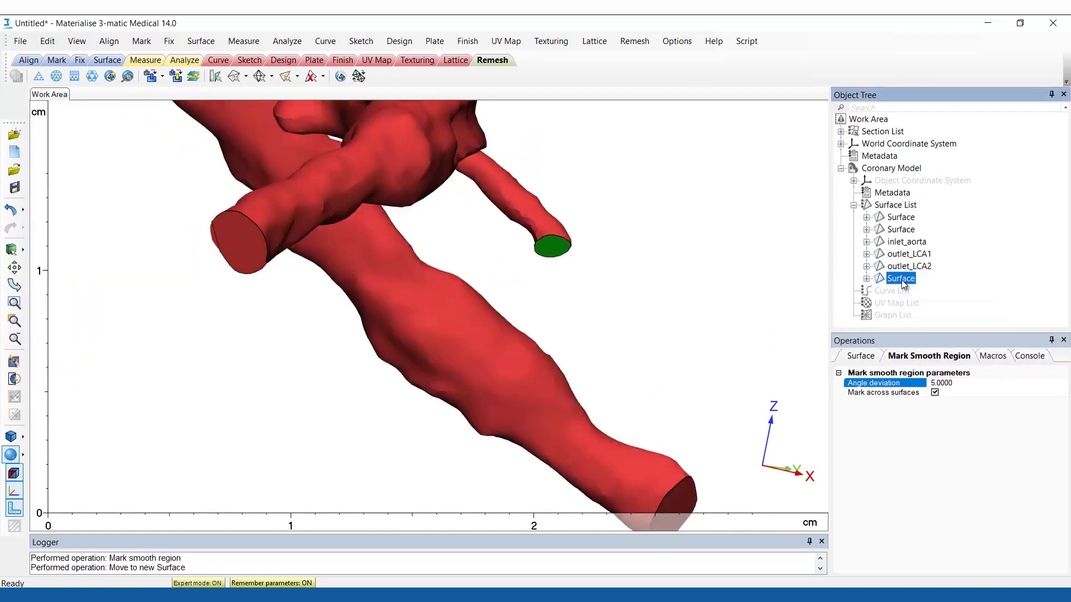
- Rename the thin side branch's outlet surface as outlet_LCA3
click(902, 279)
text(outlet_LCA3)
key(Return)
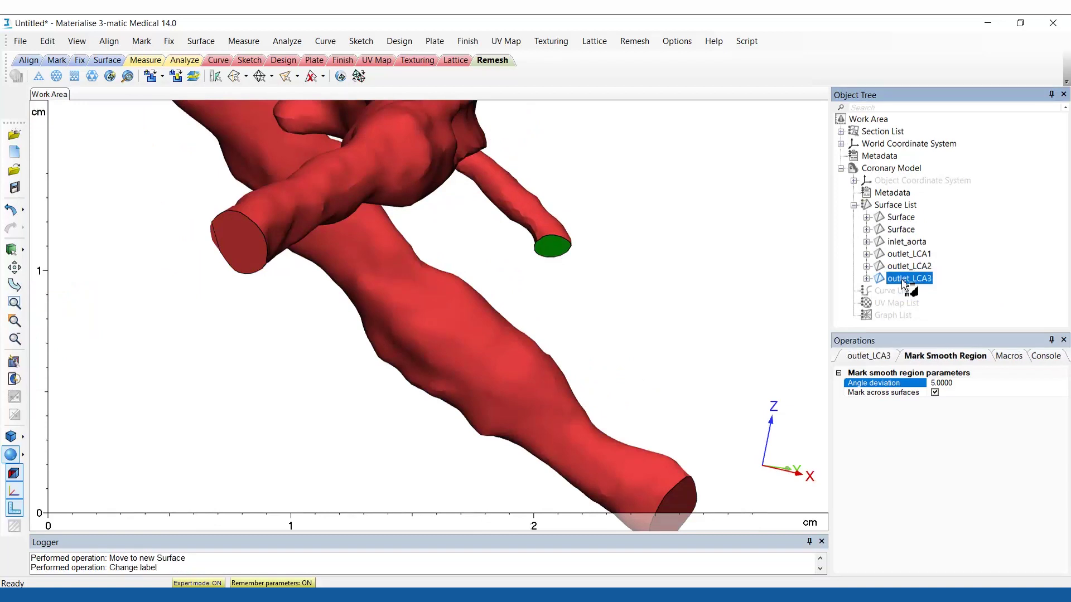
- Mark the wide end face of the right coronary artery and move its triangles to a new surface
scroll(480, 293, down, 5)
right_drag(443, 303, 400, 216)
scroll(331, 228, up, 4)
click(353, 221)
right_click(906, 205)
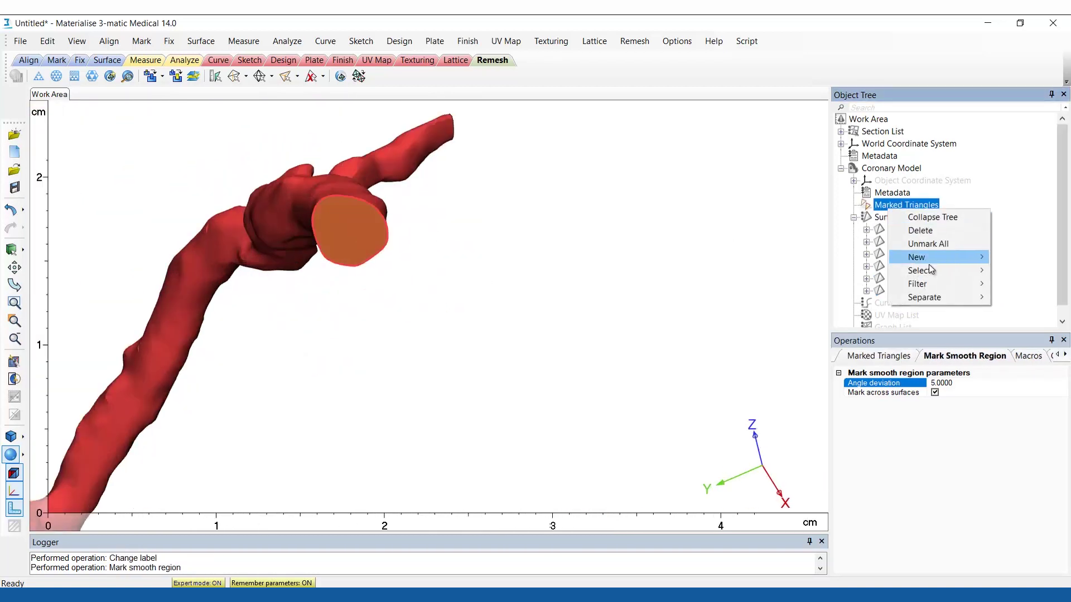
mouse_move(884, 295)
click(926, 296)
- Rename the right coronary artery's outlet surface as outlet_RCA1
click(903, 292)
text(outlet_RCA1)
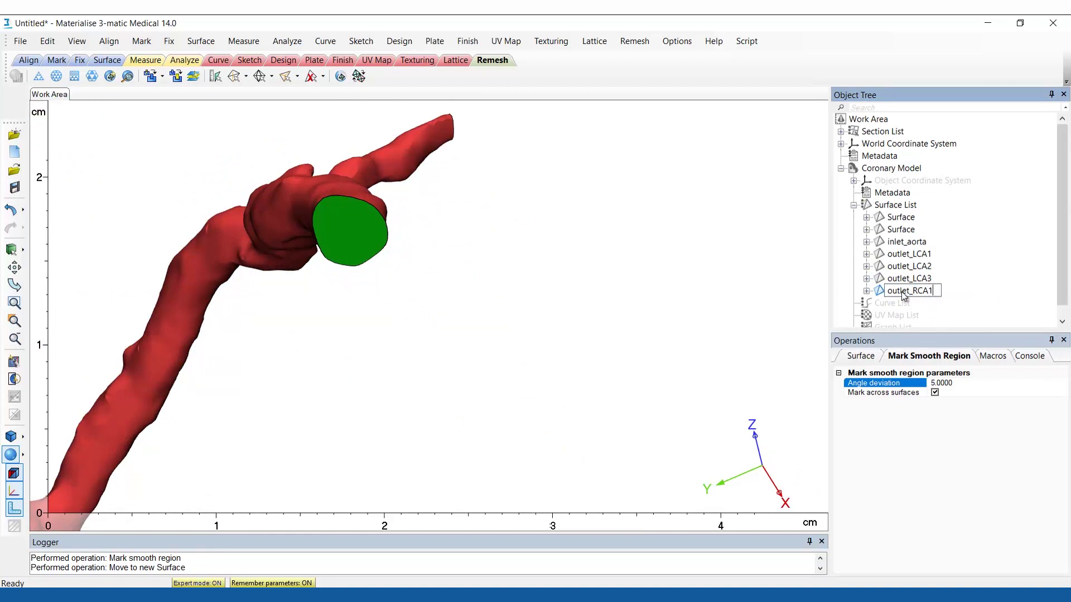
key(Return)
- Mark the end face of the smaller right coronary branch and move its triangles to a new surface
scroll(502, 251, down, 4)
right_drag(491, 251, 561, 203)
scroll(570, 136, up, 6)
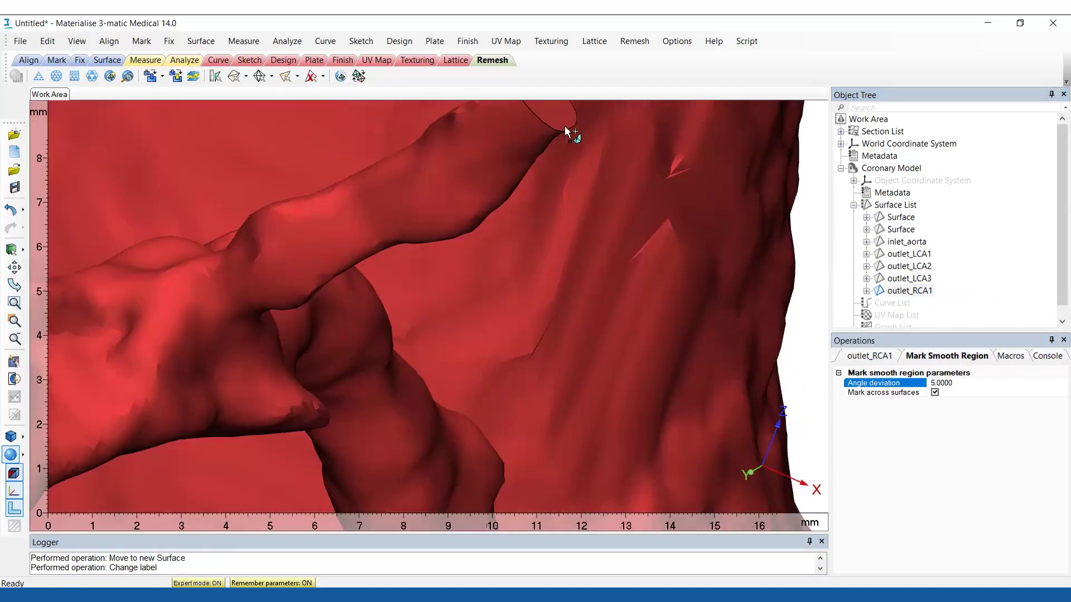
middle_drag(571, 136, 481, 226)
click(480, 221)
right_click(899, 206)
click(909, 296)
- Rename the smaller right coronary branch's outlet surface as outlet_RCA2
click(903, 293)
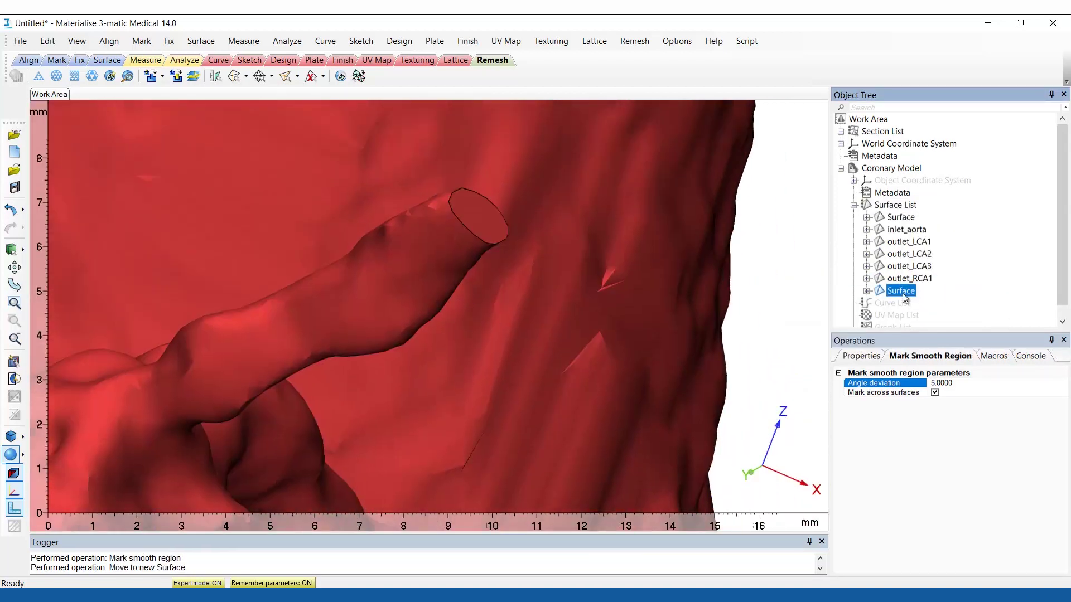
key(F2)
text(outlet_RCA2)
key(Return)
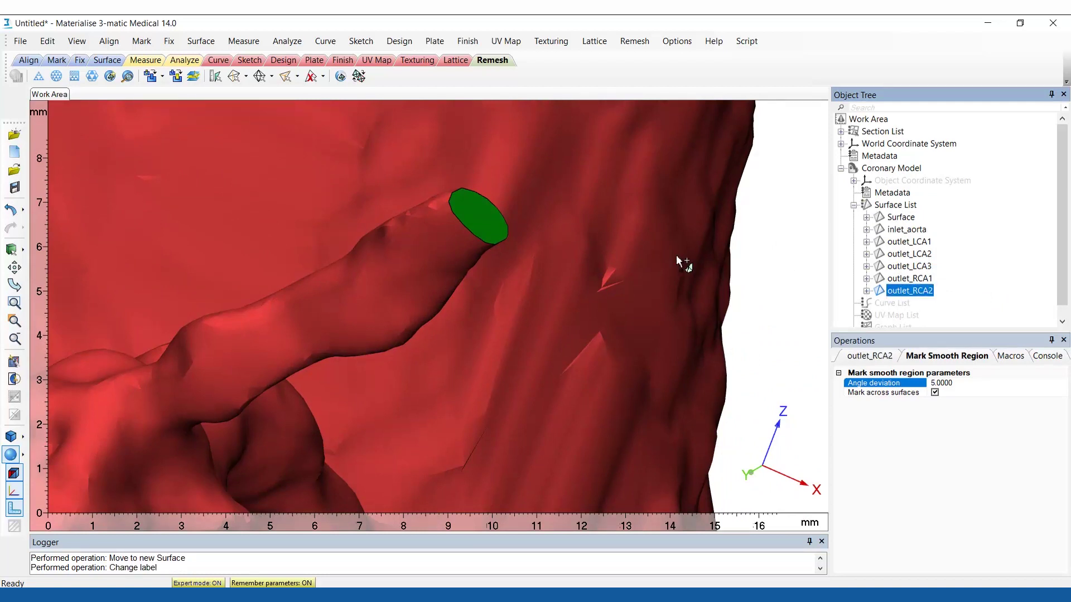
- Rename the remaining surface covering the aorta and coronary walls as merged surface
scroll(676, 256, down, 5)
click(902, 218)
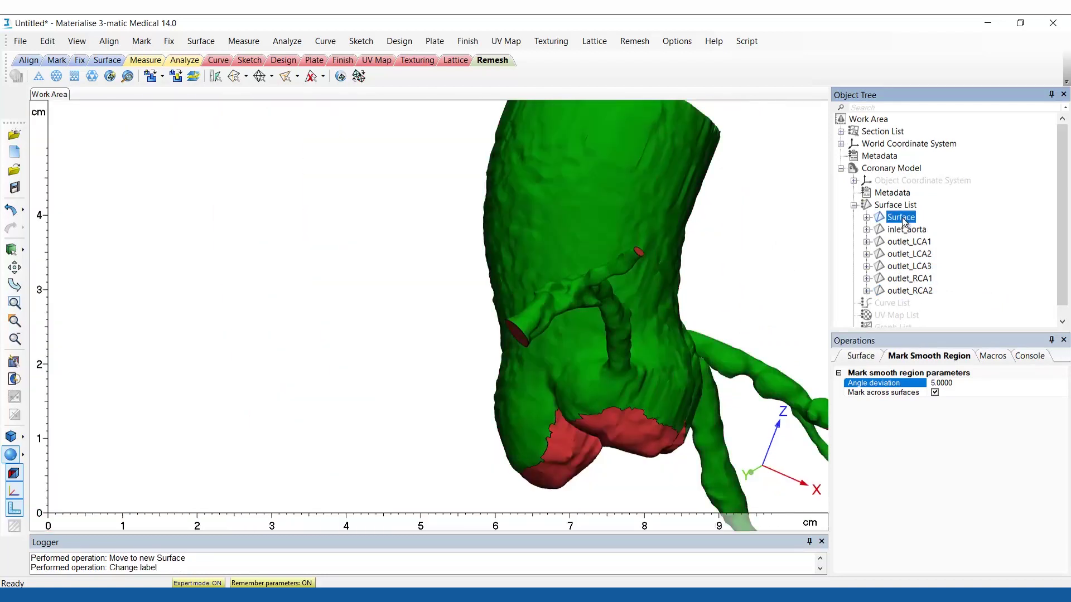
click(902, 217)
text(merged s)
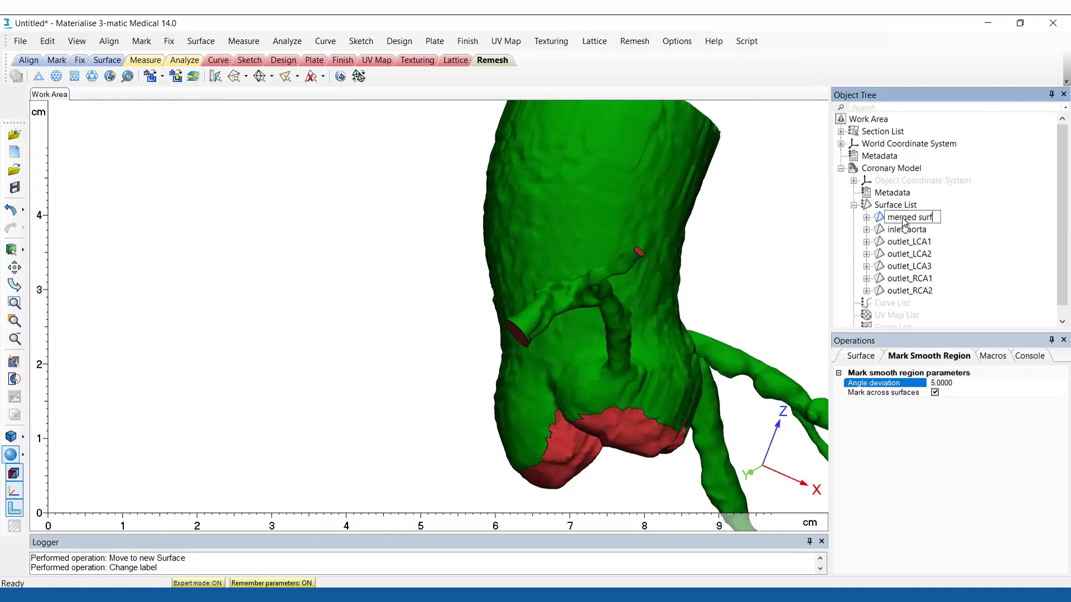
key(Return)
- Mark the flat cut face at the upper end of the aorta using the Smooth Region marking tool
scroll(701, 282, down, 3)
right_drag(701, 282, 610, 276)
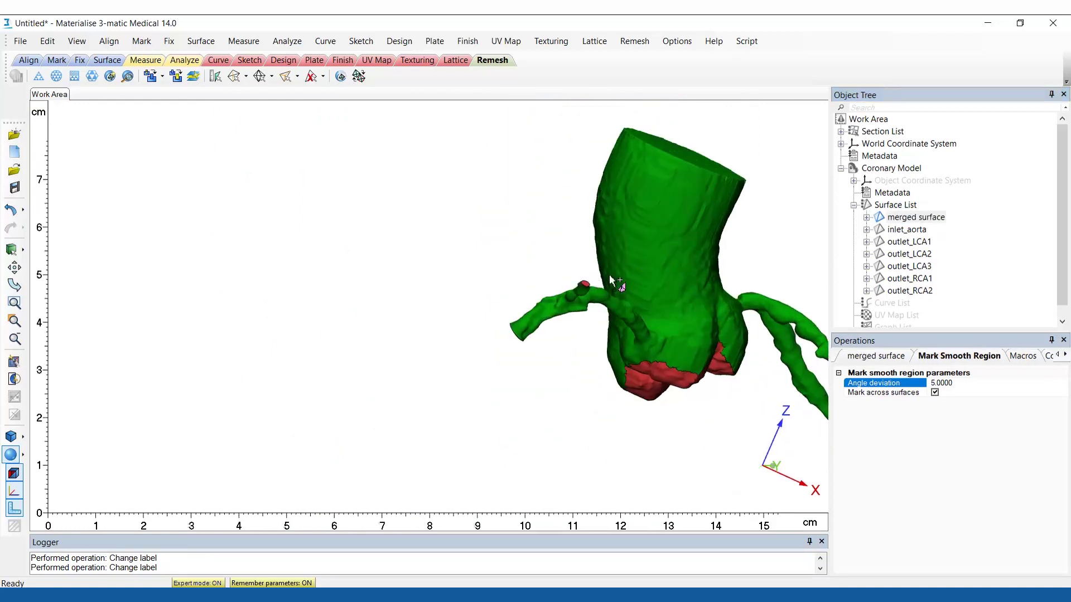
middle_drag(611, 276, 396, 326)
scroll(375, 279, up, 5)
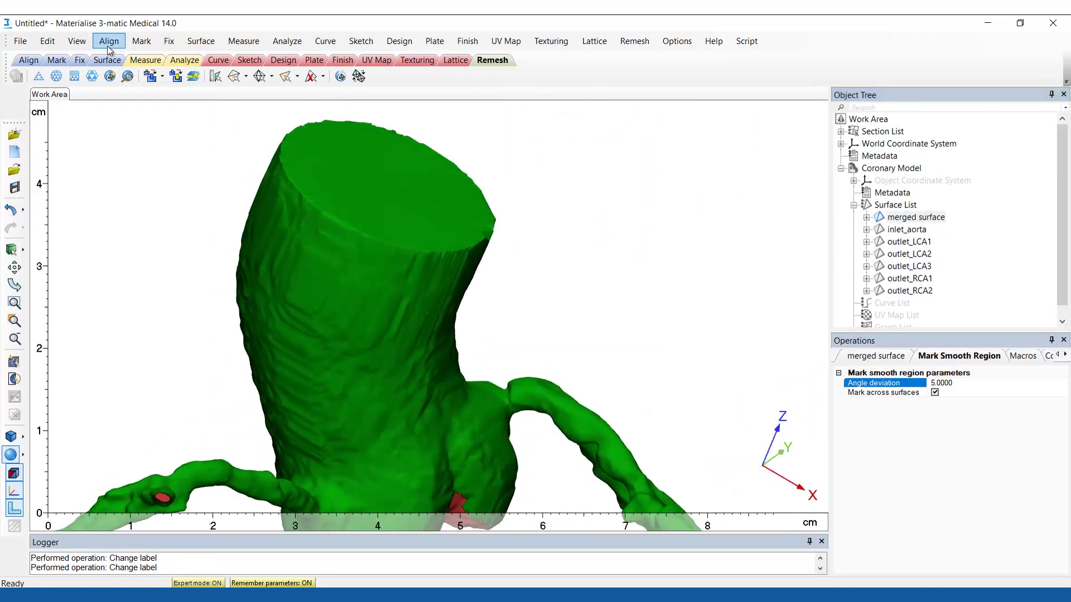
click(141, 40)
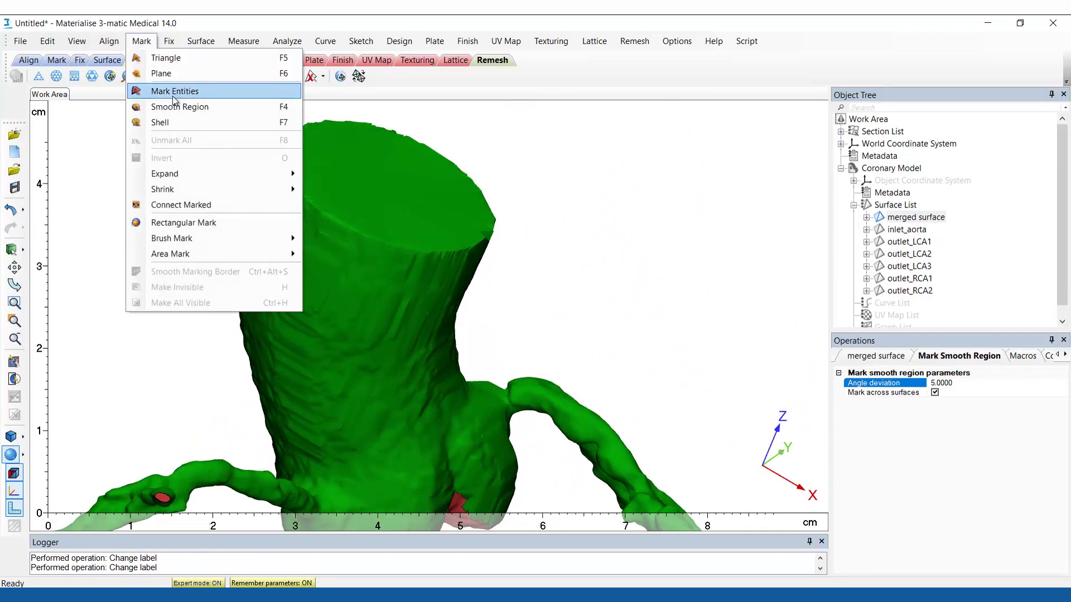
click(162, 105)
click(299, 154)
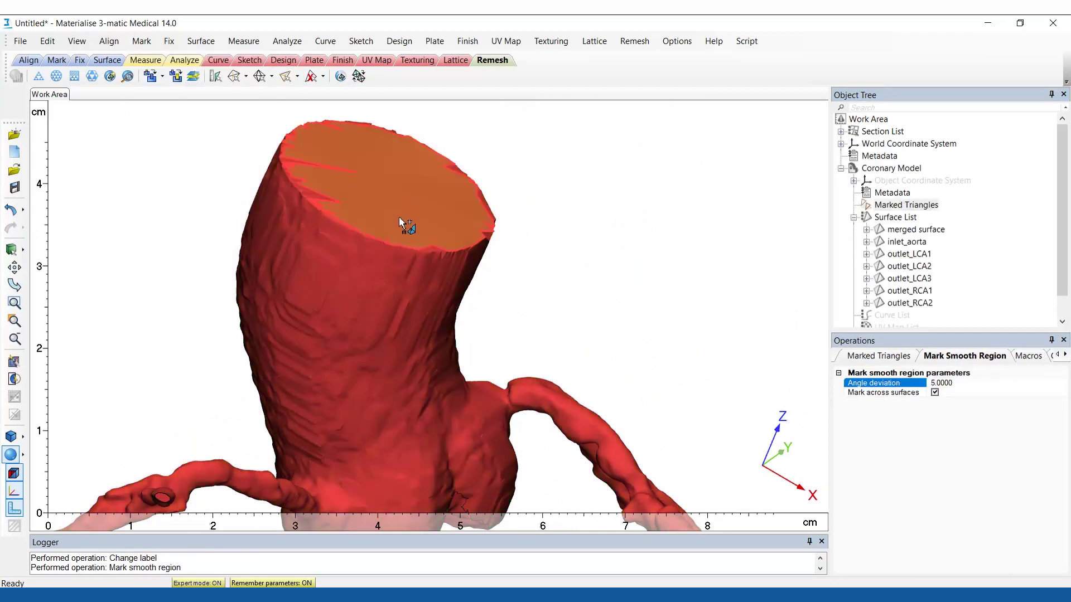
- Brush over unmarked triangles along the rim of the aorta's upper cut face with the Wave Brush Mark tool
right_drag(400, 217, 340, 340)
click(141, 41)
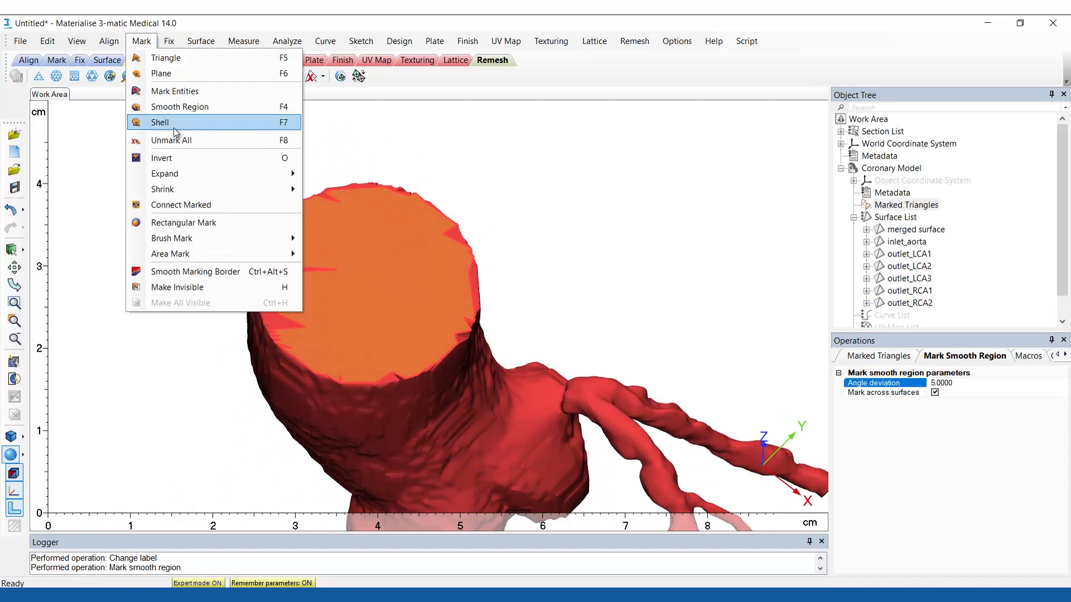
mouse_move(239, 238)
click(359, 239)
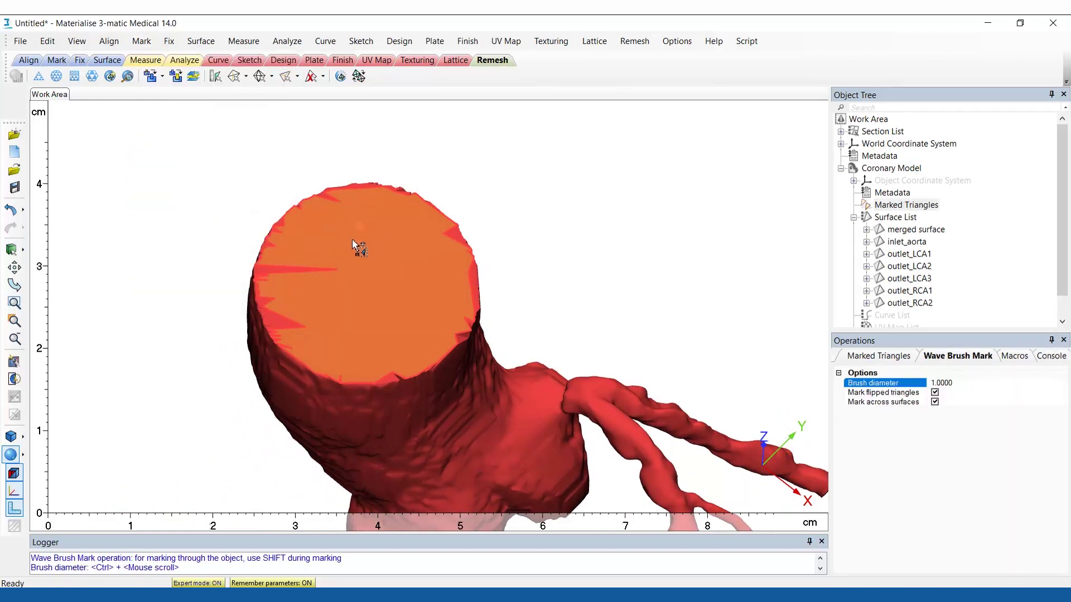
scroll(340, 262, up, 2)
drag(222, 273, 226, 283)
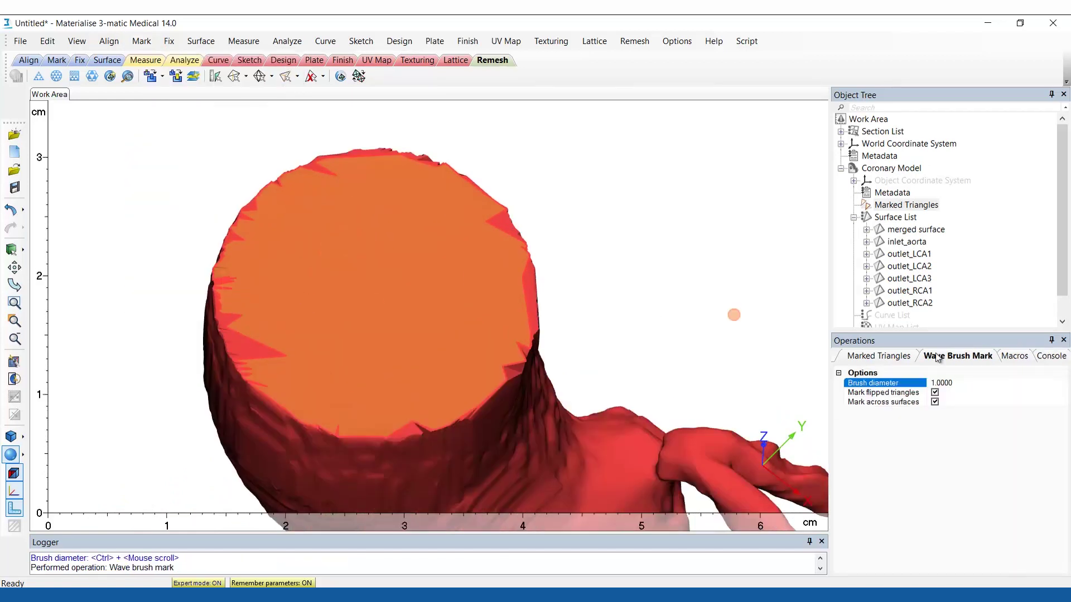
- Set the wave brush diameter to 10 and mark the remaining rim triangles of the aorta's upper cut face
click(968, 382)
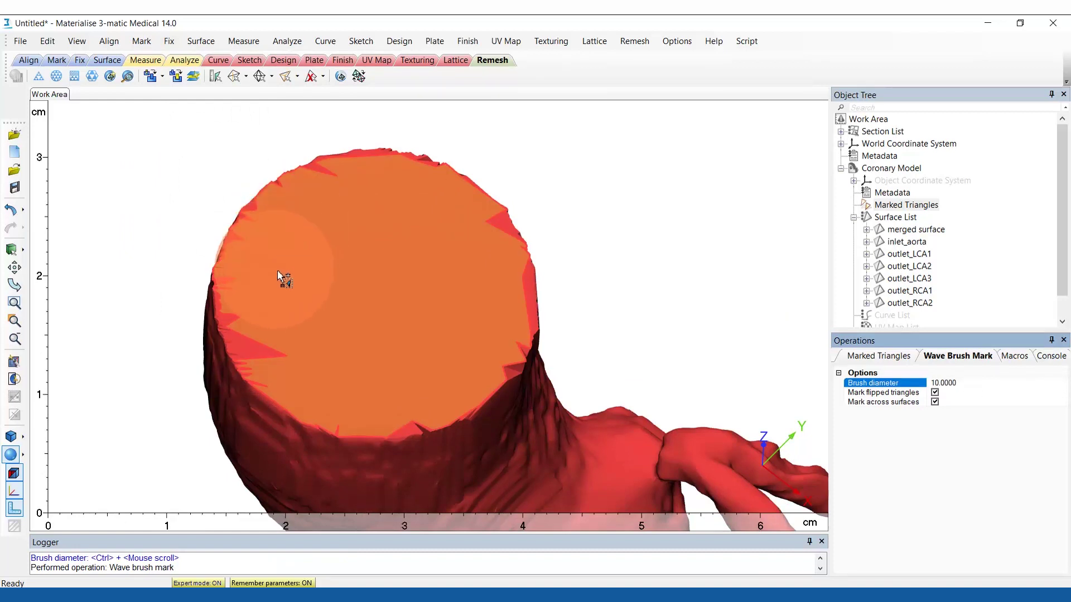
mouse_move(274, 280)
mouse_down()
mouse_move(274, 298)
mouse_move(299, 333)
mouse_up()
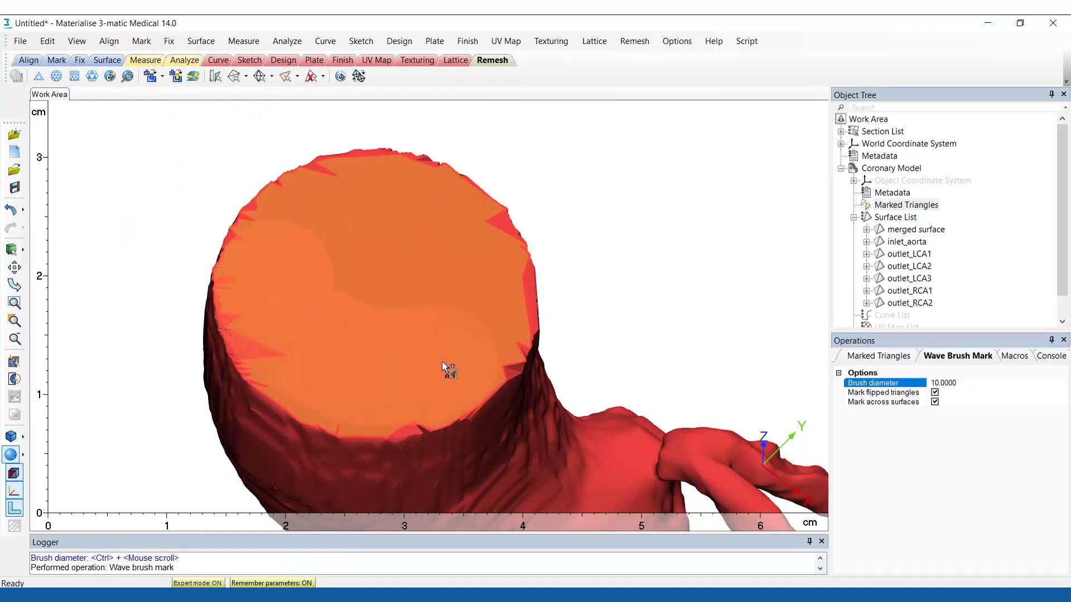
mouse_move(446, 369)
mouse_down()
mouse_move(481, 306)
mouse_move(467, 268)
mouse_move(373, 197)
mouse_move(313, 215)
mouse_up()
scroll(391, 284, up, 2)
scroll(392, 284, down, 3)
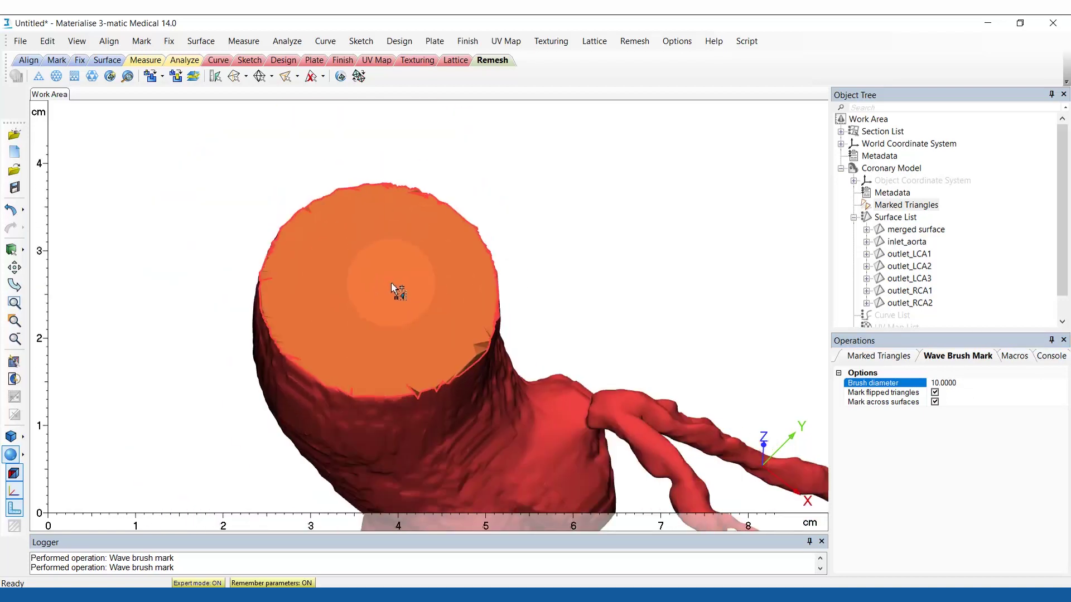
right_drag(420, 326, 376, 369)
- Move the marked triangles of the aorta's upper cut face to a new surface
right_click(906, 205)
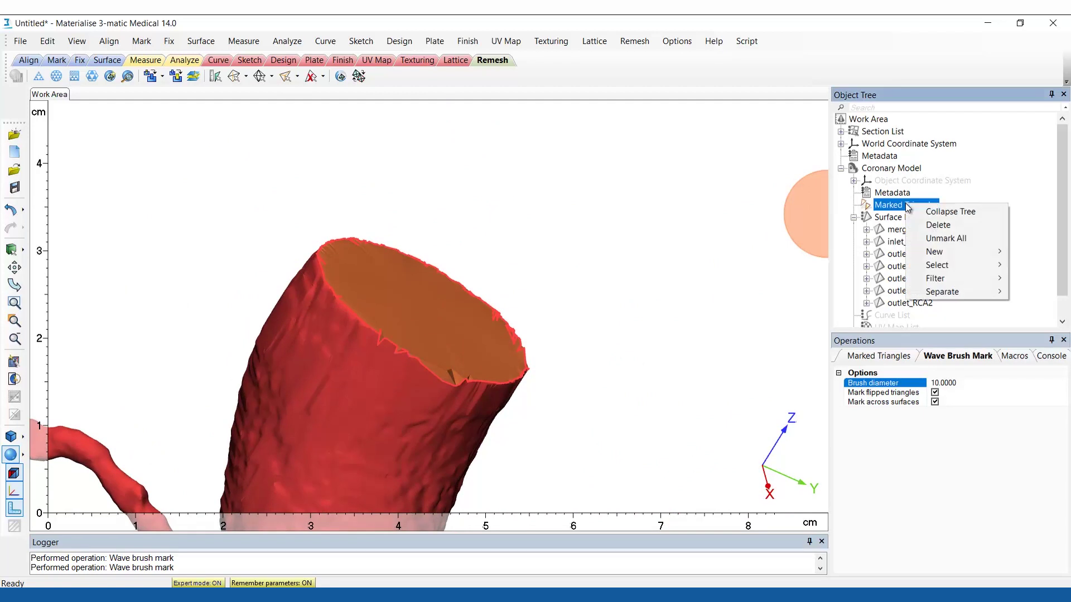
mouse_move(948, 292)
mouse_move(878, 297)
click(929, 293)
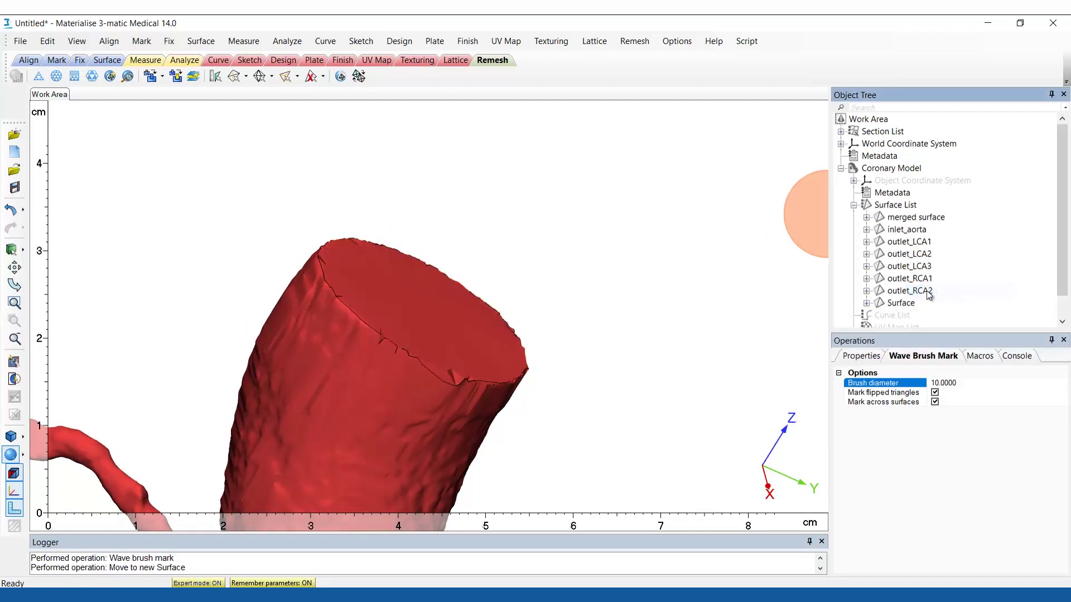
- Rename the new surface on the aorta's upper end as outlet_aorta
click(900, 302)
click(900, 302)
text(outlet_aorta)
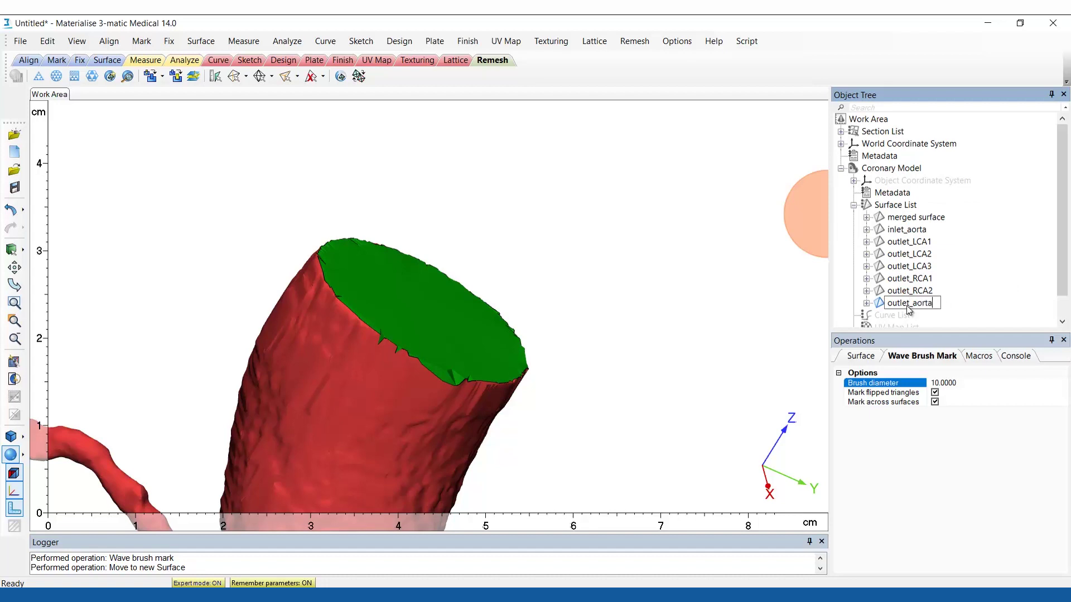
key(Return)
- Check the triangle quality of the whole Coronary Model with the Inspect Part tool
scroll(480, 385, down, 5)
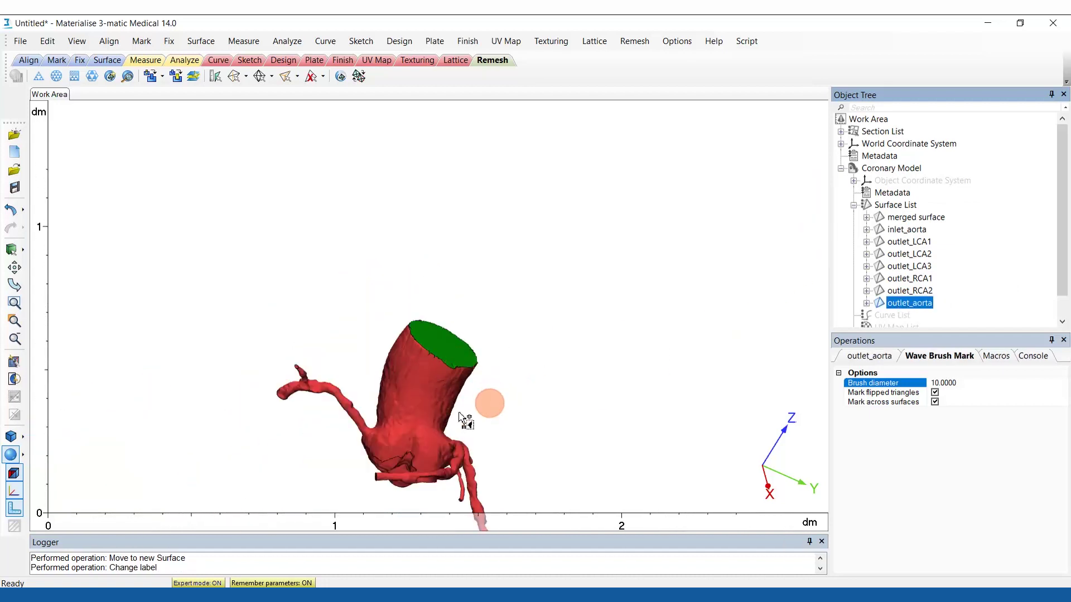
middle_drag(444, 411, 412, 335)
scroll(501, 345, up, 2)
mouse_move(588, 380)
right_down()
mouse_move(602, 363)
mouse_move(678, 359)
right_up()
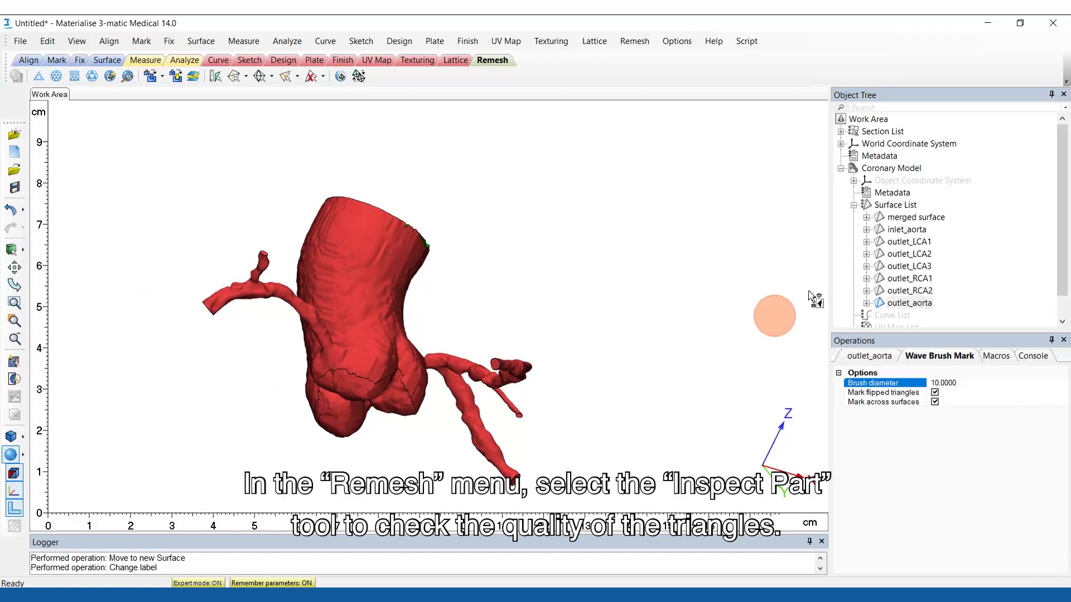
click(898, 168)
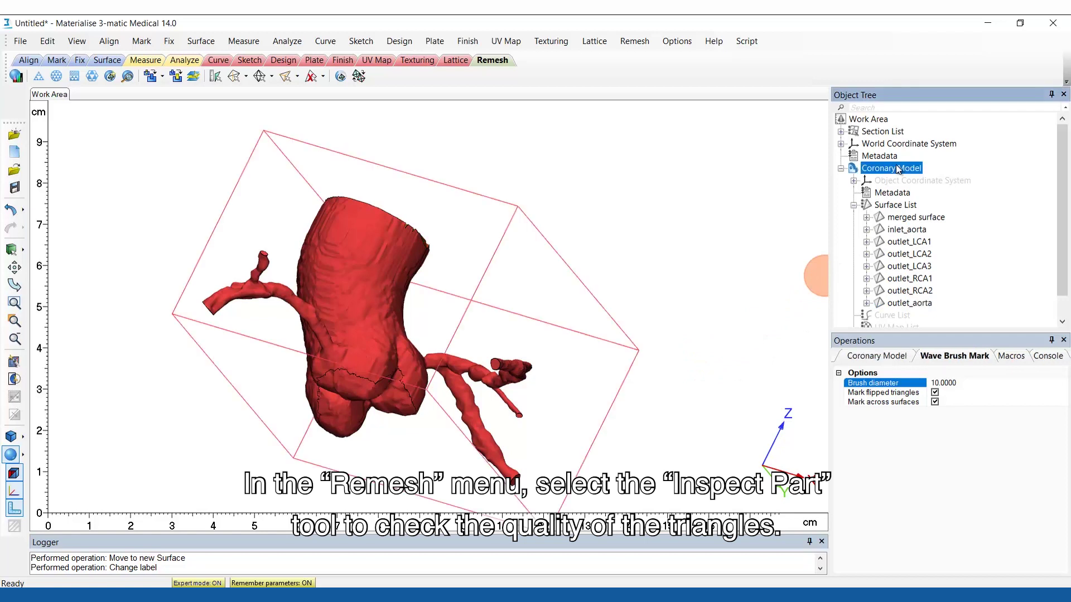
click(635, 42)
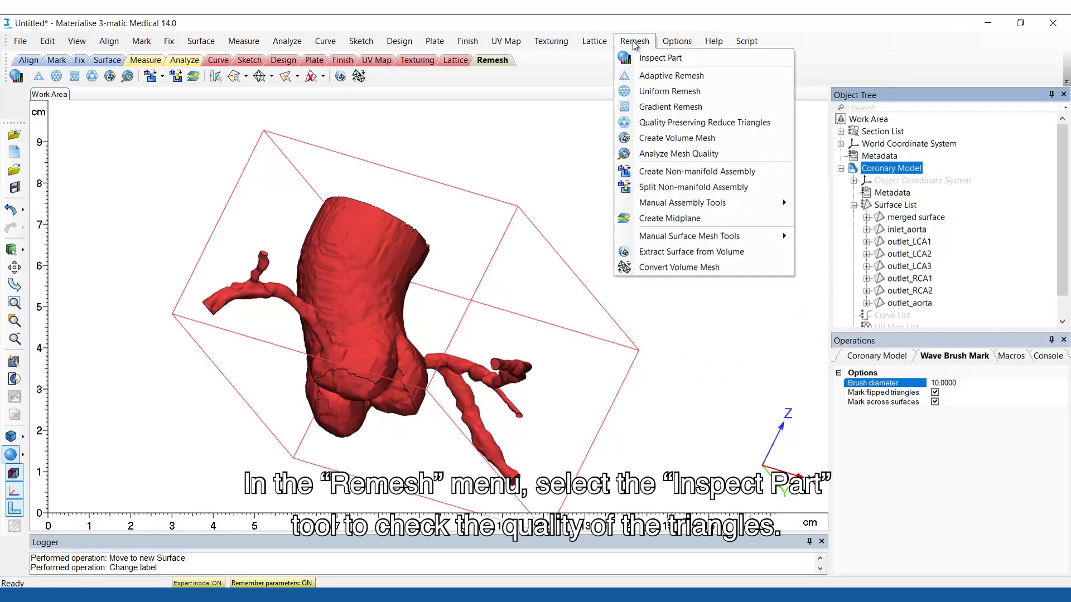
click(644, 55)
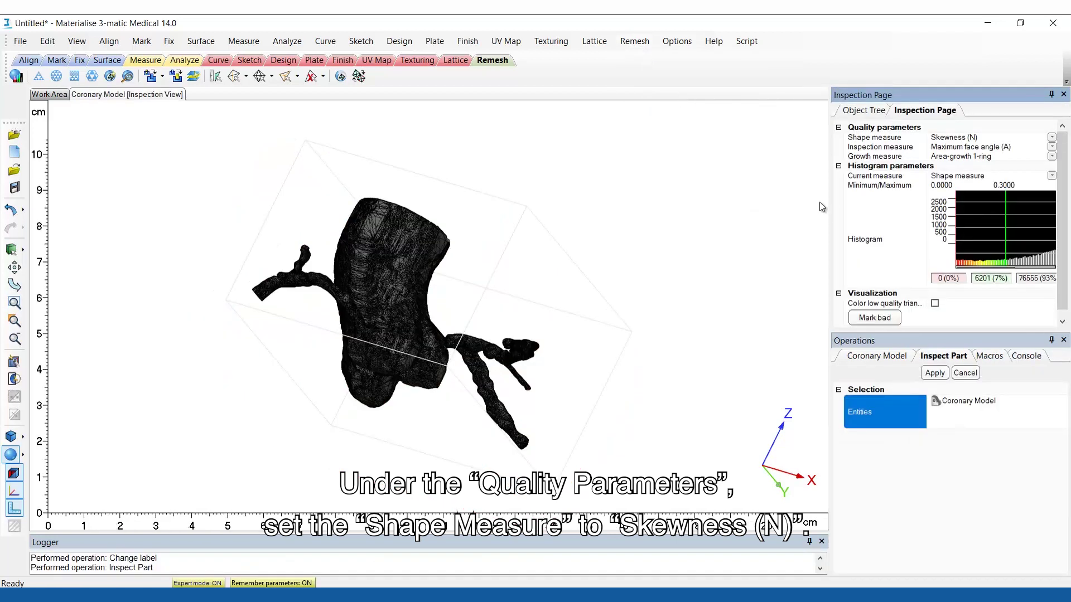
- Color the low-quality triangles in the inspection view, examine them on the aorta, and return to the work area
drag(830, 209, 706, 226)
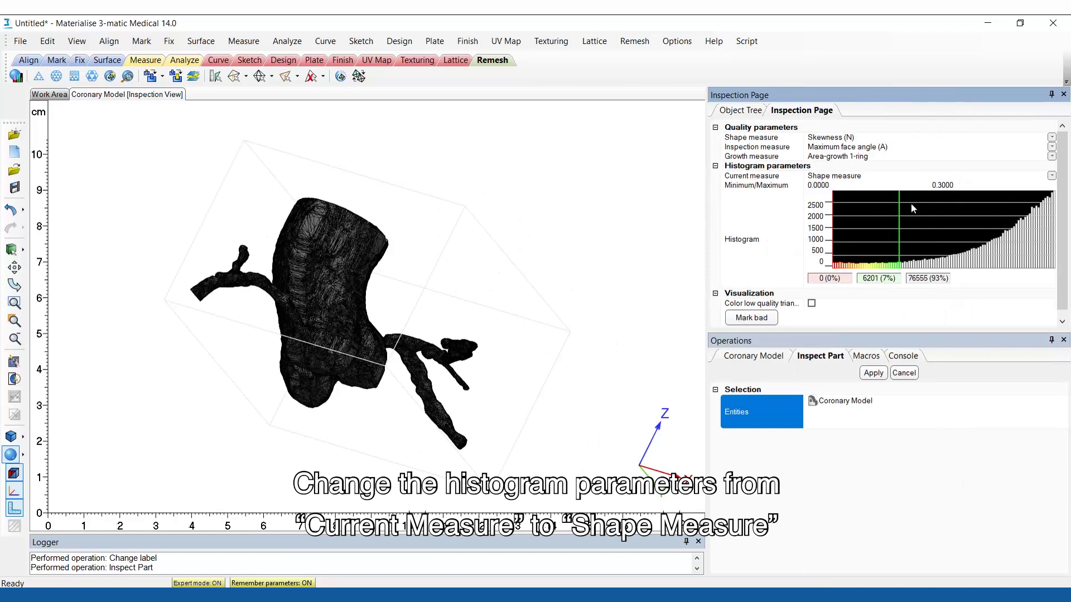
click(812, 304)
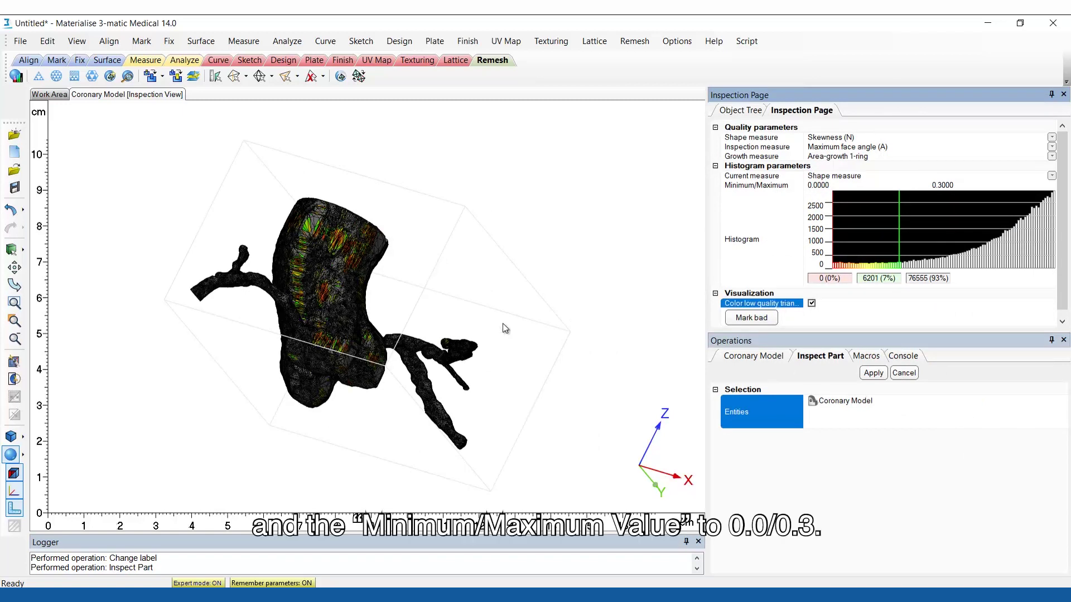
scroll(331, 257, up, 5)
right_drag(331, 257, 316, 291)
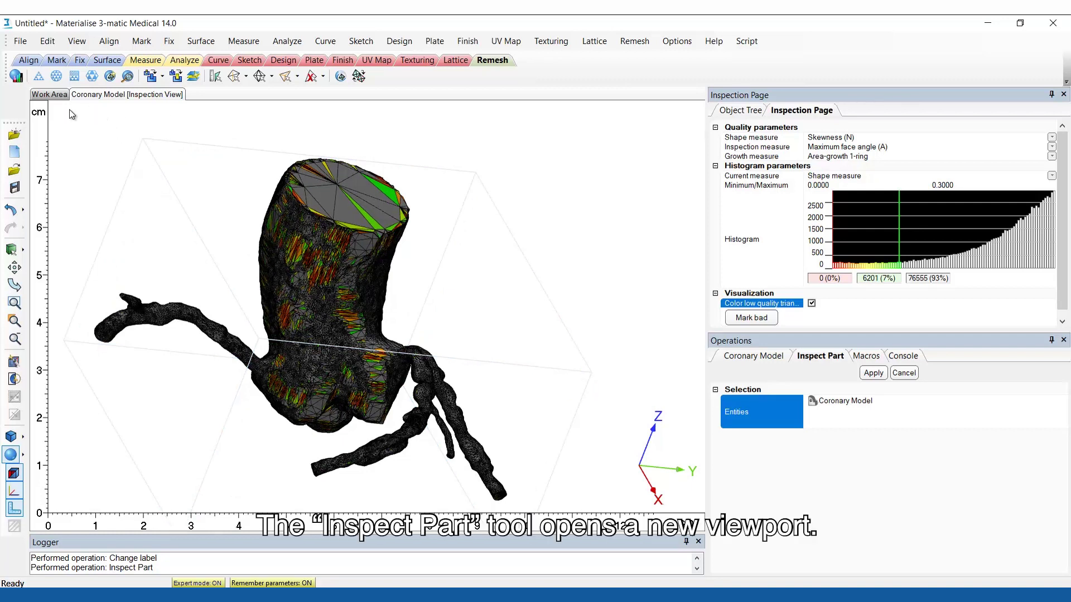
click(55, 96)
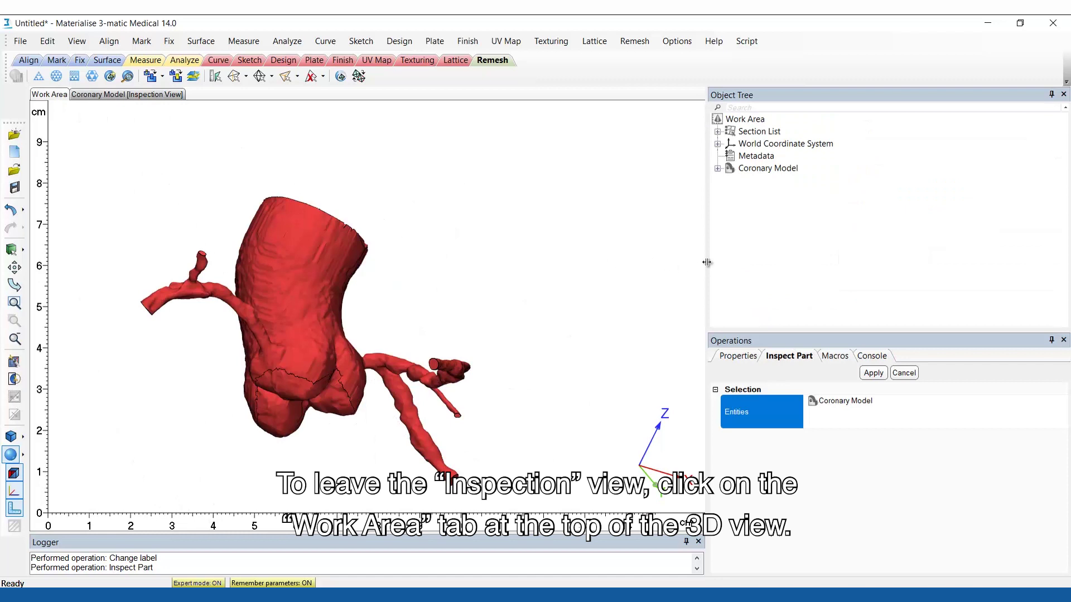
drag(707, 262, 876, 276)
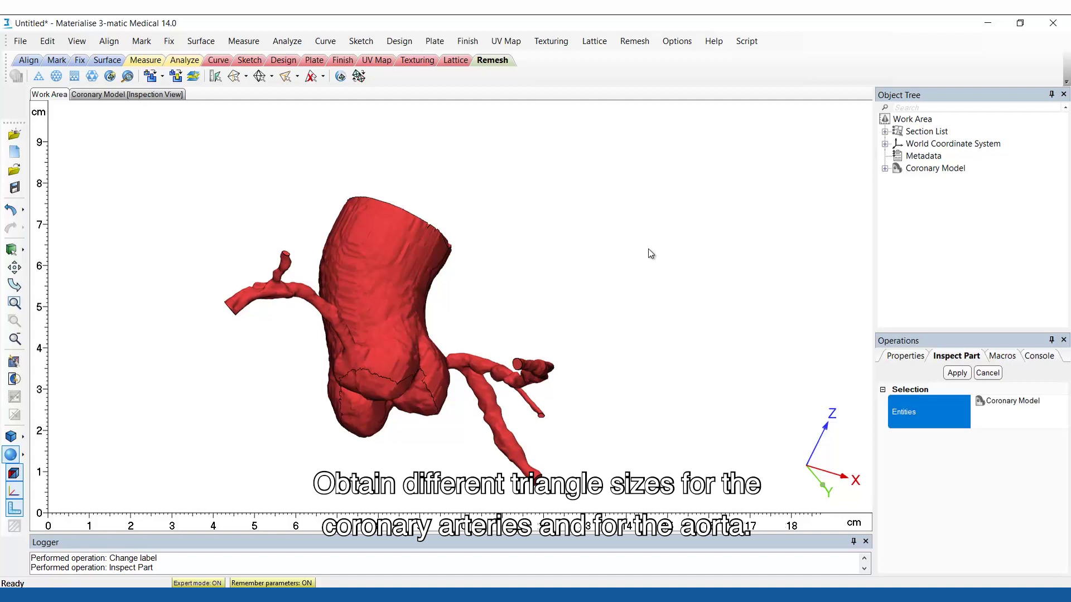
- Activate the Wave Brush Mark tool and set its brush diameter to 5 for marking the coronaries
click(142, 41)
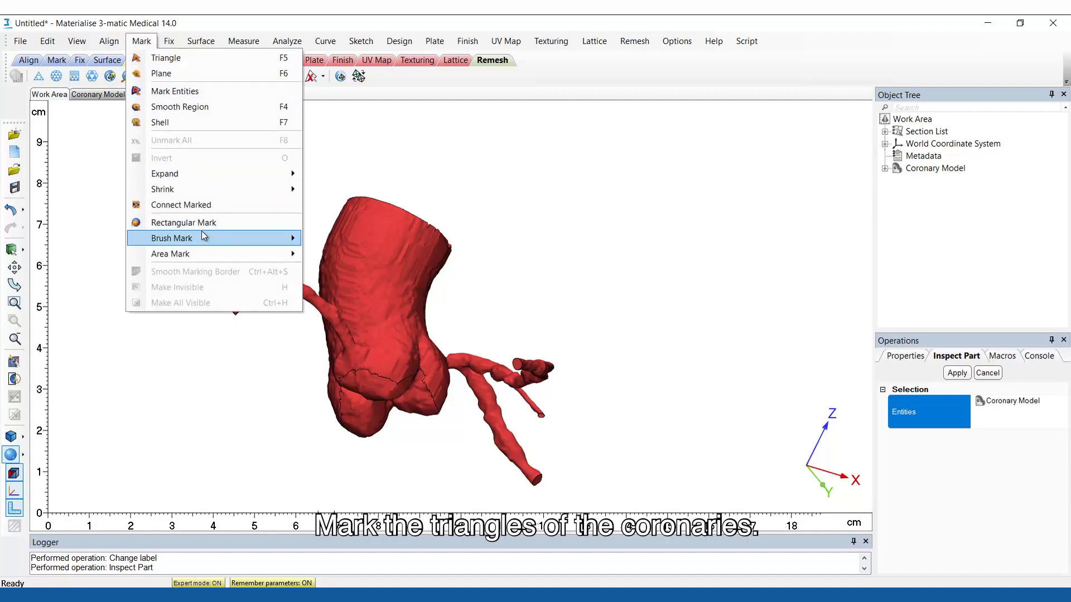
mouse_move(223, 238)
click(359, 240)
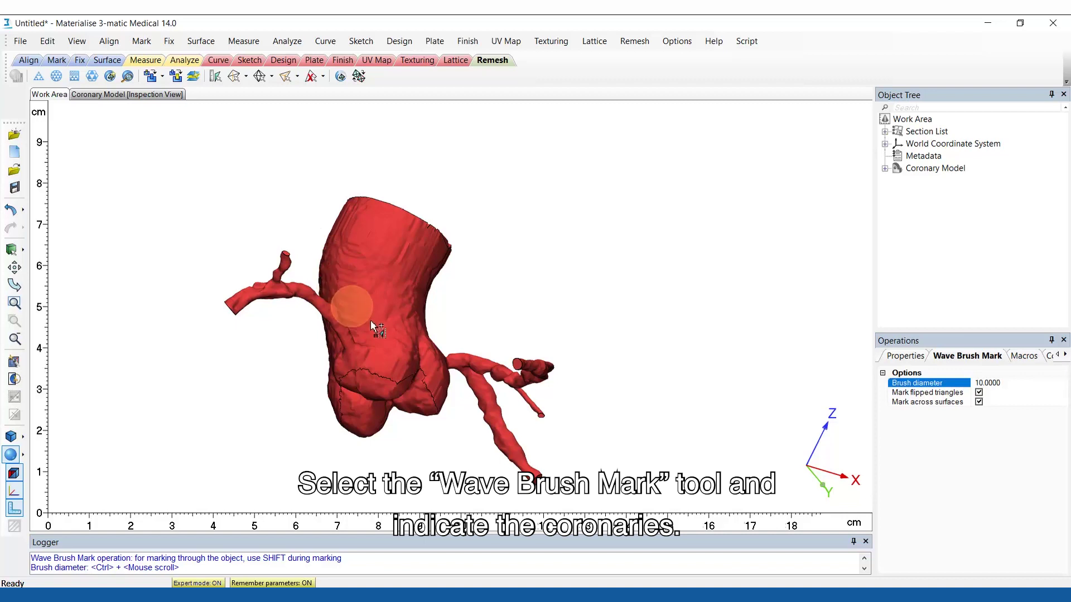
right_drag(369, 321, 291, 318)
scroll(310, 333, up, 3)
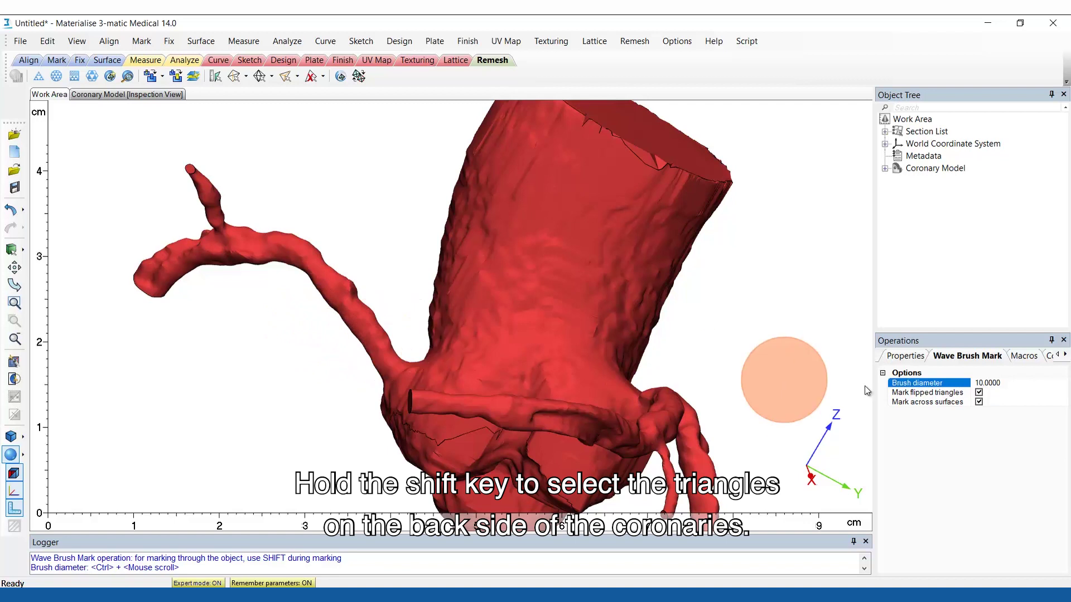
click(996, 385)
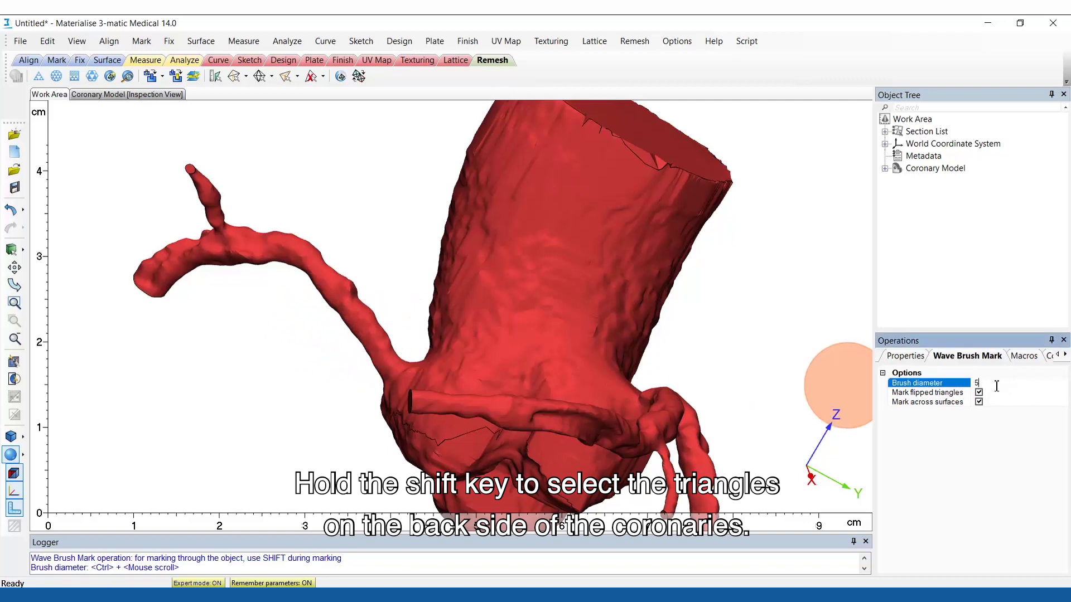
text(5)
key(Return)
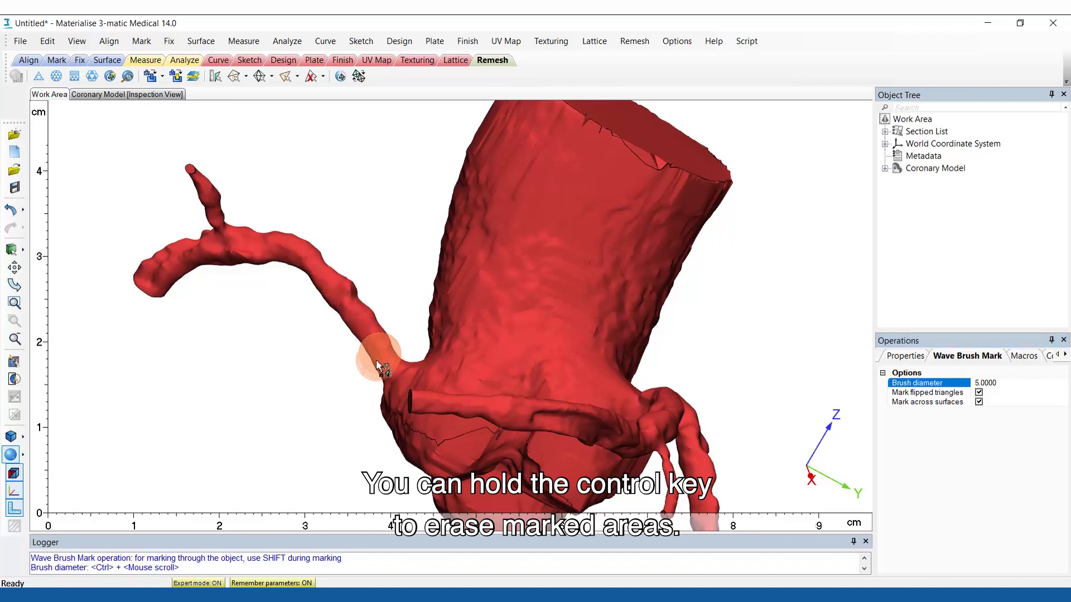
- Mark the right coronary artery and its side branch through their full thickness, from the aortic root to the ends
mouse_move(389, 350)
mouse_down()
mouse_move(360, 301)
mouse_move(206, 188)
mouse_move(214, 229)
mouse_move(161, 262)
mouse_move(178, 287)
mouse_up()
click(301, 243)
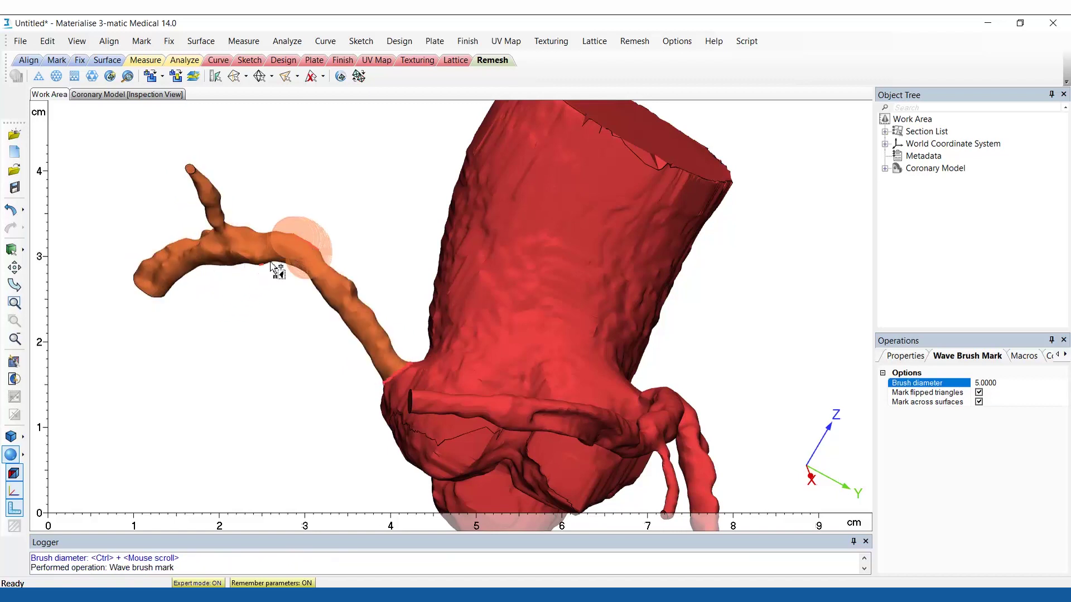
mouse_move(278, 283)
right_down()
mouse_move(555, 253)
mouse_move(476, 268)
mouse_move(413, 321)
mouse_move(395, 353)
right_up()
- Mark the left coronary artery with all its branches through their full thickness, starting at the aortic root
middle_drag(550, 295, 421, 423)
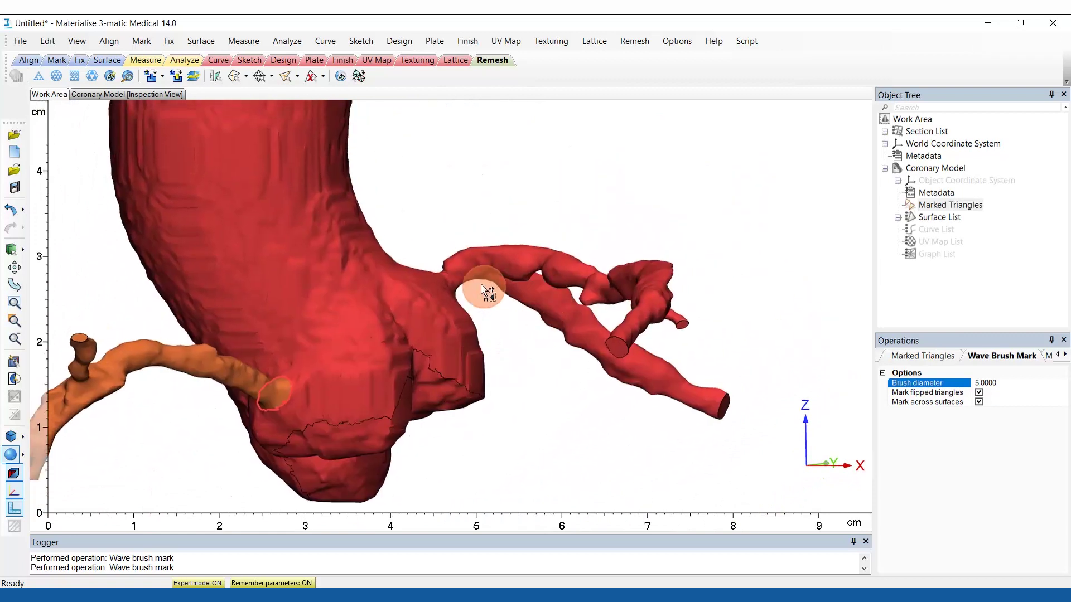
mouse_move(462, 263)
mouse_down()
mouse_move(583, 270)
mouse_move(737, 396)
mouse_move(557, 326)
mouse_move(645, 307)
mouse_up()
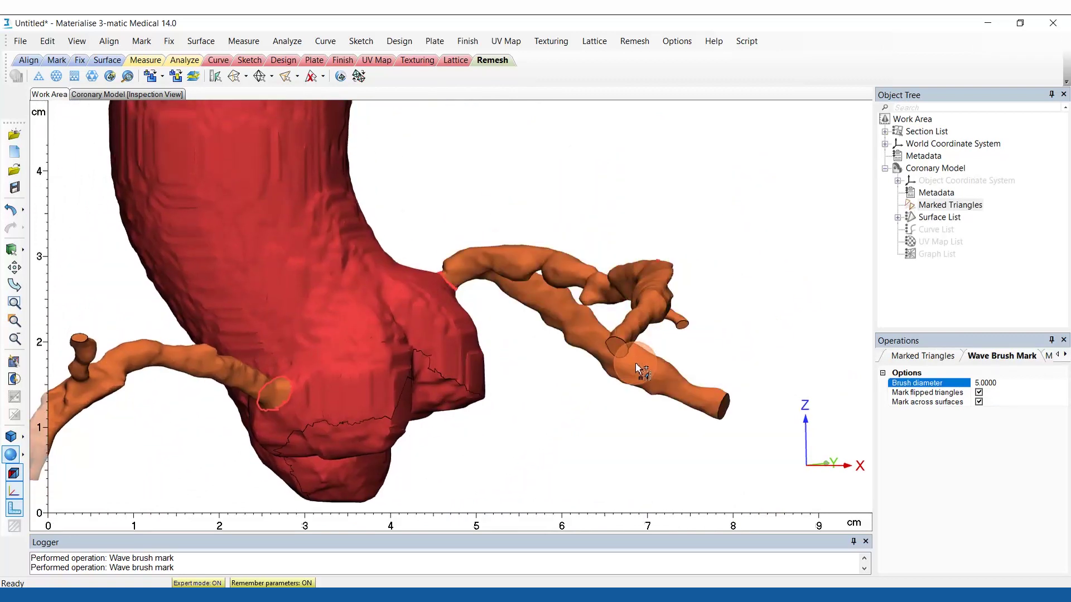
mouse_move(652, 292)
right_down()
mouse_move(537, 290)
mouse_move(462, 320)
mouse_move(621, 370)
mouse_move(512, 363)
mouse_move(461, 320)
mouse_move(454, 337)
mouse_move(628, 365)
right_up()
scroll(622, 359, down, 3)
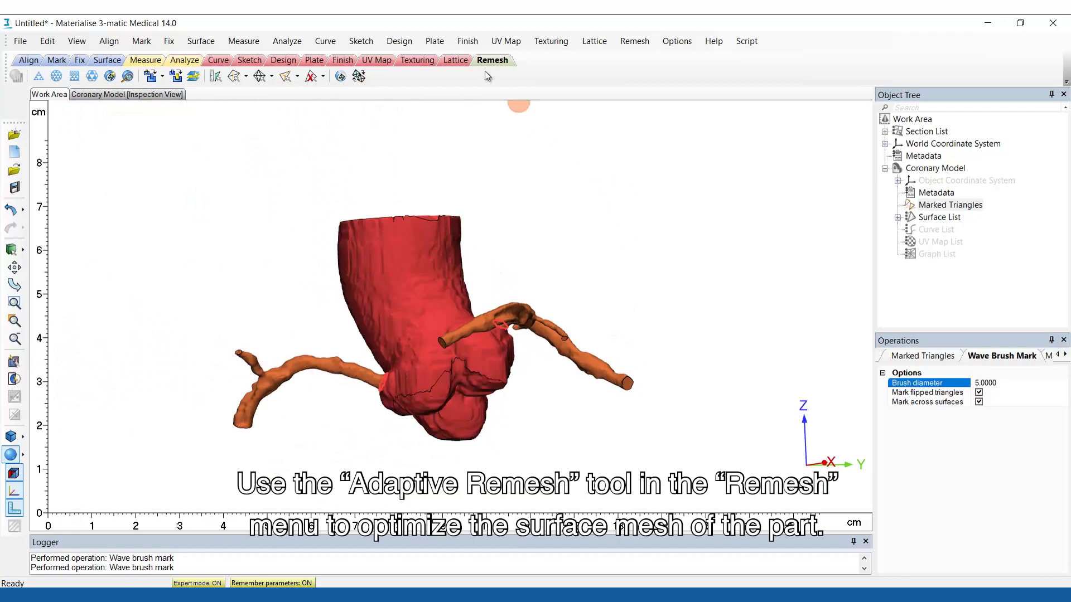
- Start an Adaptive Remesh and replace the marked triangles with the whole Coronary Model as its main entity
click(635, 40)
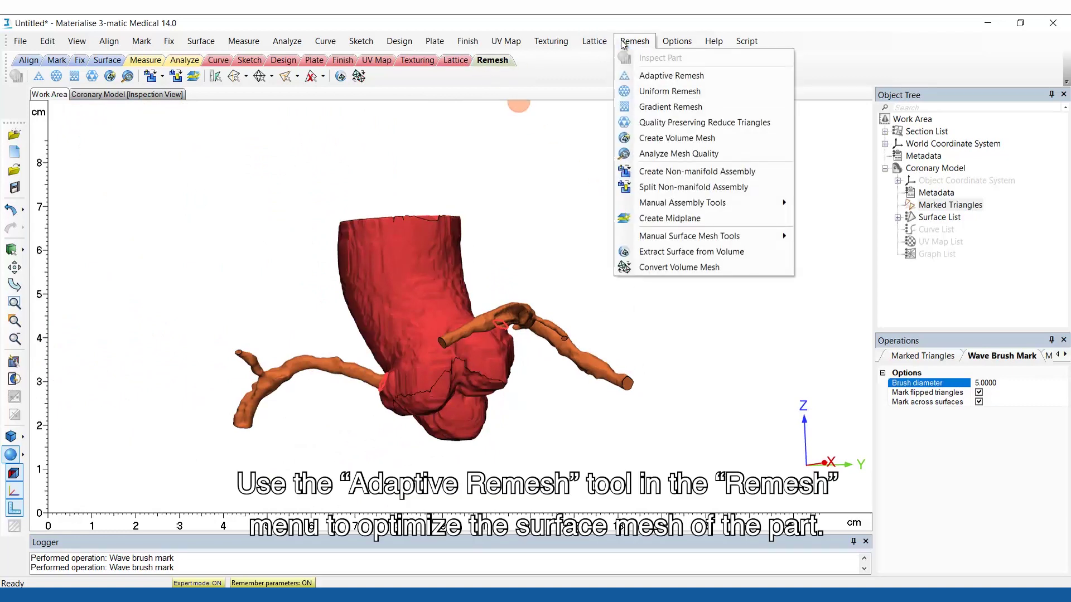
click(654, 77)
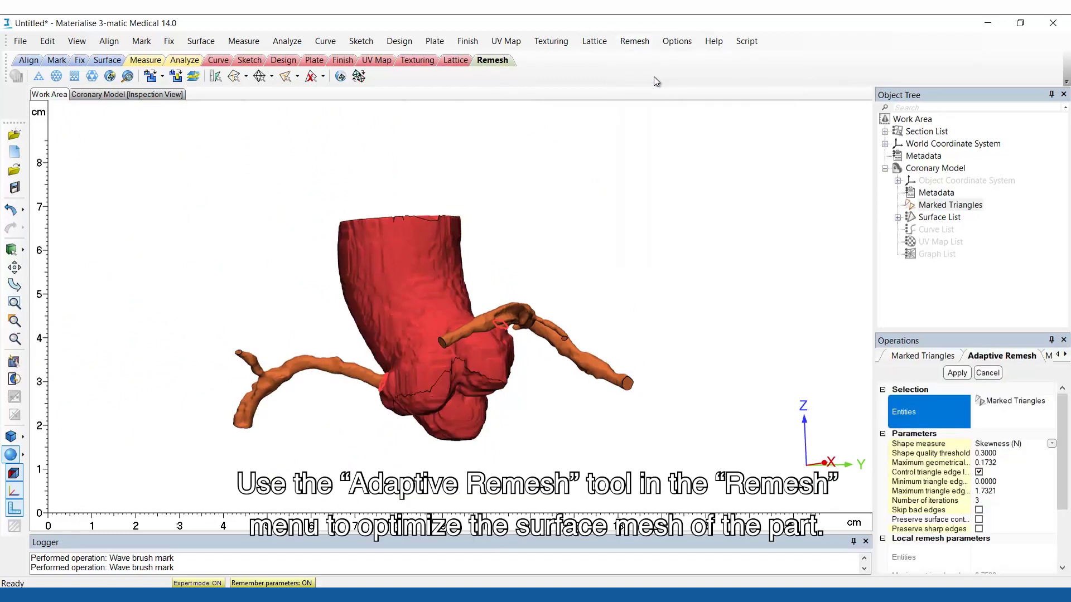
click(998, 400)
key(Delete)
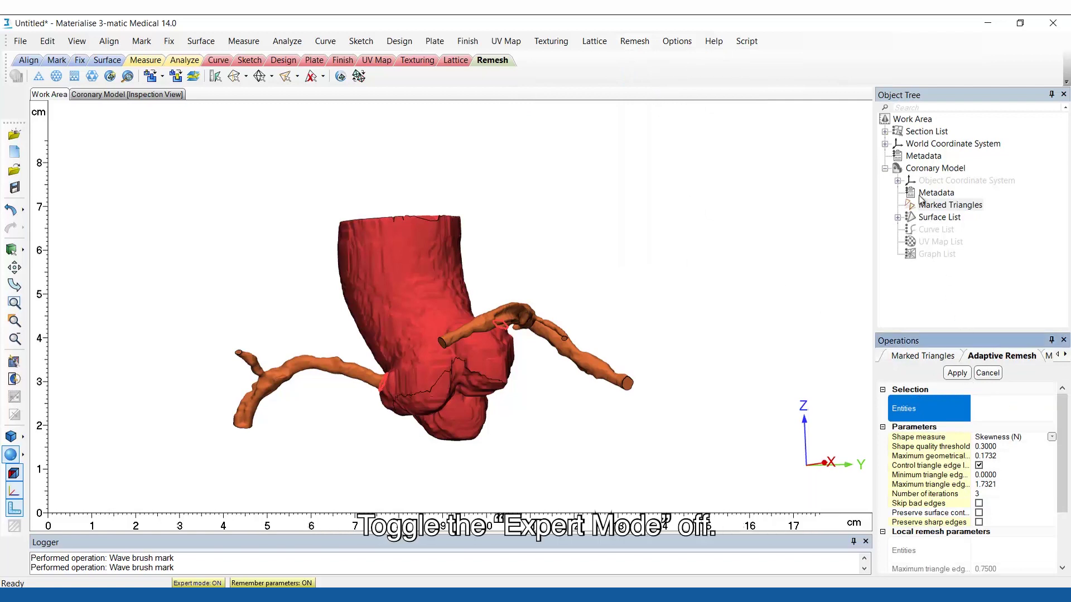
click(926, 168)
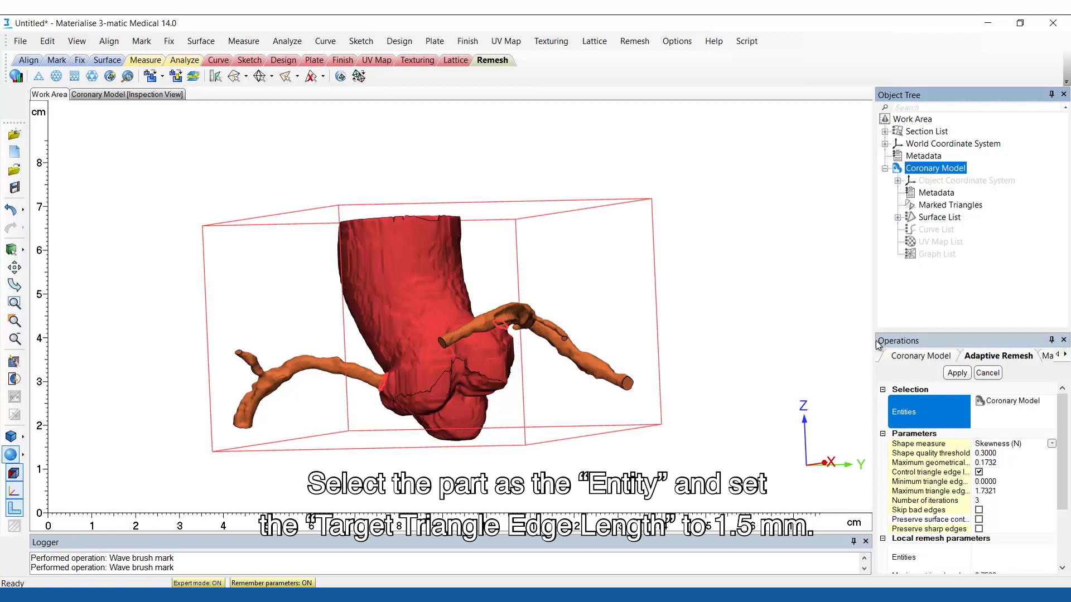
- Turn expert mode off and assign the marked coronary triangles as the entity for the local remesh parameters
drag(874, 341, 844, 344)
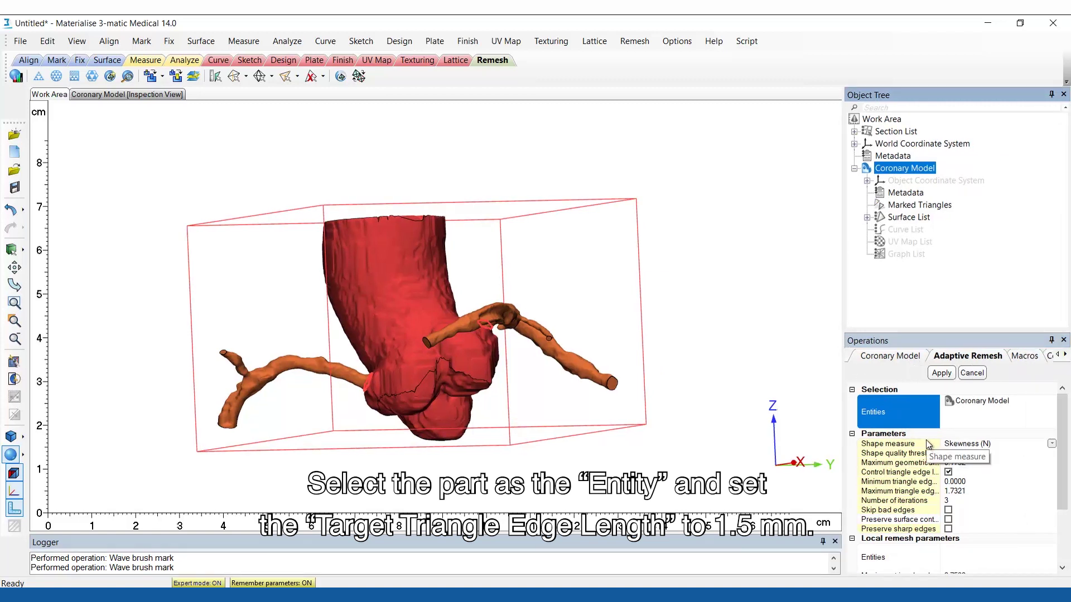
click(199, 584)
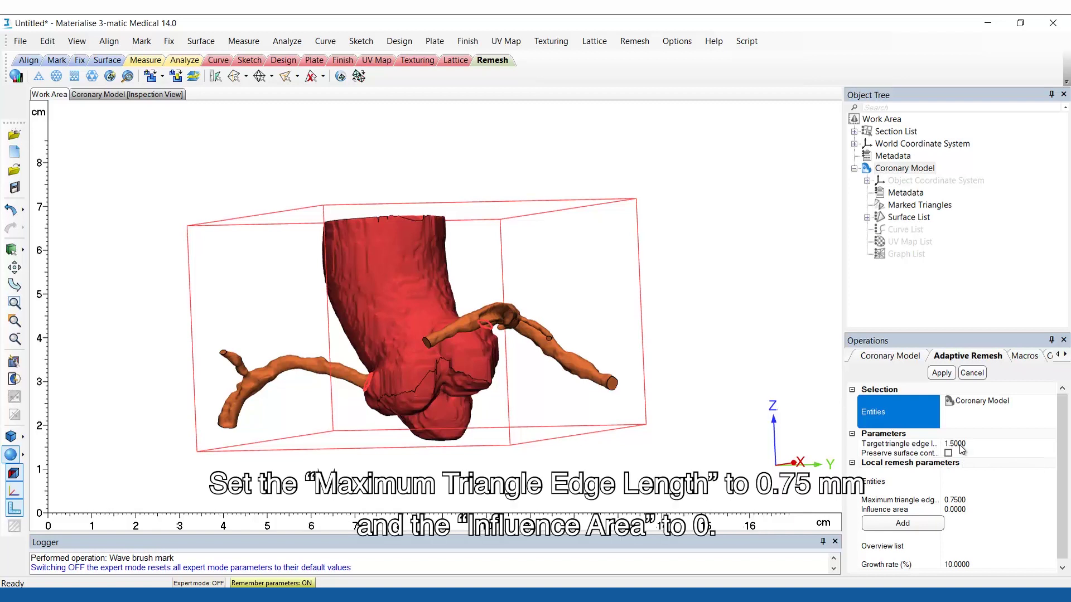
click(960, 478)
click(921, 206)
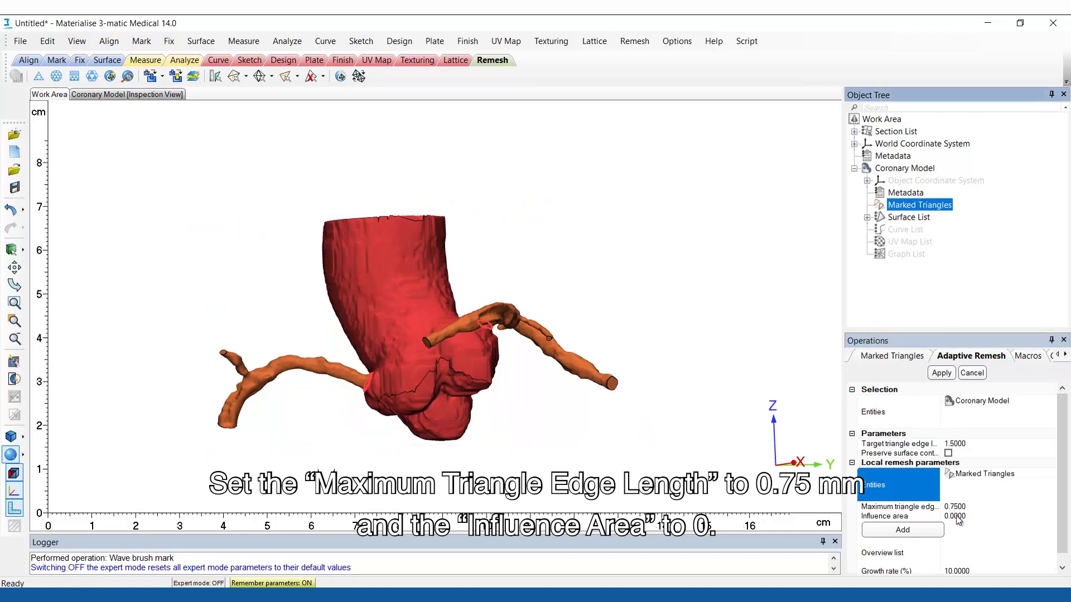
- Add the marked coronaries as a local remesh entry (0.75 maximum edge length, 0 influence area) and apply the Adaptive Remesh with 1.5 target edge length
click(927, 533)
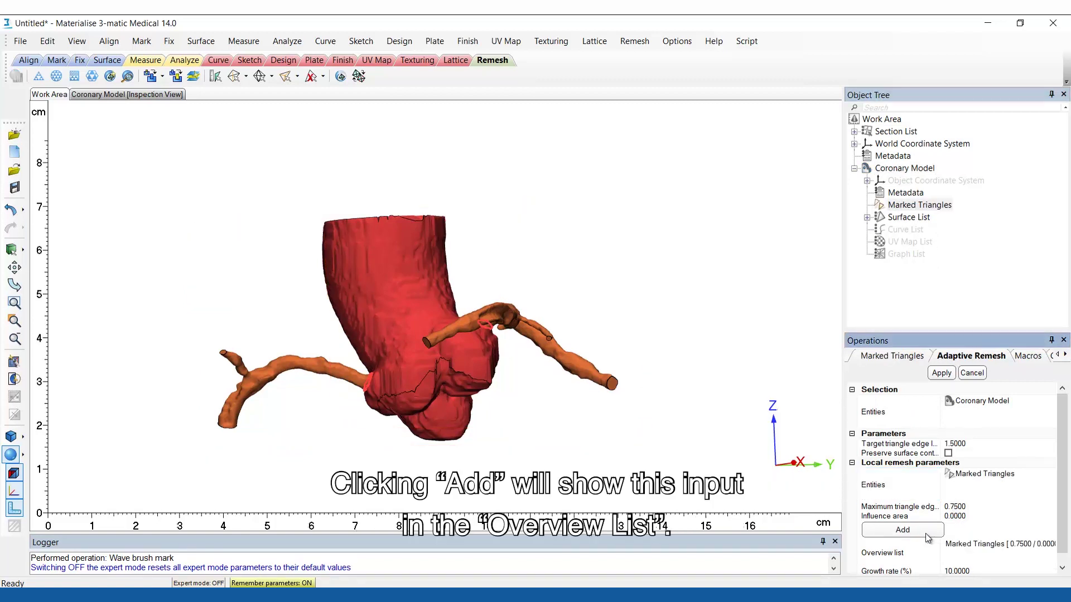
scroll(949, 558, down, 1)
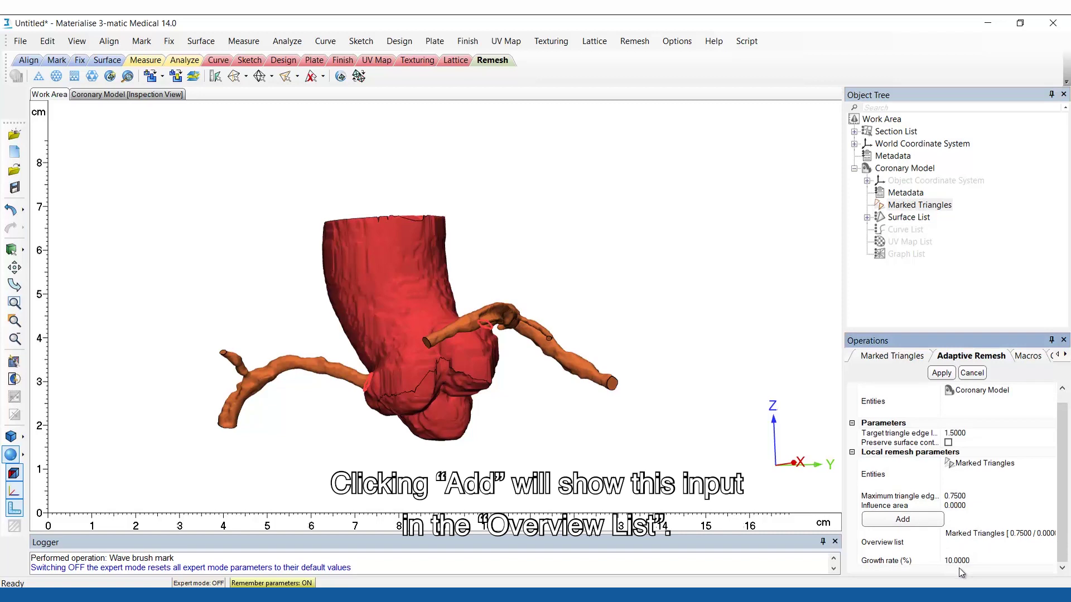
click(940, 378)
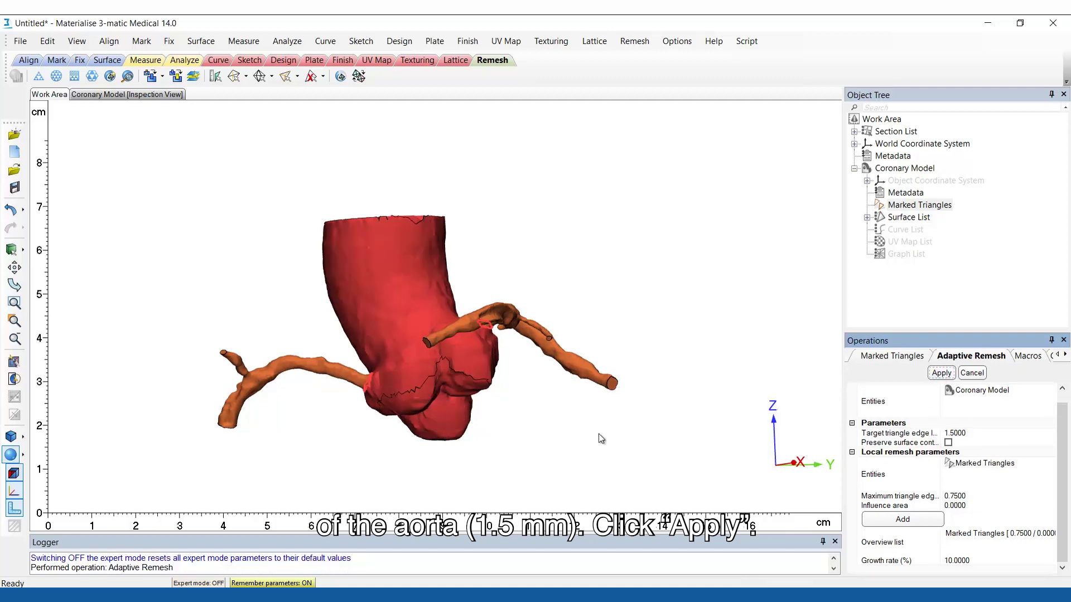
- Examine the remeshed aorta and coronaries in Filled with Triangle Edges shading, and switch back to Smooth Shaded
click(24, 455)
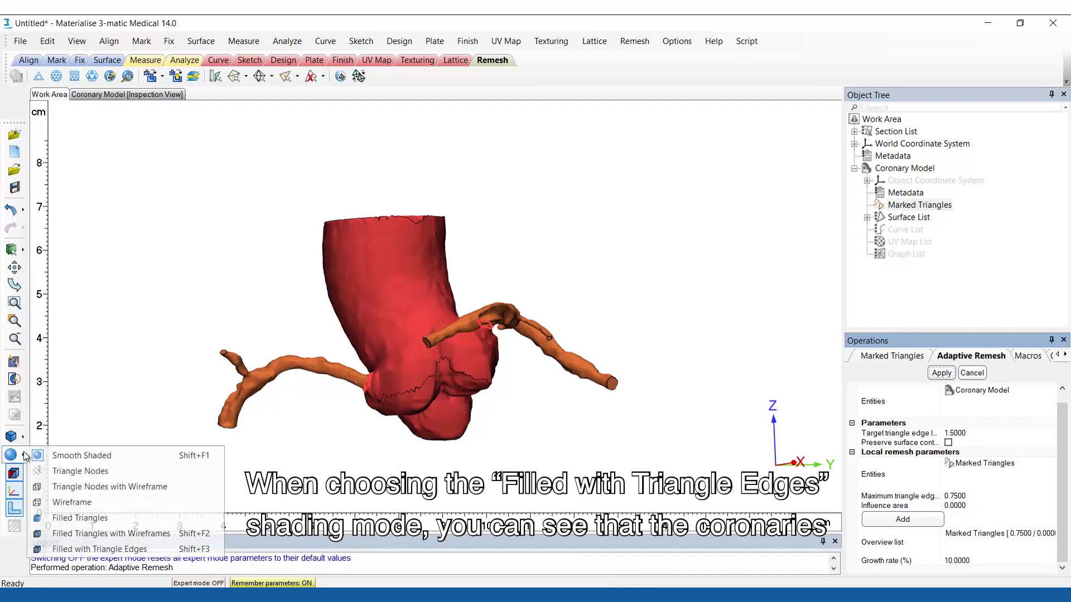
click(84, 549)
scroll(377, 395, up, 5)
right_drag(402, 375, 381, 366)
scroll(401, 371, up, 10)
scroll(374, 379, down, 10)
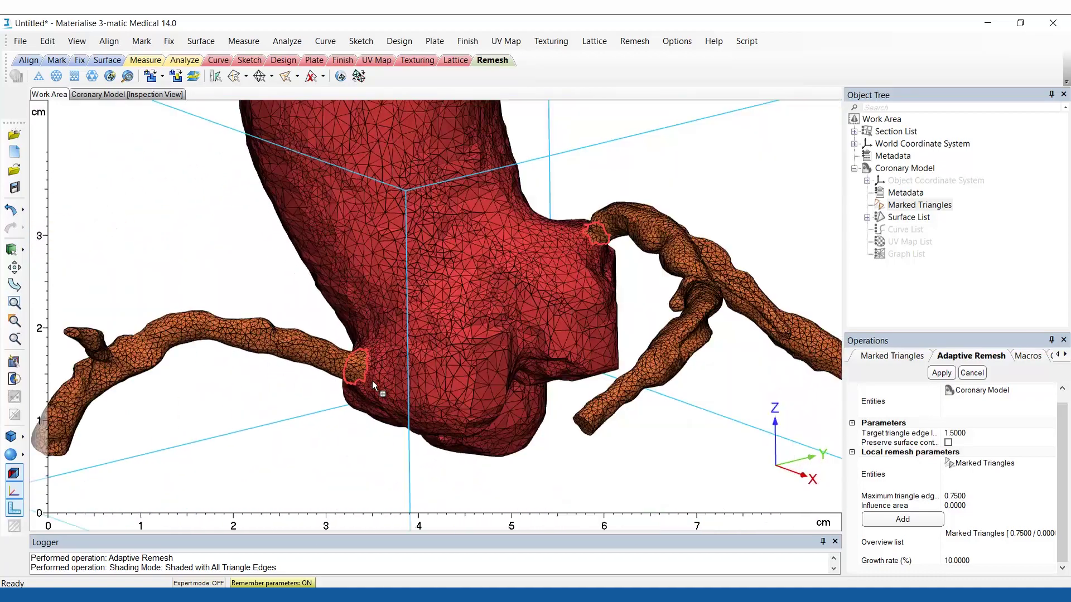
click(16, 454)
click(78, 456)
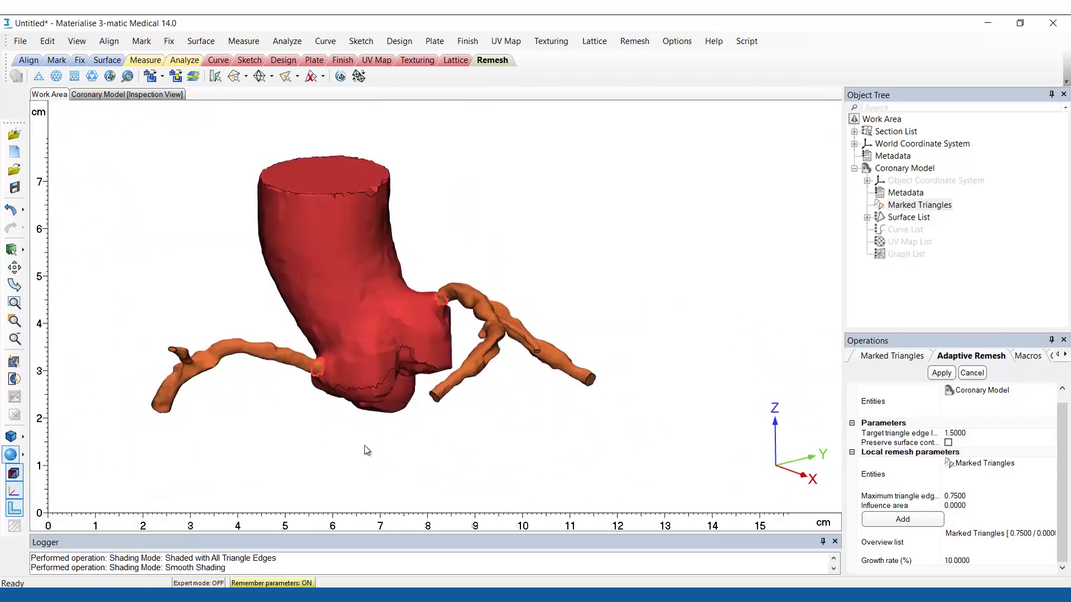
- Check the Coronary Model's surface mesh quality in its inspection view using the shape measure histogram, and return to the work area
click(170, 96)
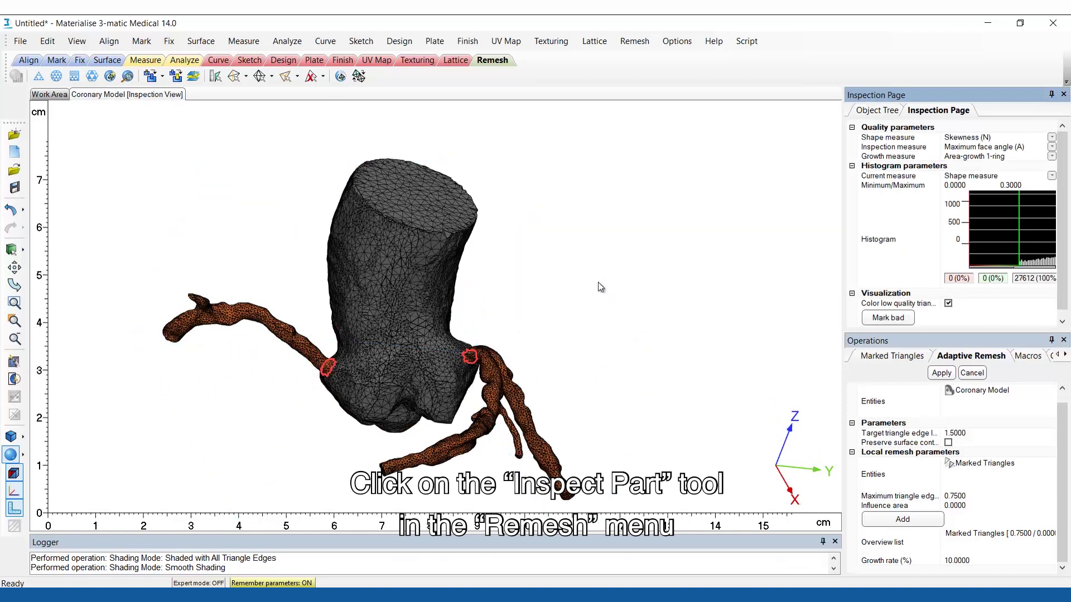
drag(844, 324, 742, 329)
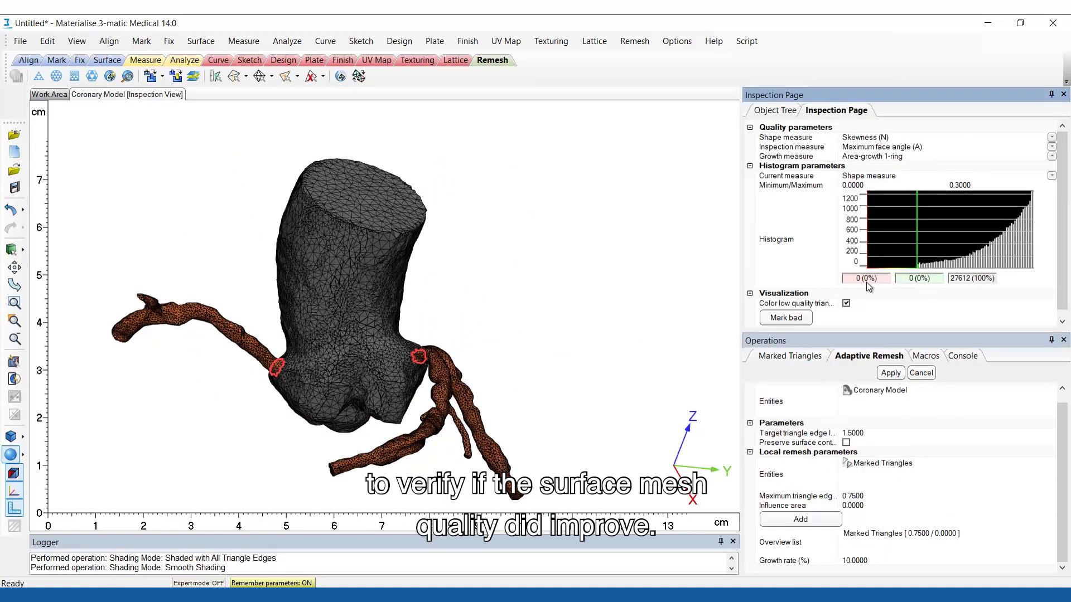
right_drag(501, 334, 538, 324)
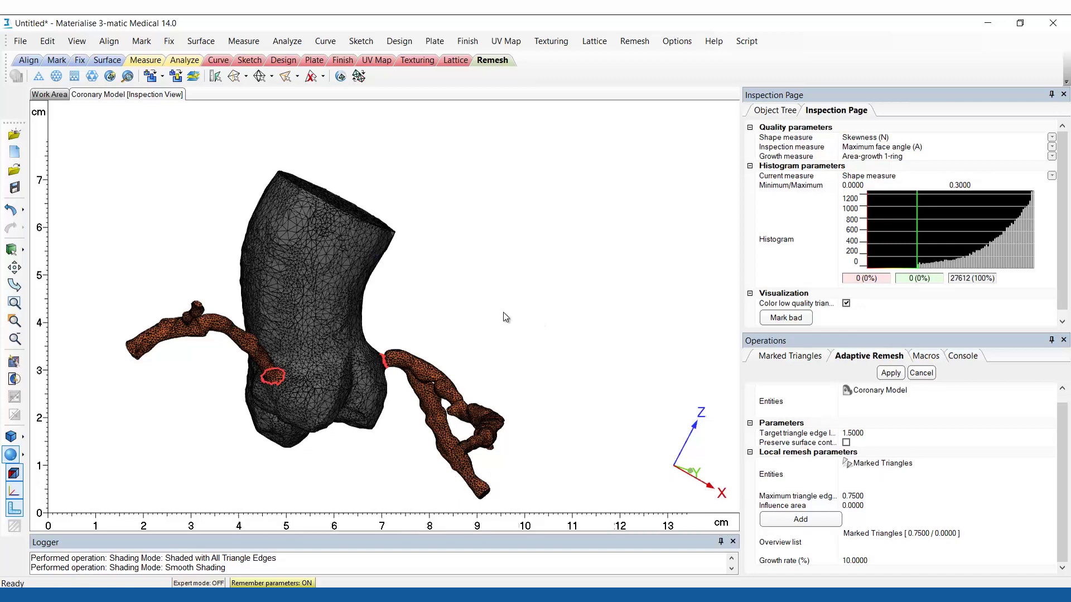
click(58, 95)
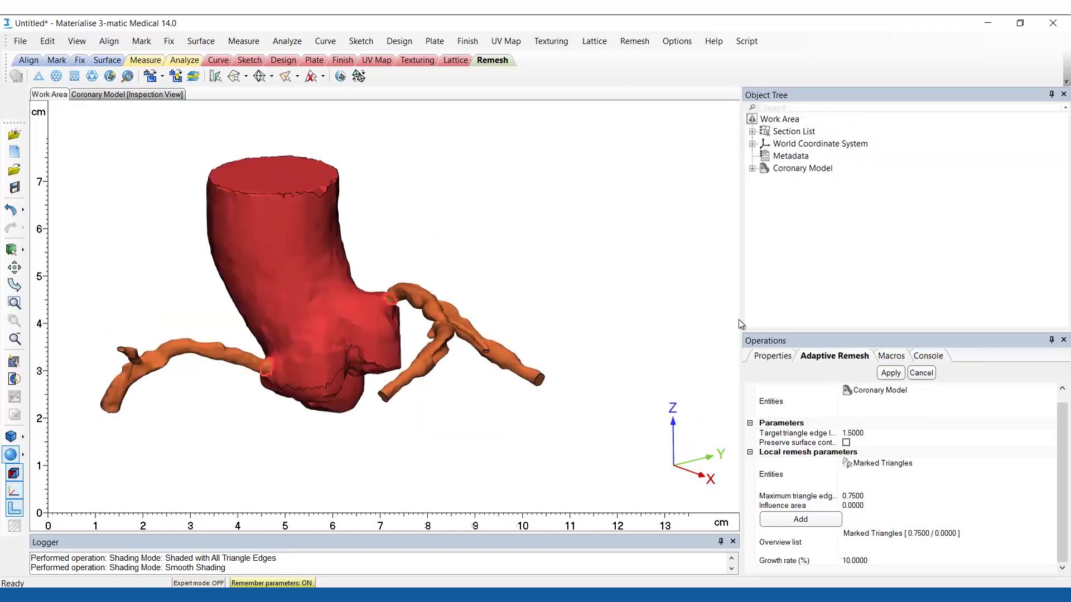
drag(741, 321, 881, 338)
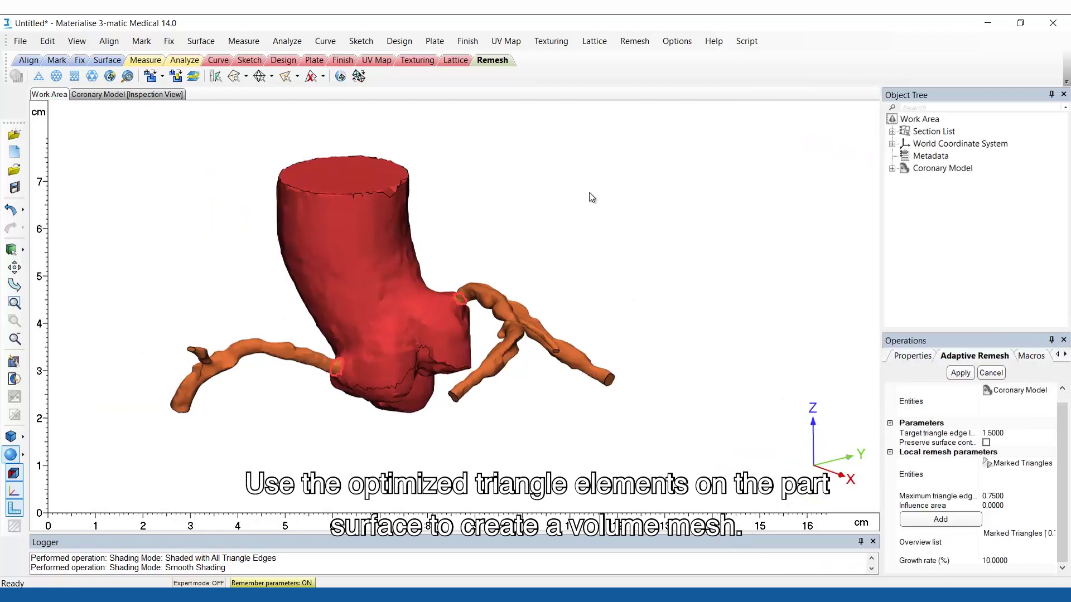
- Start a Create Volume Mesh operation with the whole Coronary Model as the main entity
click(634, 41)
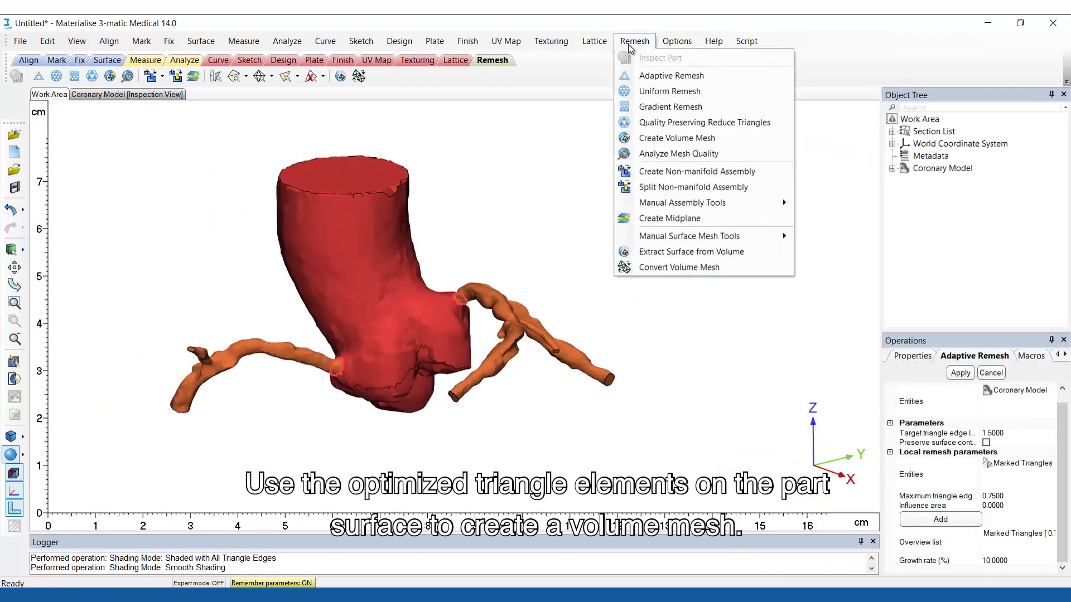
click(669, 138)
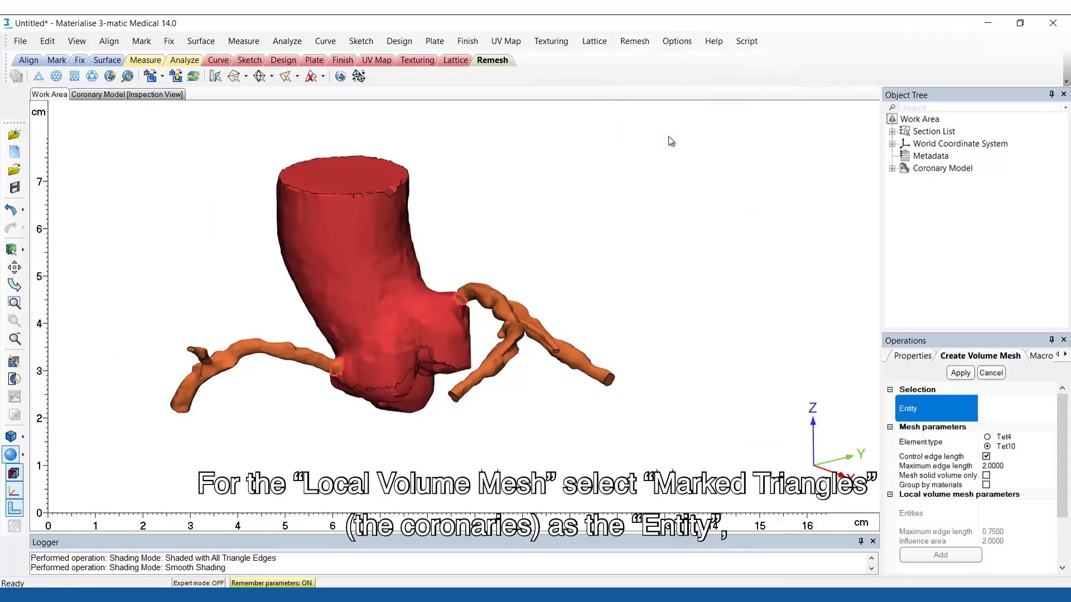
click(931, 169)
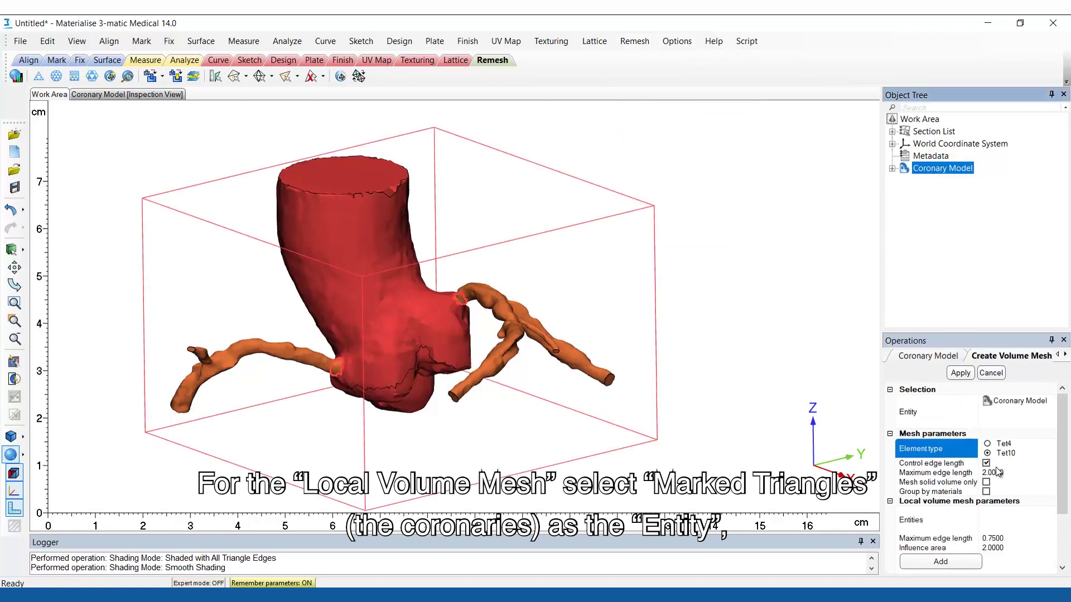
scroll(981, 497, down, 2)
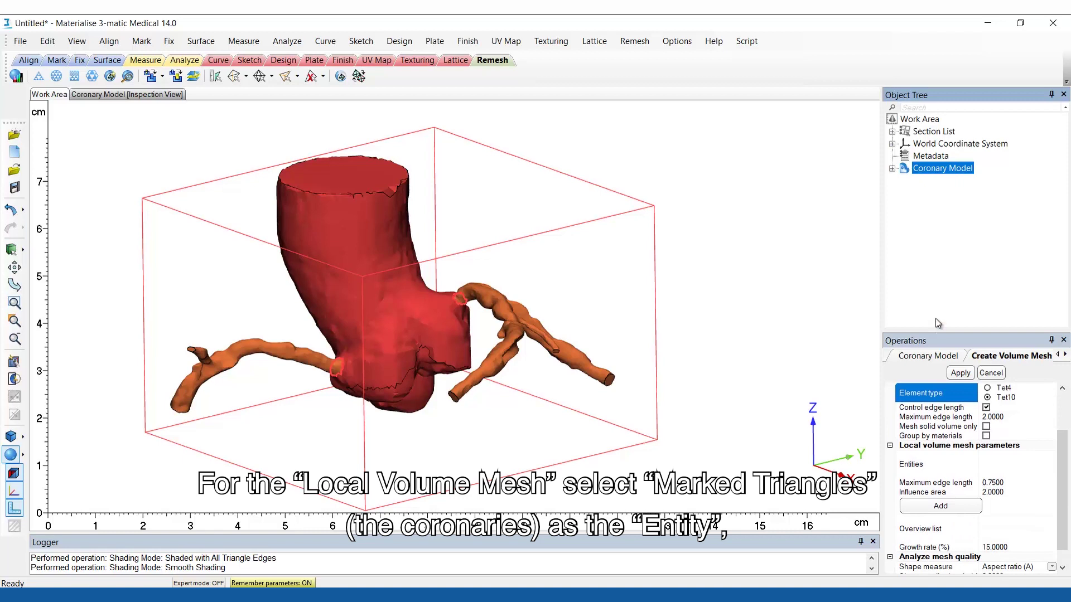
- Add the marked coronary triangles as a local volume mesh entry with 0.75 maximum edge length and 2.0 influence area, and create the volume mesh
click(892, 169)
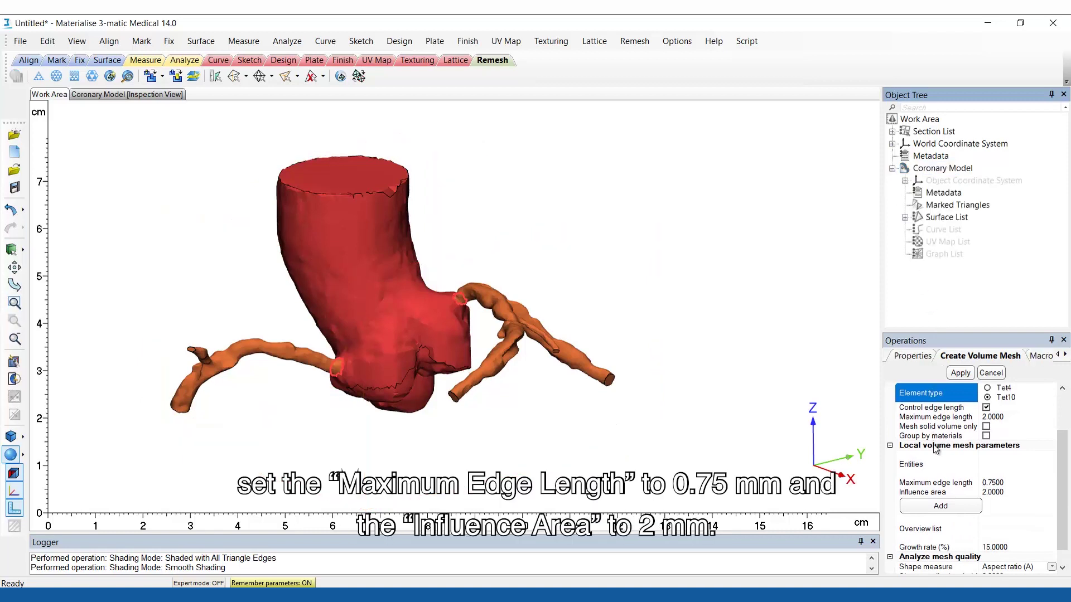
click(940, 464)
click(942, 207)
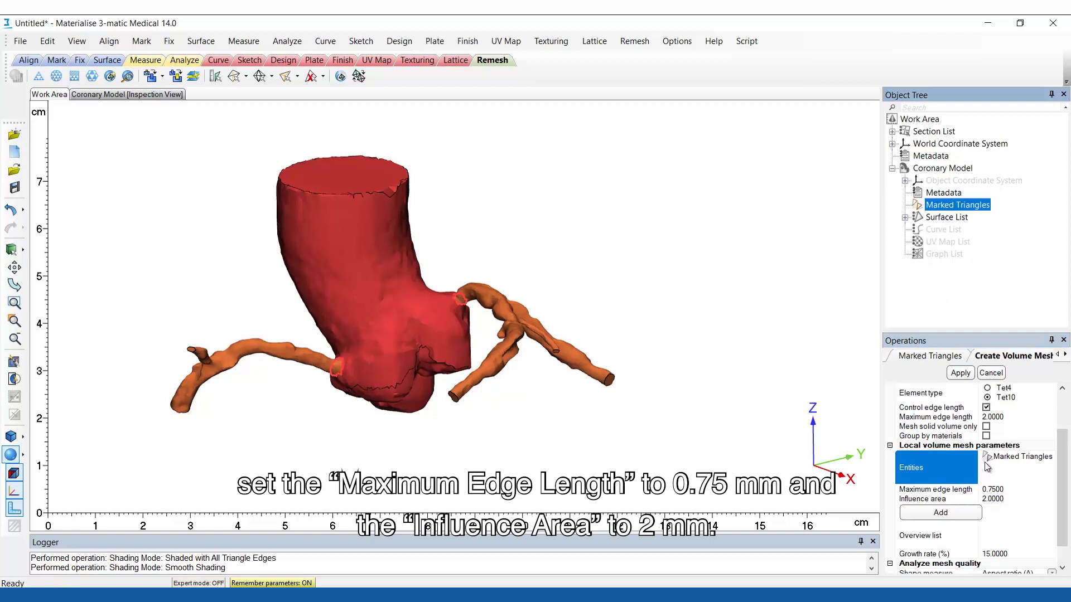
click(965, 510)
scroll(968, 511, down, 1)
scroll(968, 511, down, 1)
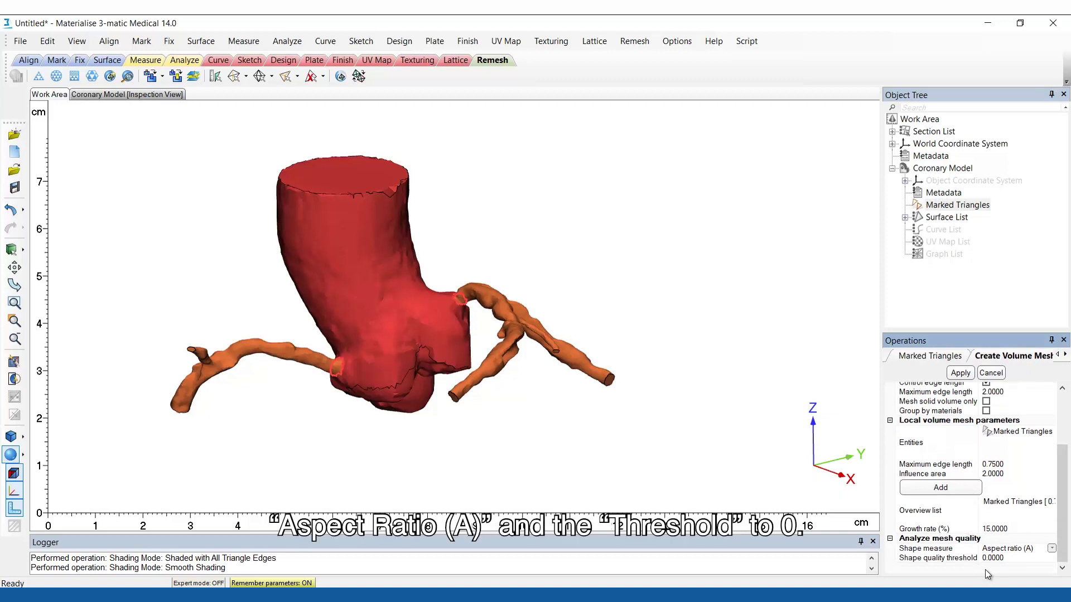
click(959, 373)
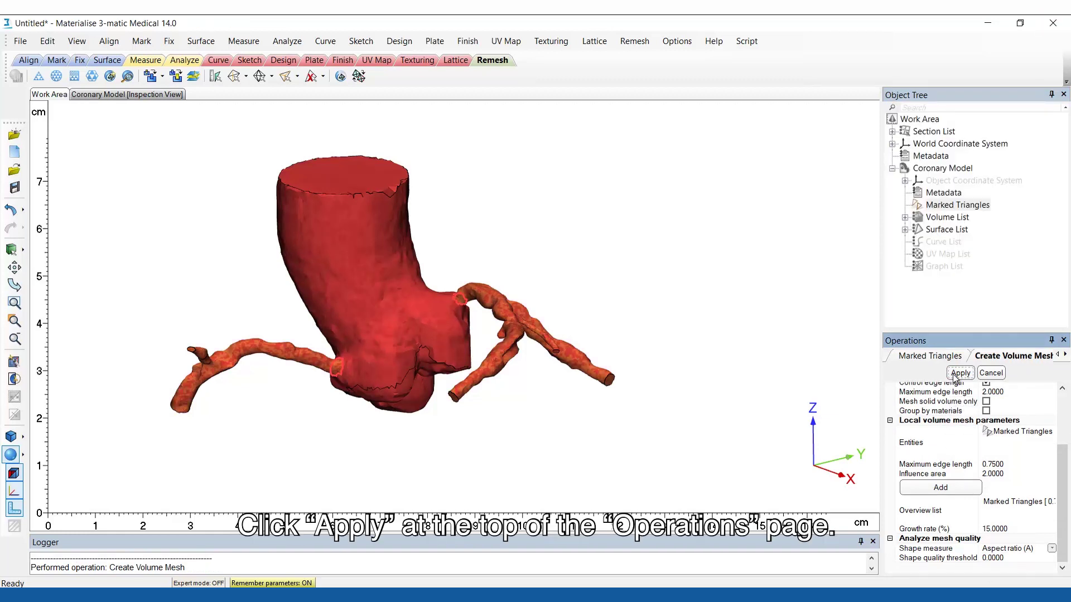
- Unmark all marked triangles of the Coronary Model and collapse its object tree
click(958, 205)
right_click(958, 204)
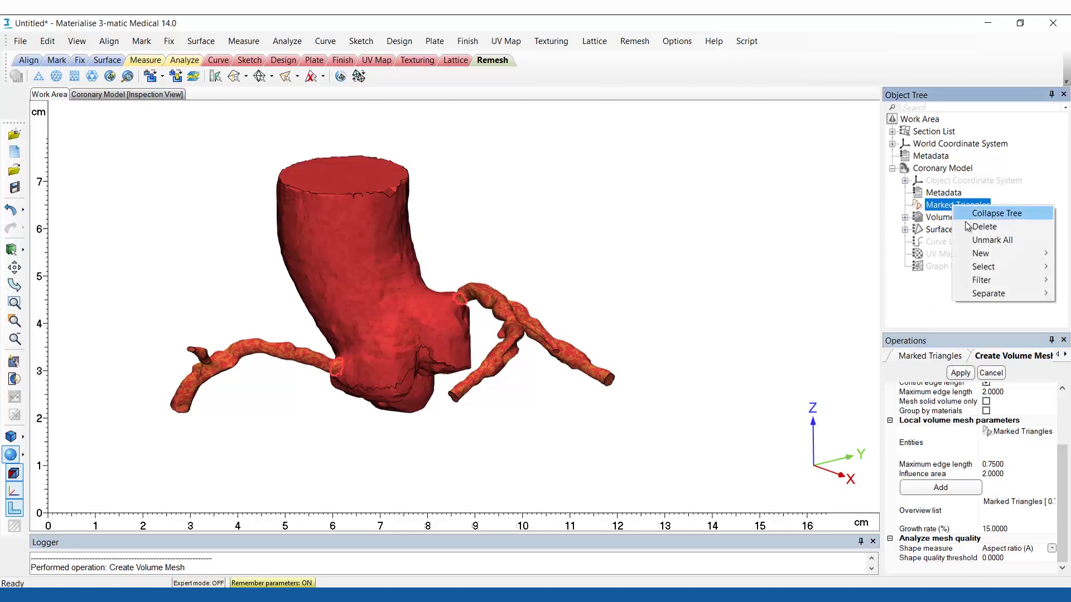
click(964, 240)
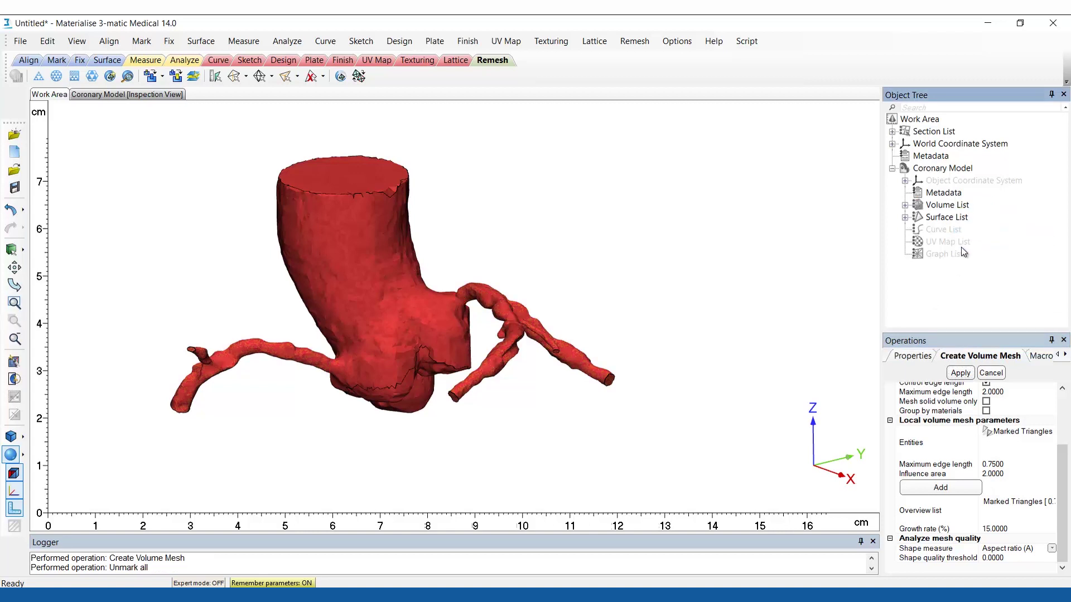
click(893, 169)
- Show Standard Section - Y and enable clipping of the Coronary Model with it
scroll(470, 339, up, 5)
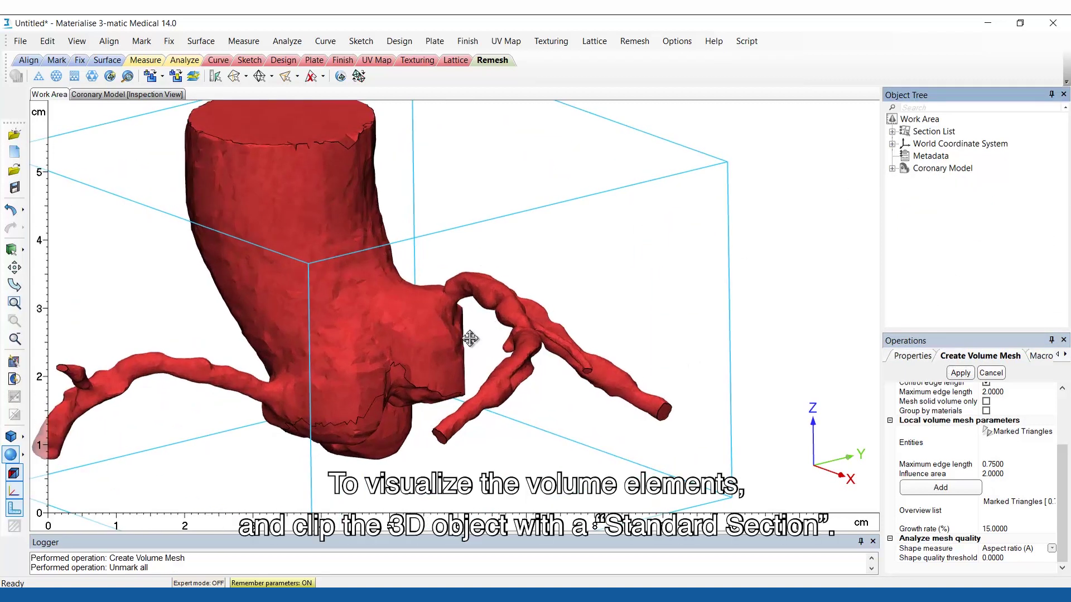
middle_drag(471, 339, 519, 340)
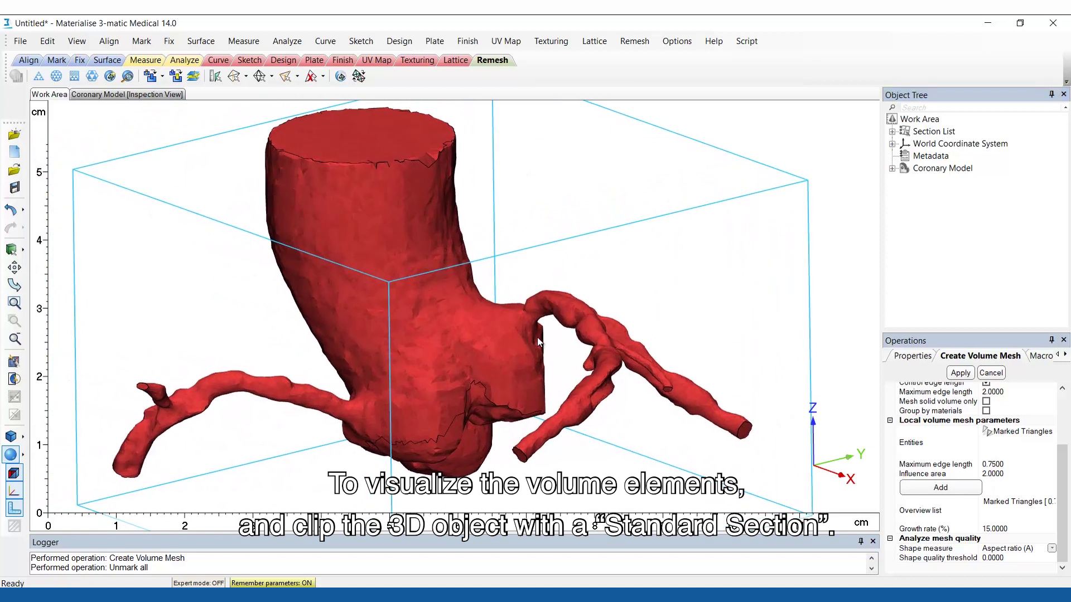
click(892, 132)
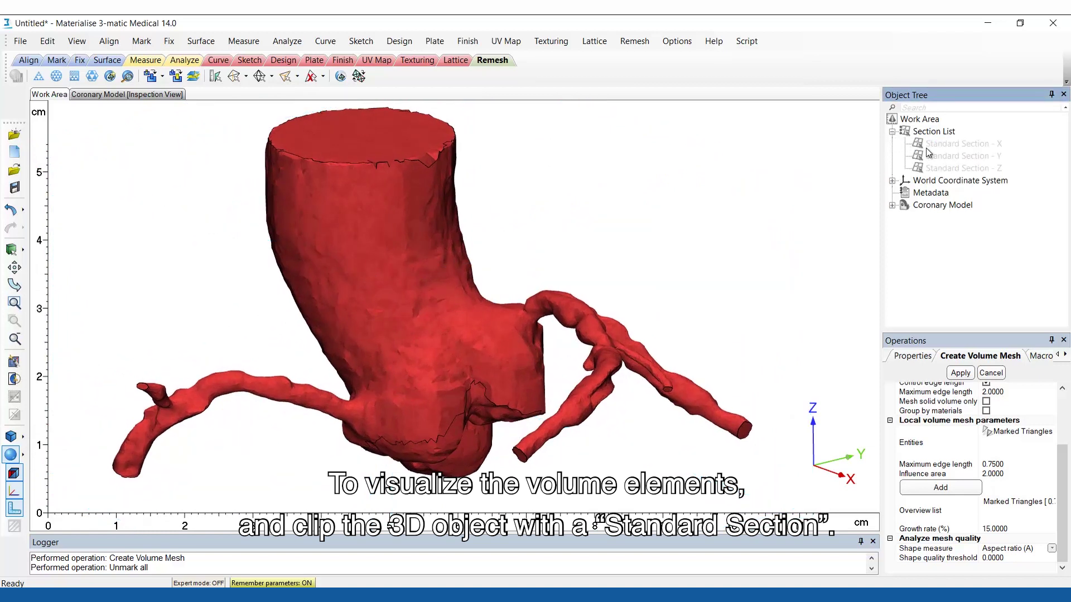
right_click(928, 154)
click(953, 177)
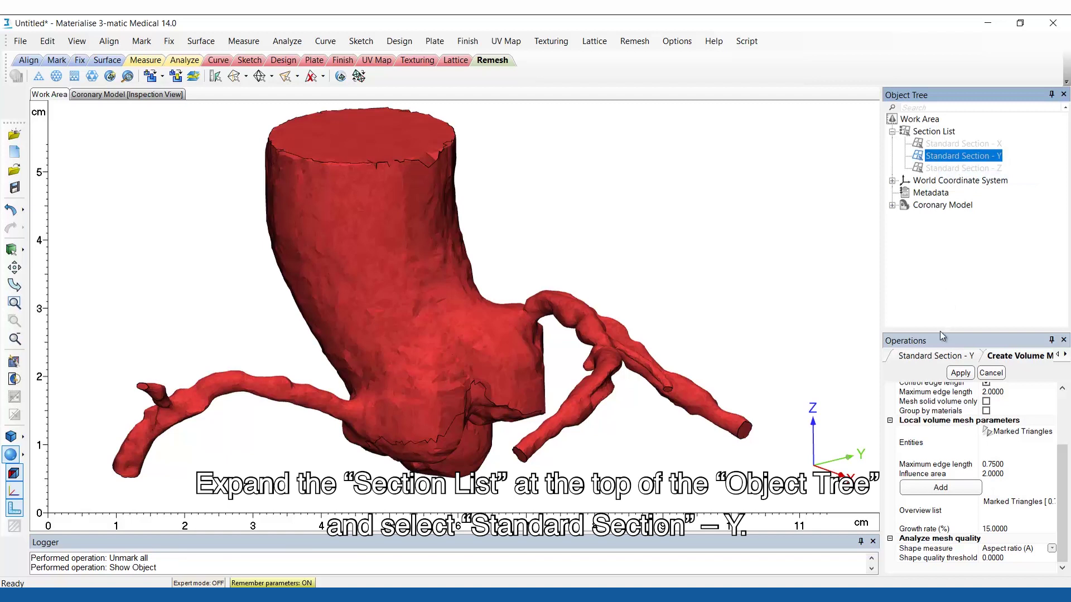
click(941, 357)
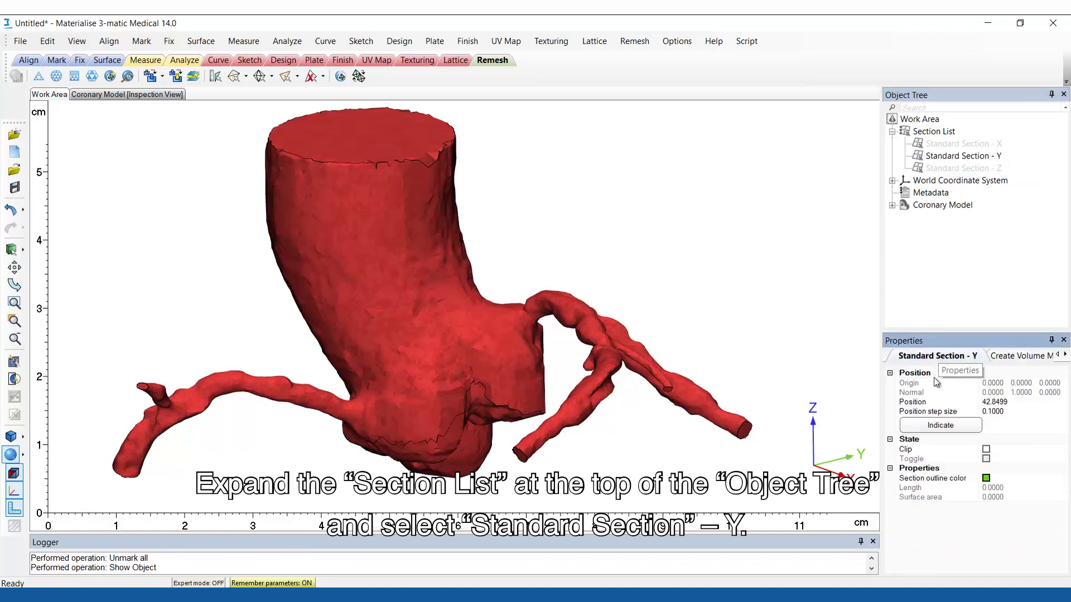
click(986, 452)
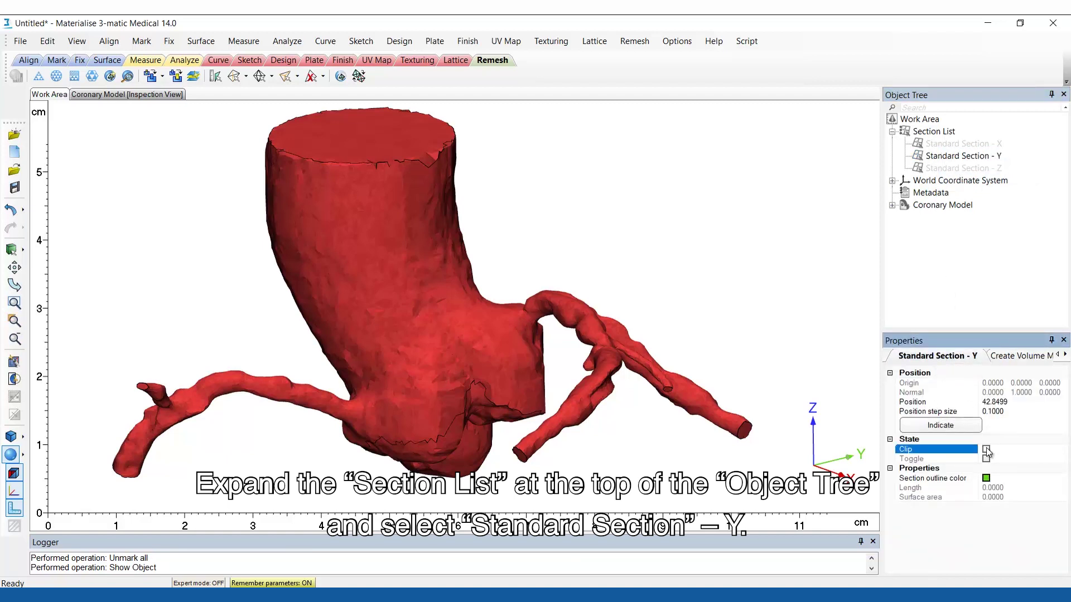
click(987, 450)
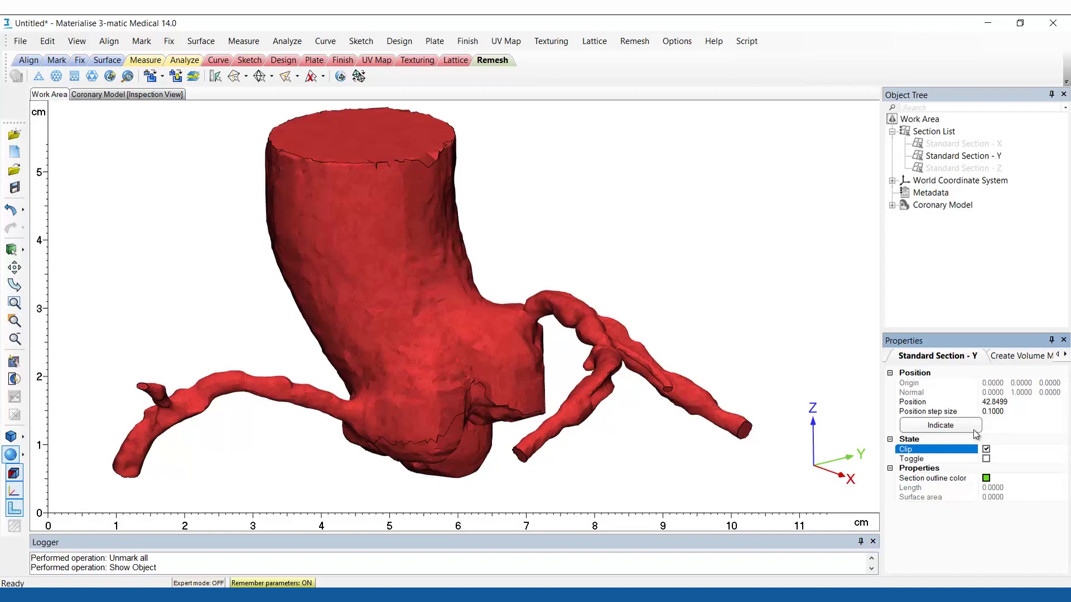
- Move Standard Section - Y to position 82.7499 to examine the volume elements inside the aorta, and hide the section
click(1004, 402)
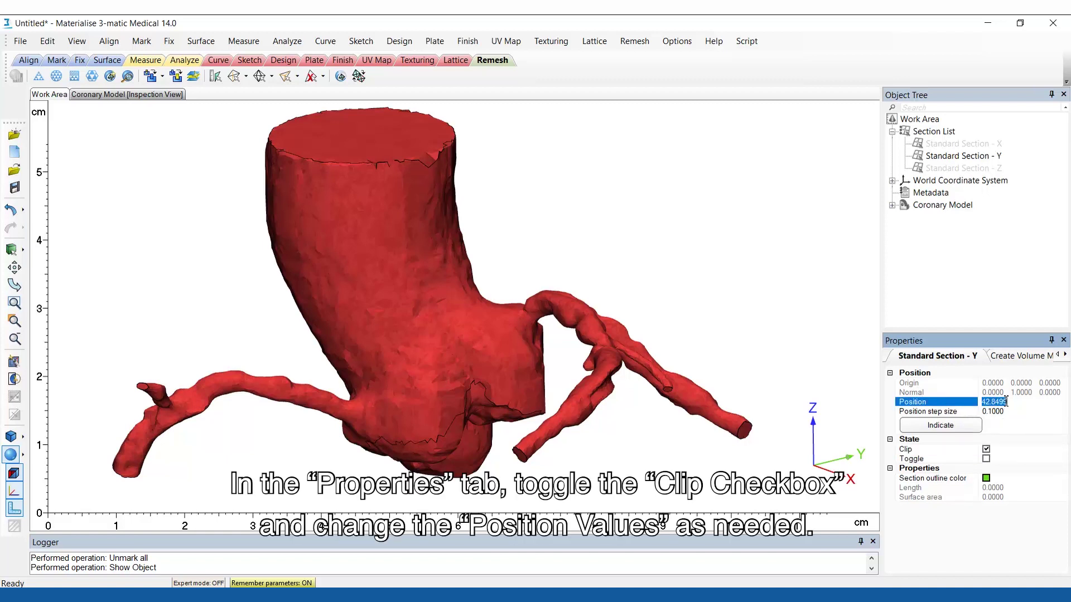
mouse_move(1010, 403)
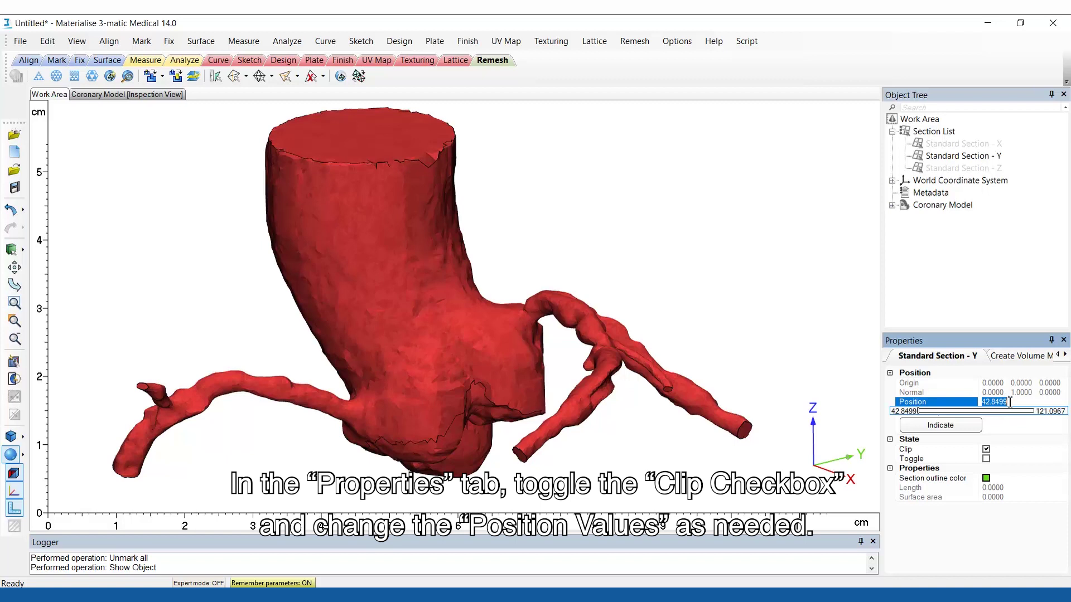
click(979, 411)
right_drag(564, 368, 526, 359)
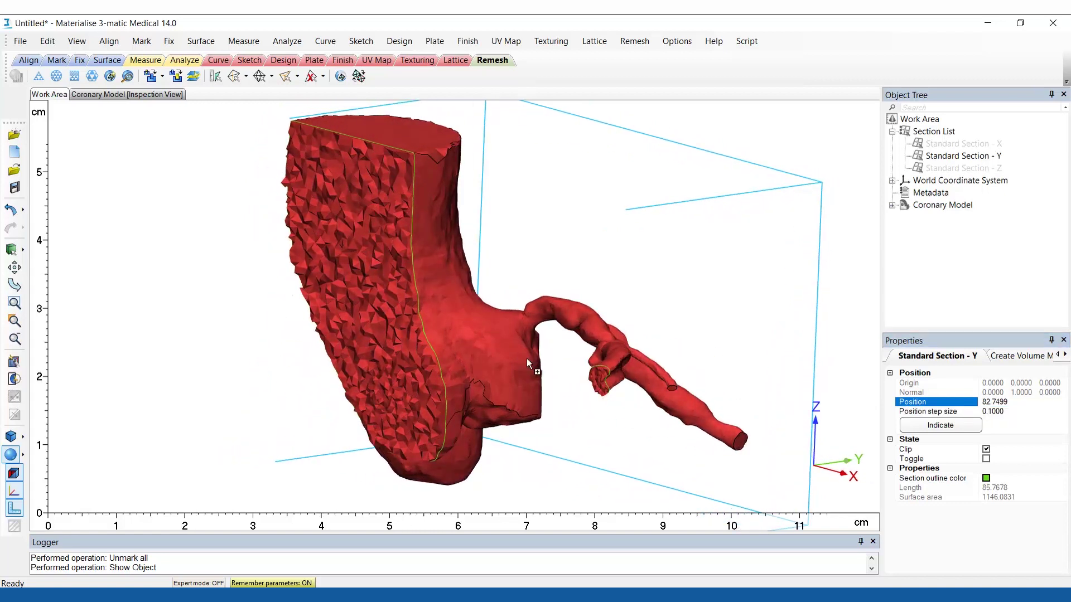
right_click(940, 159)
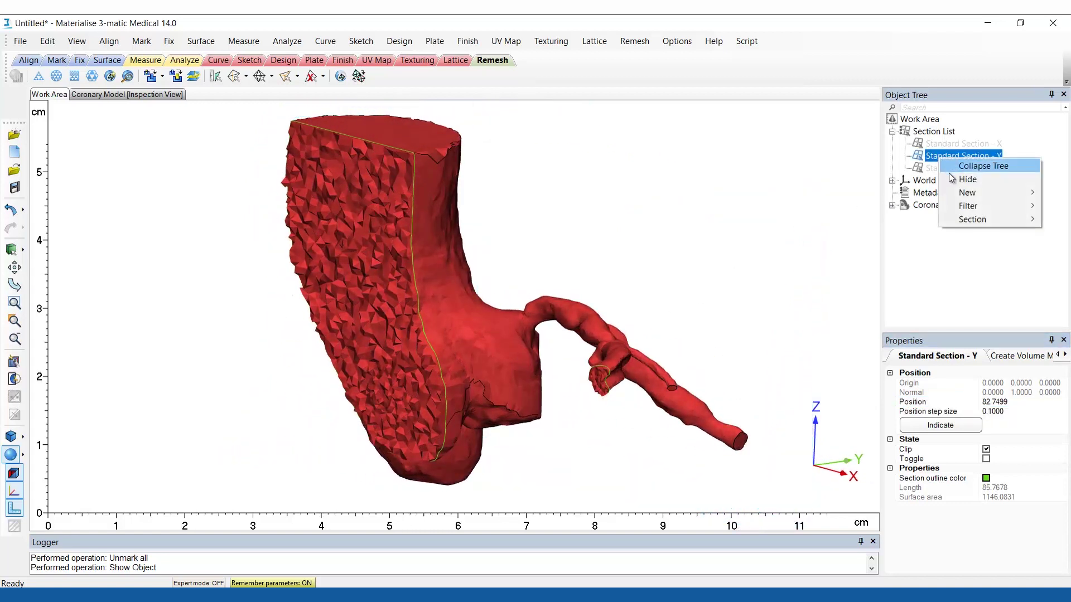
click(952, 179)
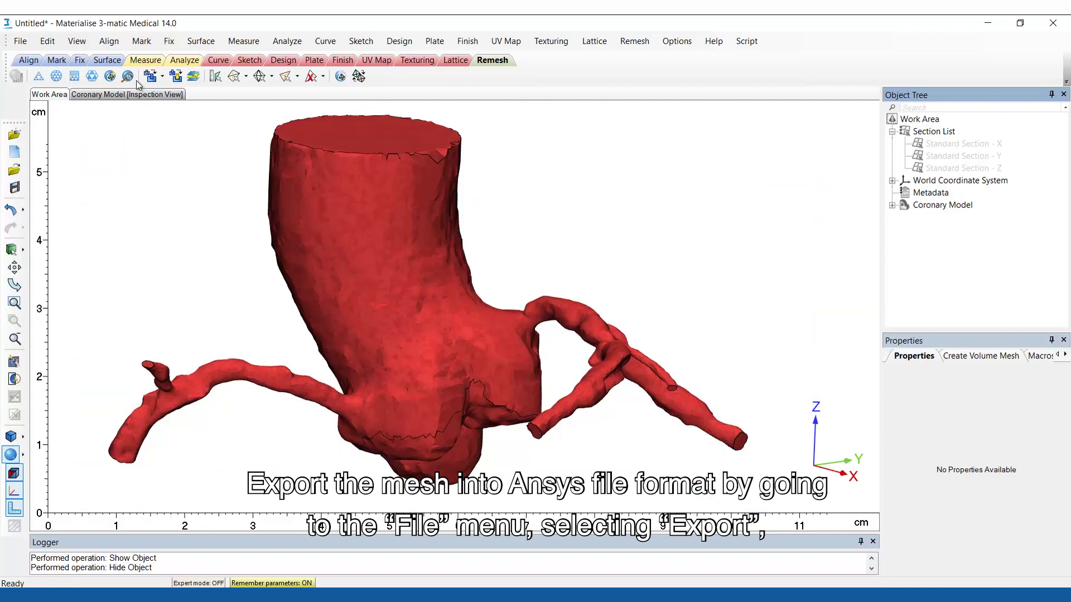
- Export the Coronary Model to ANSYS format with both surface and volume mesh, splitting faces by surface
click(20, 40)
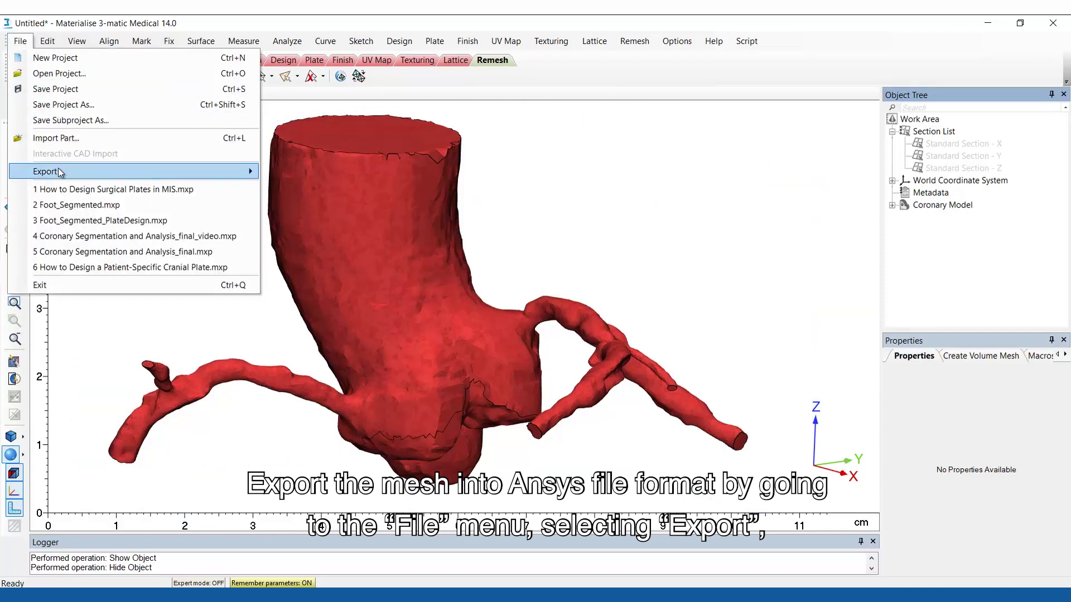
mouse_move(60, 173)
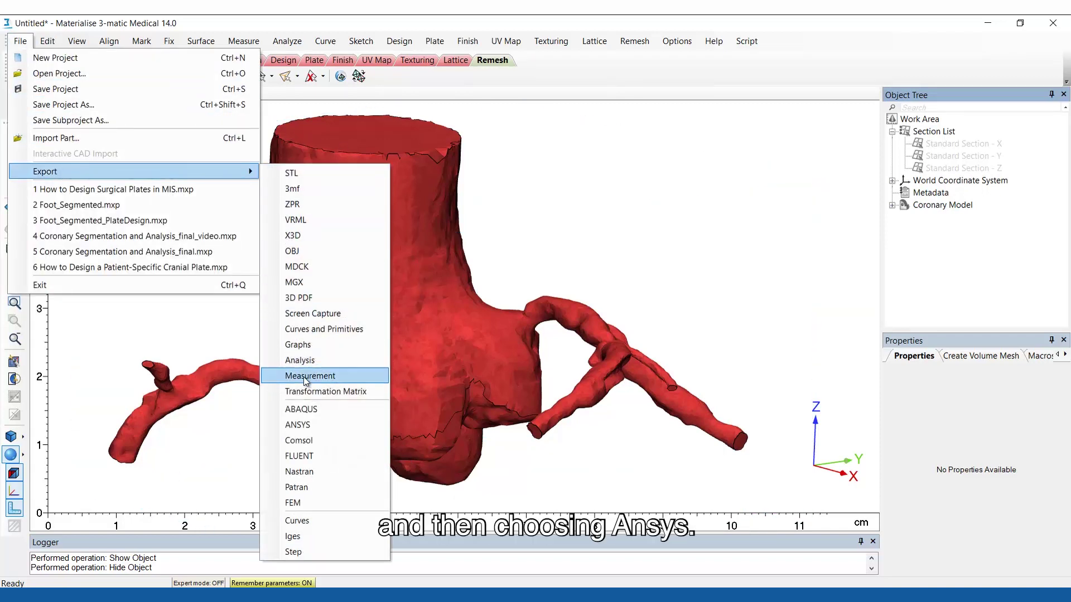
click(298, 425)
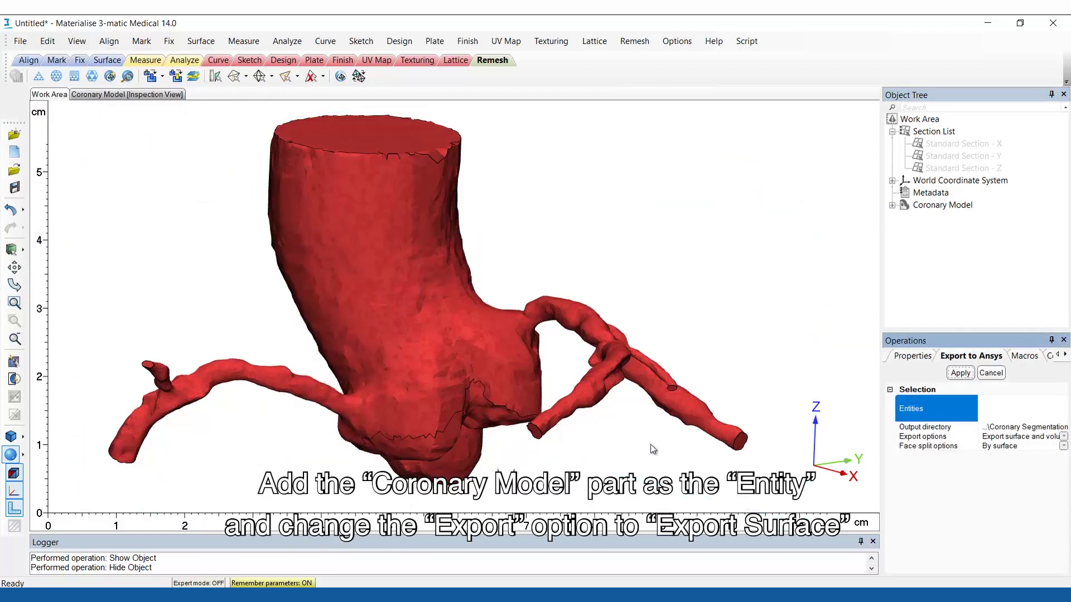
click(965, 205)
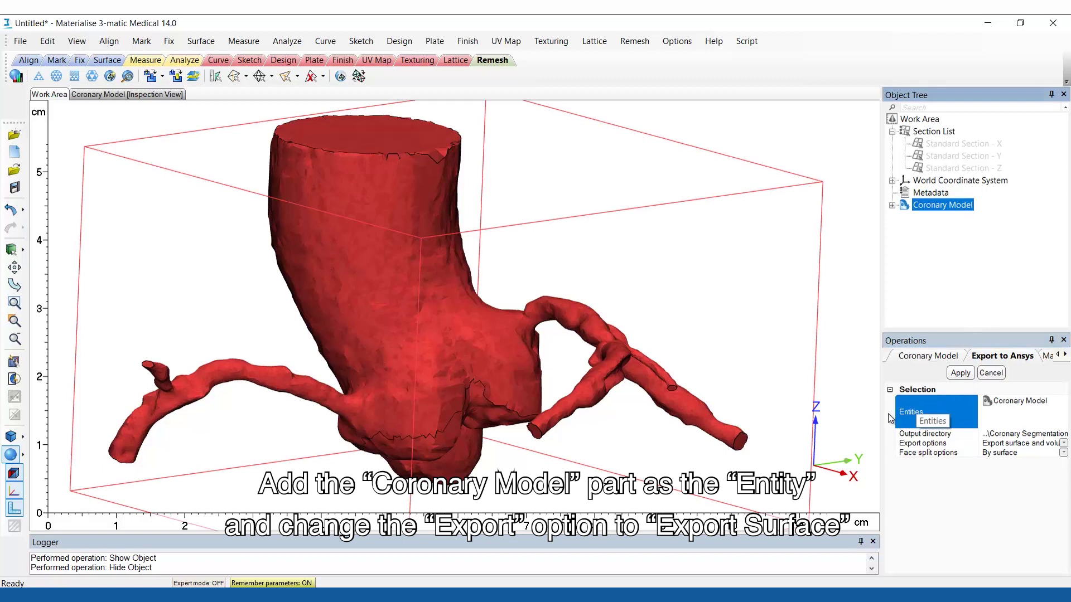
drag(881, 419, 859, 418)
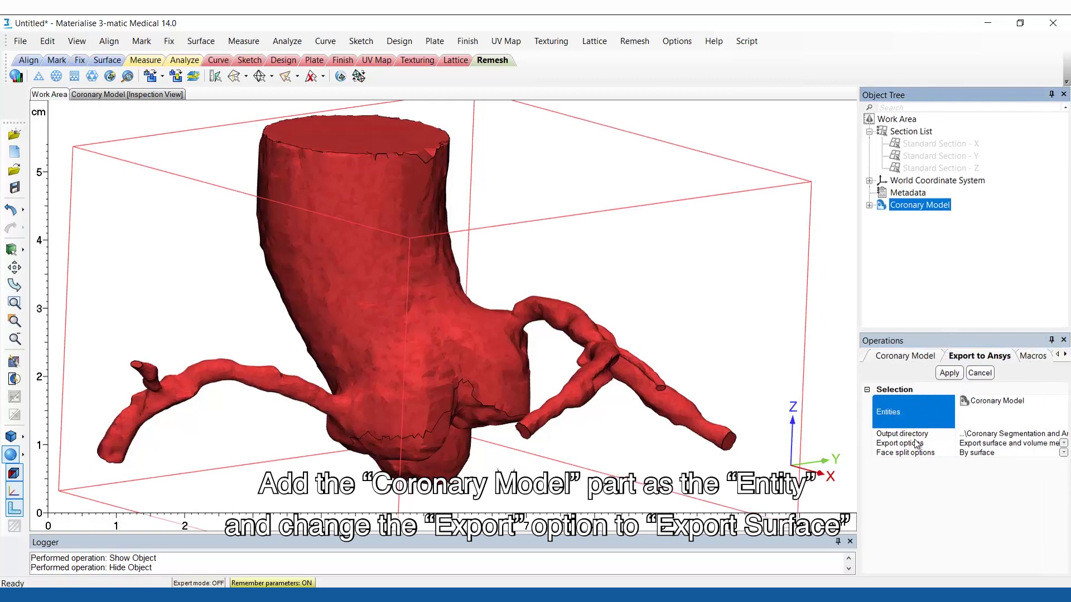
click(1061, 445)
click(1046, 475)
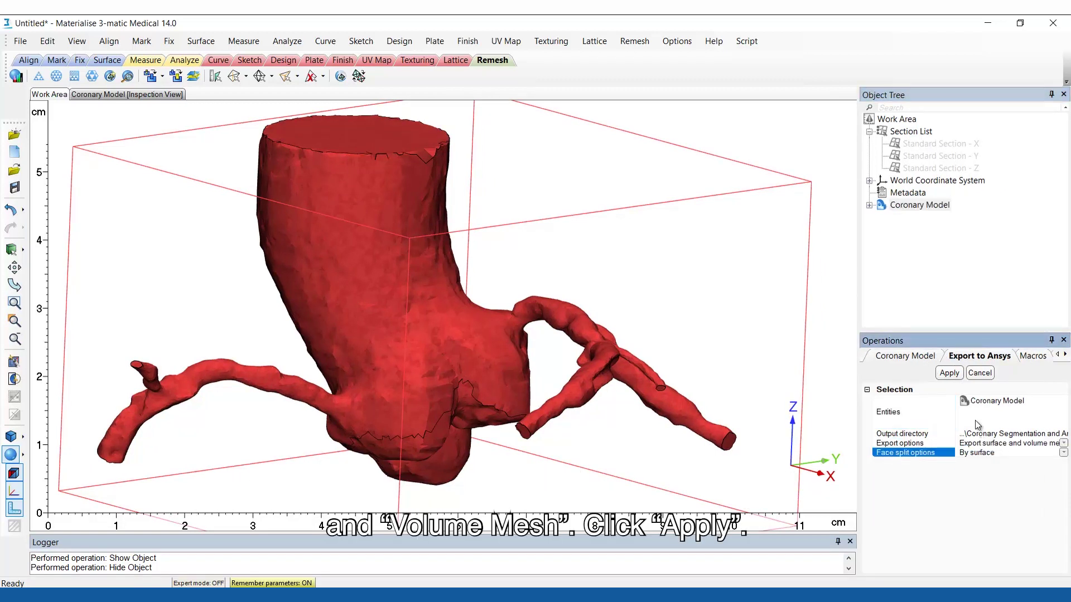